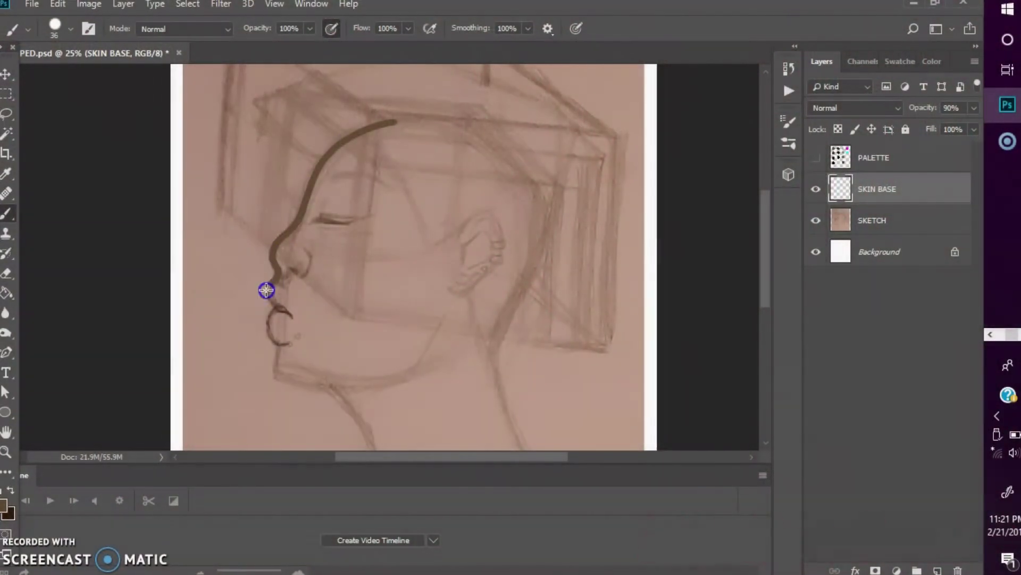
# Step: Brush the profile past the lips and chin and outline the back of the head and neck, undoing stray strokes
pyautogui.moveTo(266, 290); pyautogui.dragTo(333, 387)
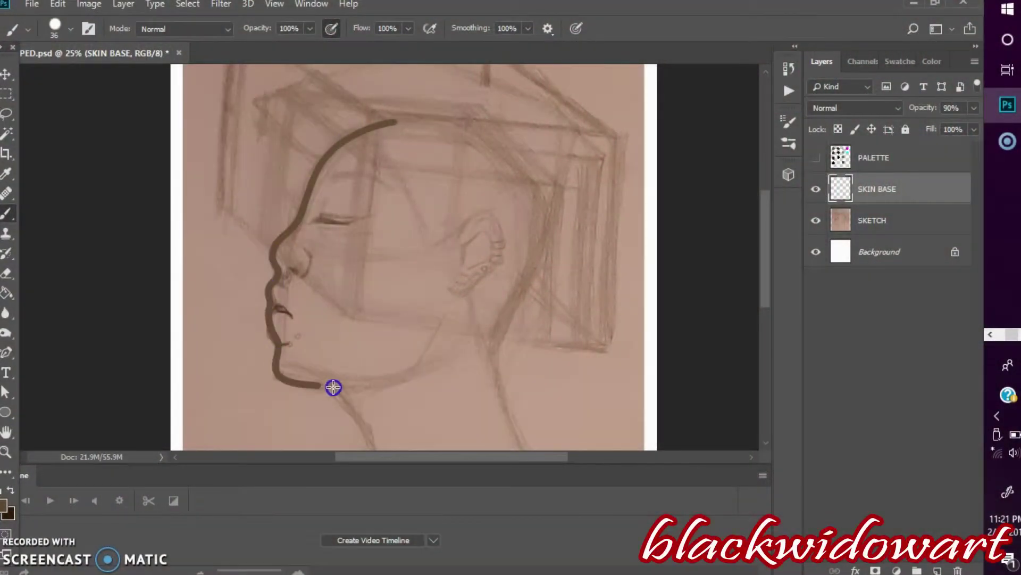
pyautogui.hotkey('ctrl', 'z')
pyautogui.moveTo(390, 118); pyautogui.dragTo(506, 337)
pyautogui.hotkey('ctrl', 'z')
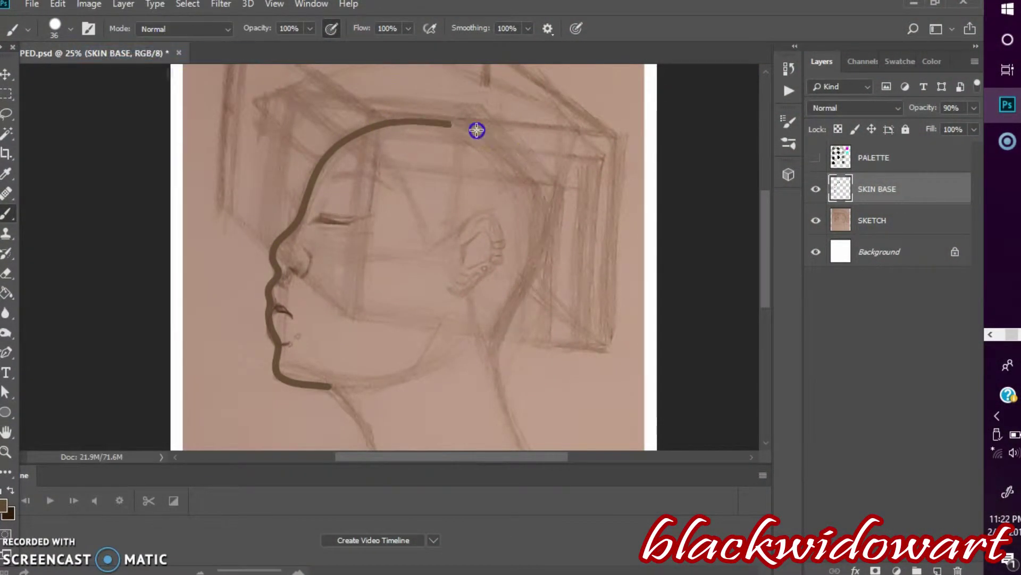
pyautogui.scroll(-3, 495, 379)
pyautogui.moveTo(496, 225); pyautogui.dragTo(567, 358)
pyautogui.moveTo(767, 290); pyautogui.dragTo(766, 351)
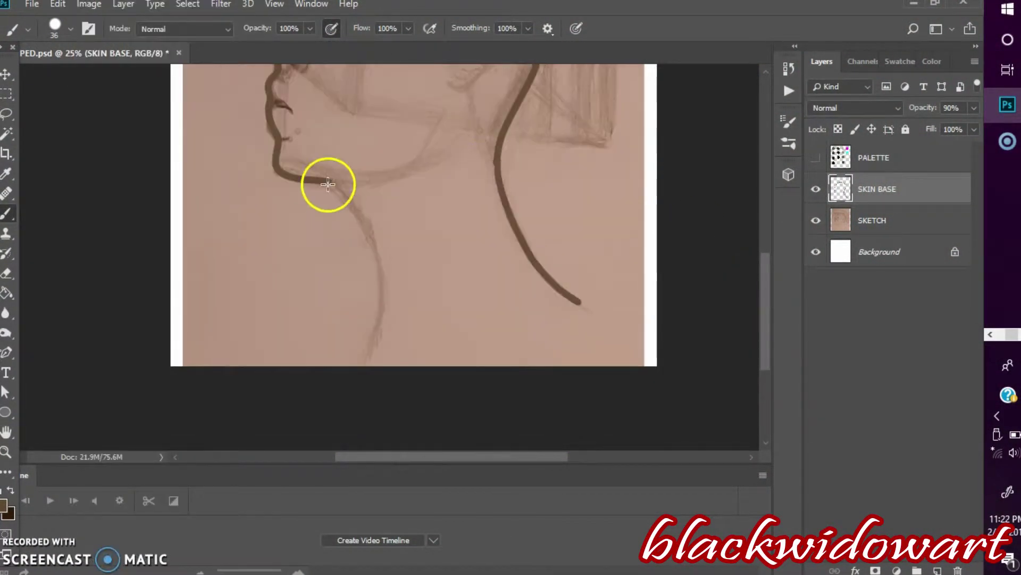
pyautogui.moveTo(330, 181); pyautogui.dragTo(582, 304)
pyautogui.hotkey('ctrl', 'z')
pyautogui.moveTo(766, 358); pyautogui.dragTo(769, 289)
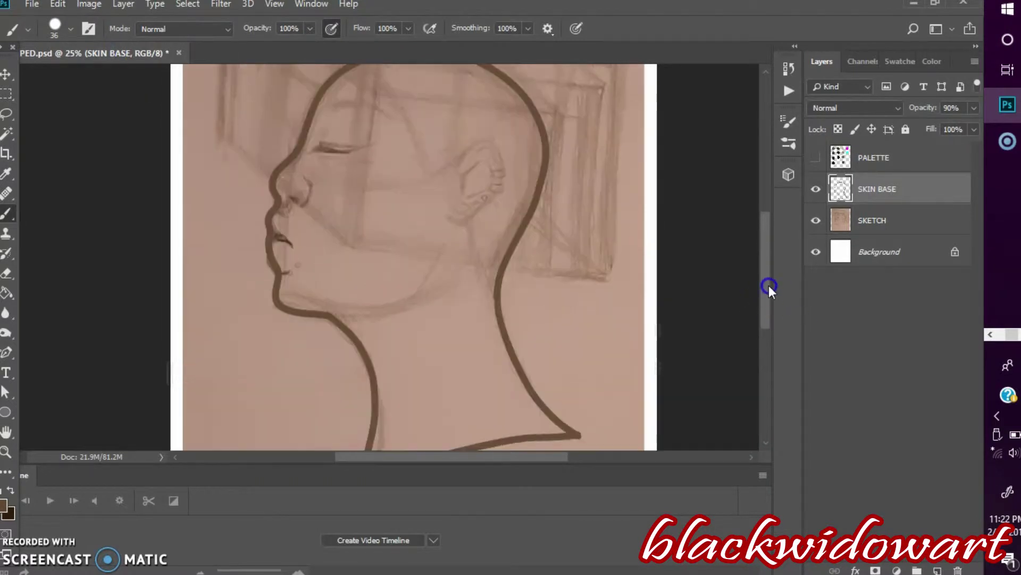
# Step: Hide the SKETCH layer and fill the head silhouette solid brown with the Paint Bucket
pyautogui.click(816, 220)
pyautogui.click(7, 293)
pyautogui.click(319, 255)
pyautogui.click(483, 251)
pyautogui.click(373, 239)
# Step: Create a layer named HAIR BASE and paint the dark brown hair shape with a smaller brush
pyautogui.press('b')
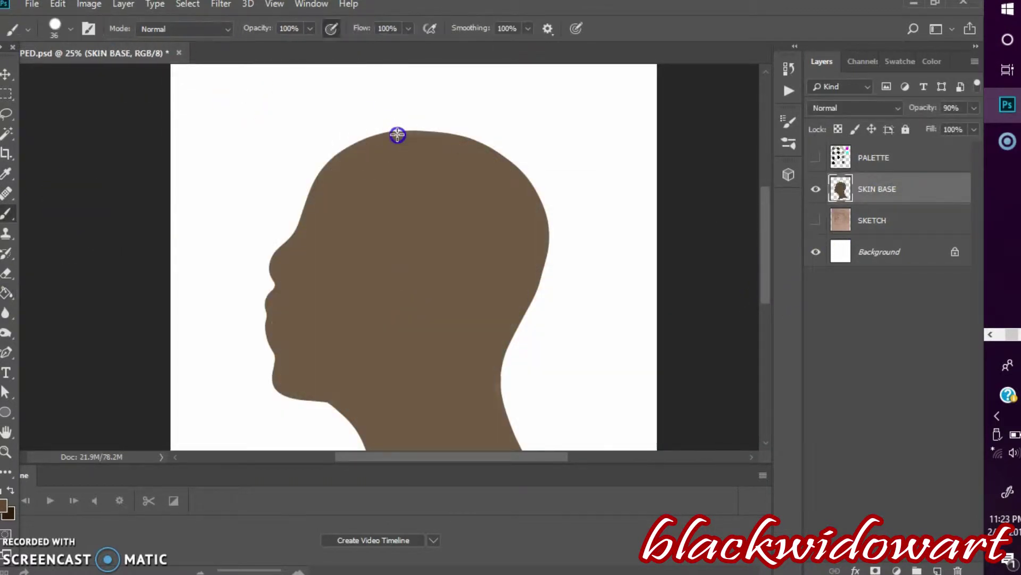
pyautogui.click(816, 221)
pyautogui.hotkey('ctrl', 'shift', 'alt', 'n')
pyautogui.doubleClick(872, 189)
pyautogui.write('HAIR BASE')
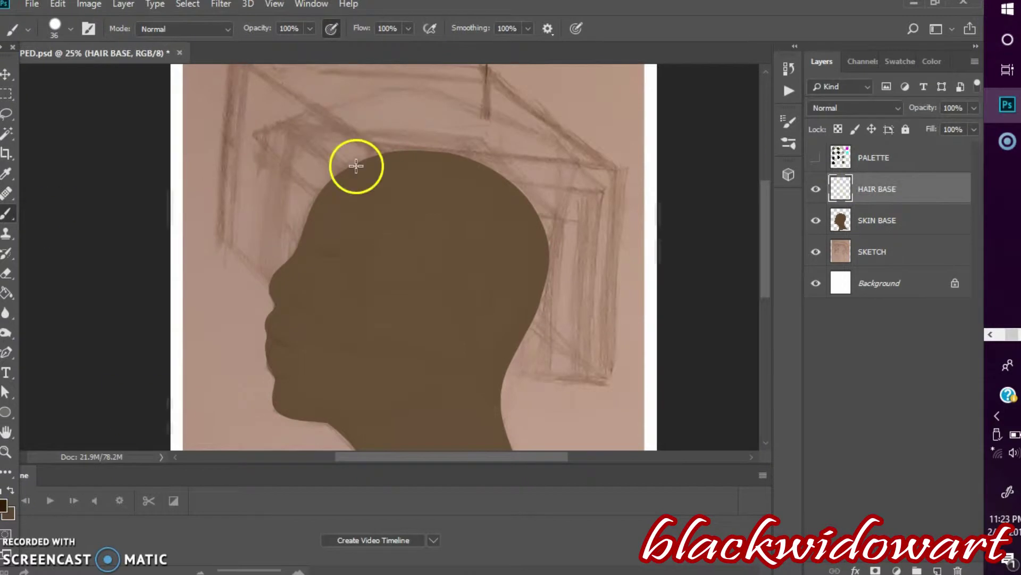
pyautogui.scroll(1, 356, 166)
pyautogui.click(70, 28)
pyautogui.doubleClick(91, 206)
pyautogui.moveTo(323, 205); pyautogui.dragTo(252, 150)
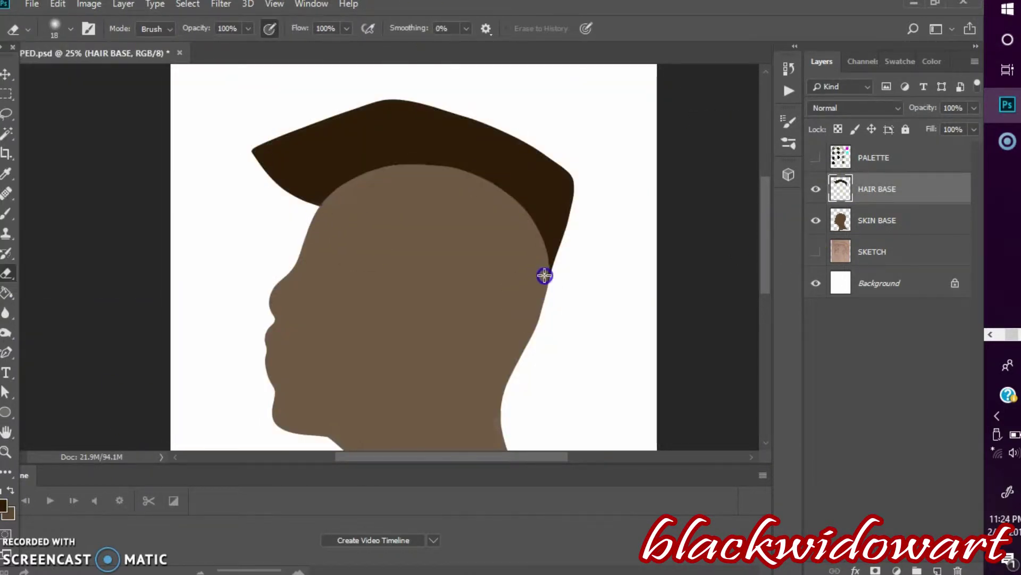
# Step: Add a new layer above the skin named SKIN SHADING
pyautogui.click(816, 251)
pyautogui.hotkey('ctrl', 'shift', 'alt', 'n')
pyautogui.write('SKIN SHADING')
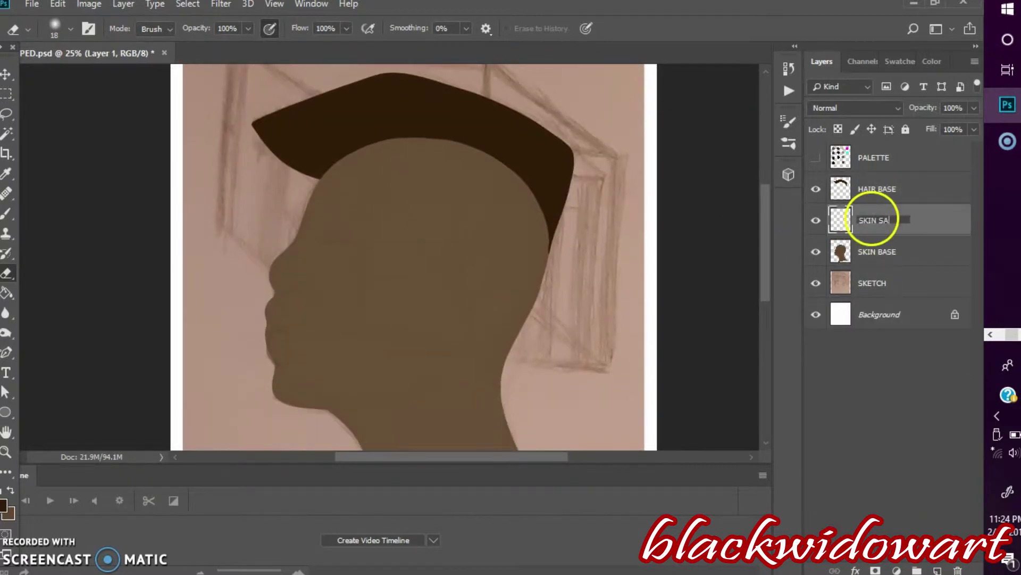
pyautogui.press('Return')
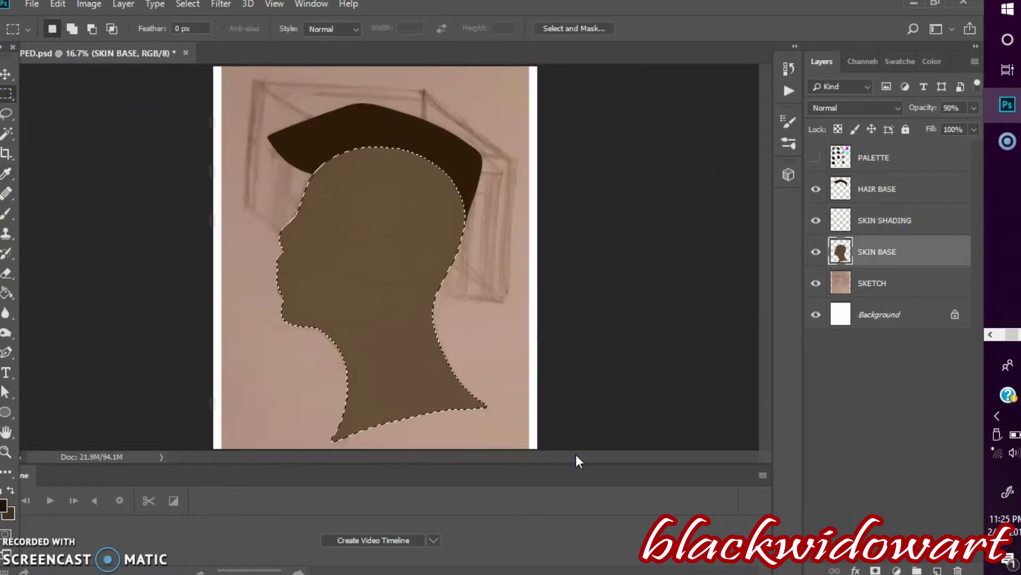
# Step: Load the skin outline as a selection and paint dark shading along the face profile on SKIN SHADING
pyautogui.hotkey('alt', ']')
pyautogui.press('b')
pyautogui.click(275, 4)
pyautogui.click(318, 105)
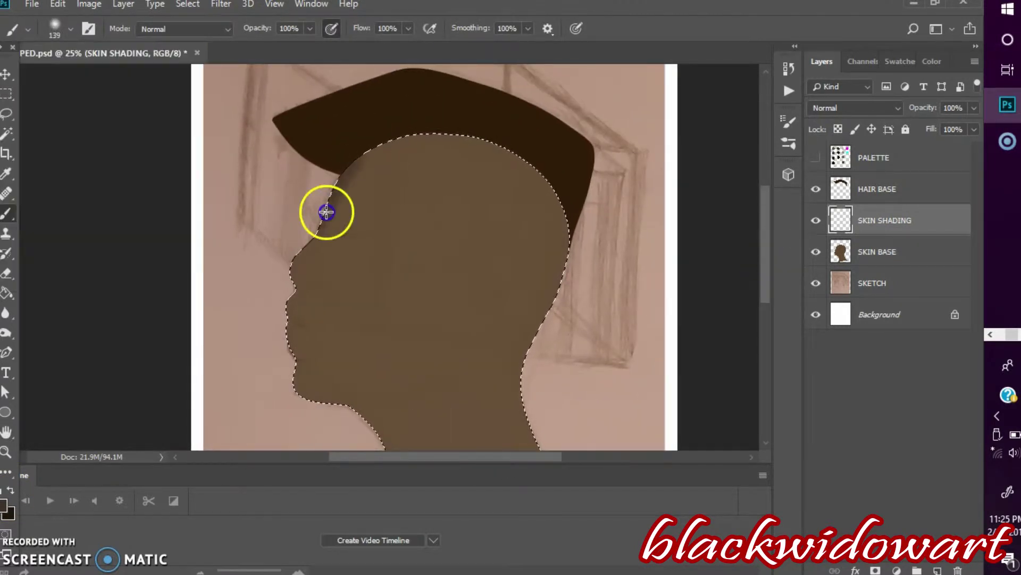
pyautogui.moveTo(320, 209)
pyautogui.mouseDown()
pyautogui.moveTo(279, 360)
pyautogui.moveTo(279, 310)
pyautogui.moveTo(764, 258)
pyautogui.mouseUp()
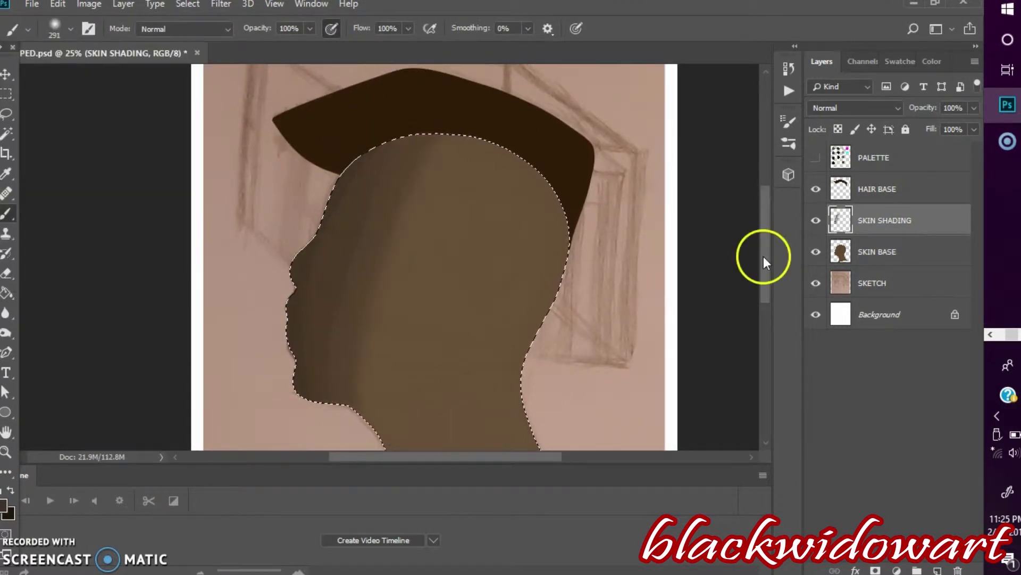
# Step: Deepen the shading across the neck and face, evening out the lighter streak on the head
pyautogui.hotkey('ctrl', '-')
pyautogui.moveTo(340, 435); pyautogui.dragTo(346, 392)
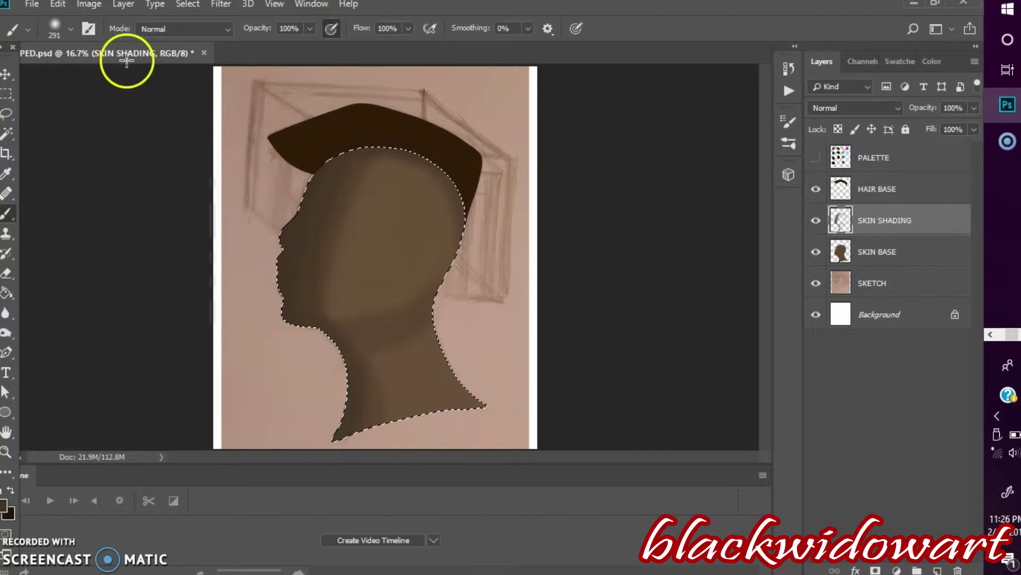
pyautogui.moveTo(360, 429)
pyautogui.mouseDown()
pyautogui.moveTo(333, 330)
pyautogui.moveTo(358, 191)
pyautogui.mouseUp()
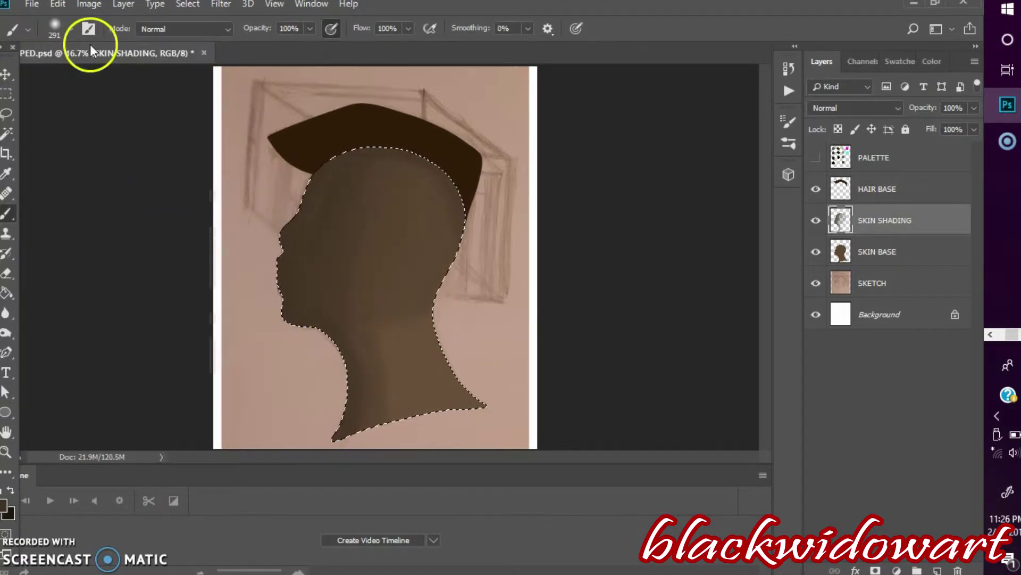
pyautogui.moveTo(388, 326); pyautogui.dragTo(468, 410)
pyautogui.hotkey('ctrl', '+')
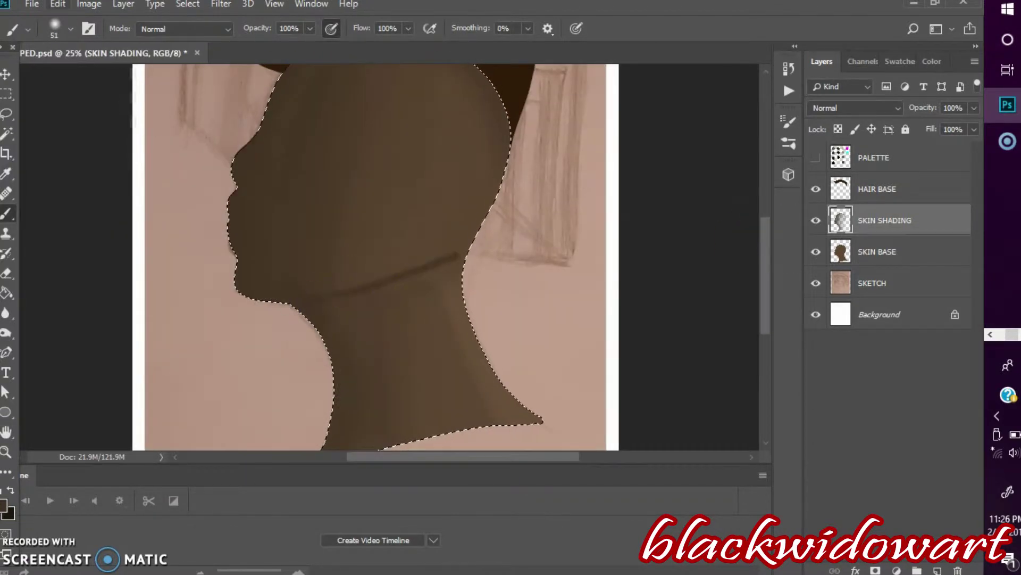
pyautogui.hotkey('ctrl', '+')
pyautogui.click(816, 251)
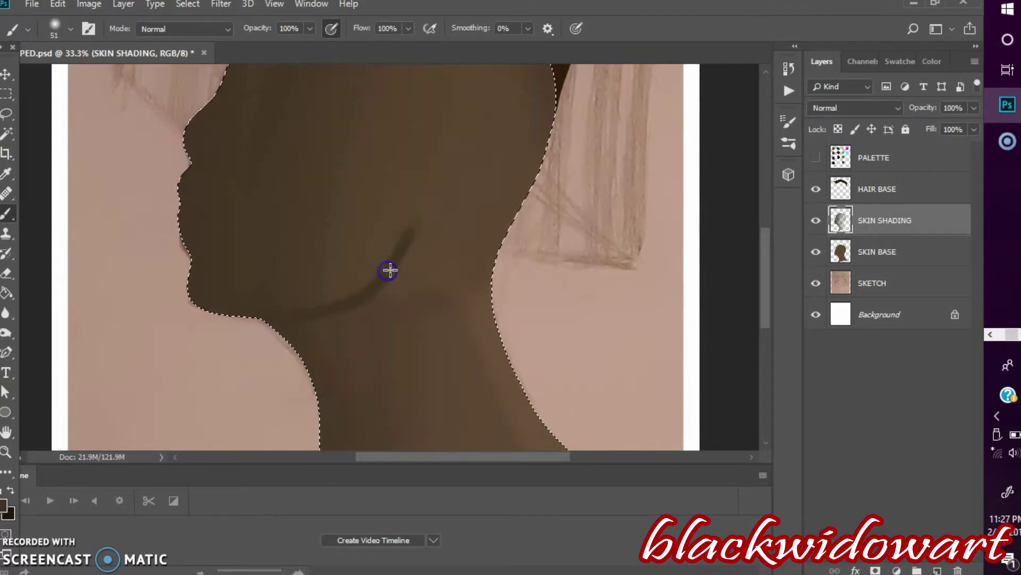
pyautogui.hotkey('ctrl', '+')
# Step: Move SKETCH above the skin layers, add a new layer, and set a medium brush size
pyautogui.moveTo(855, 287); pyautogui.dragTo(873, 205)
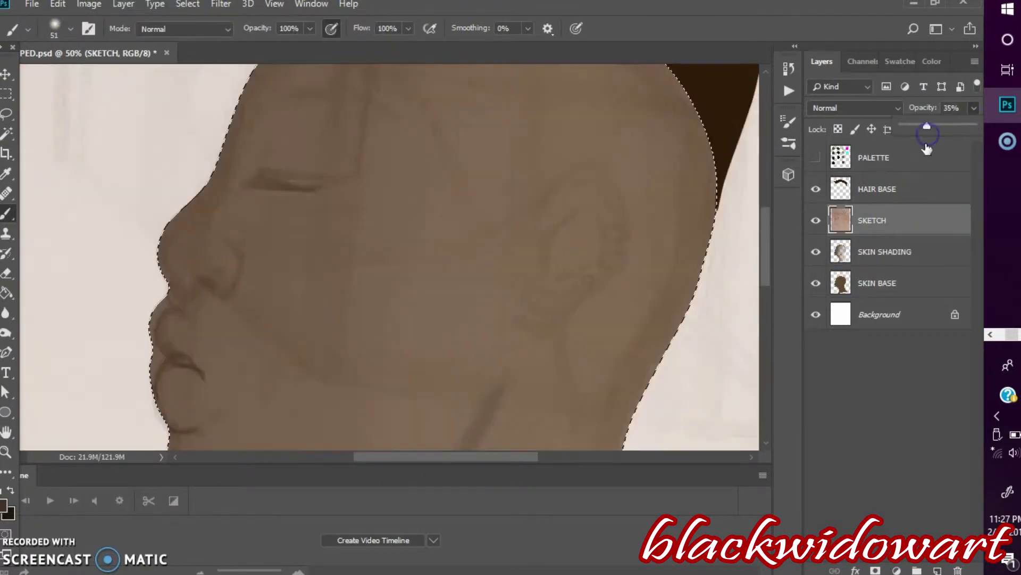
pyautogui.hotkey('ctrl', '+')
pyautogui.hotkey('ctrl', 'shift', 'alt', 'n')
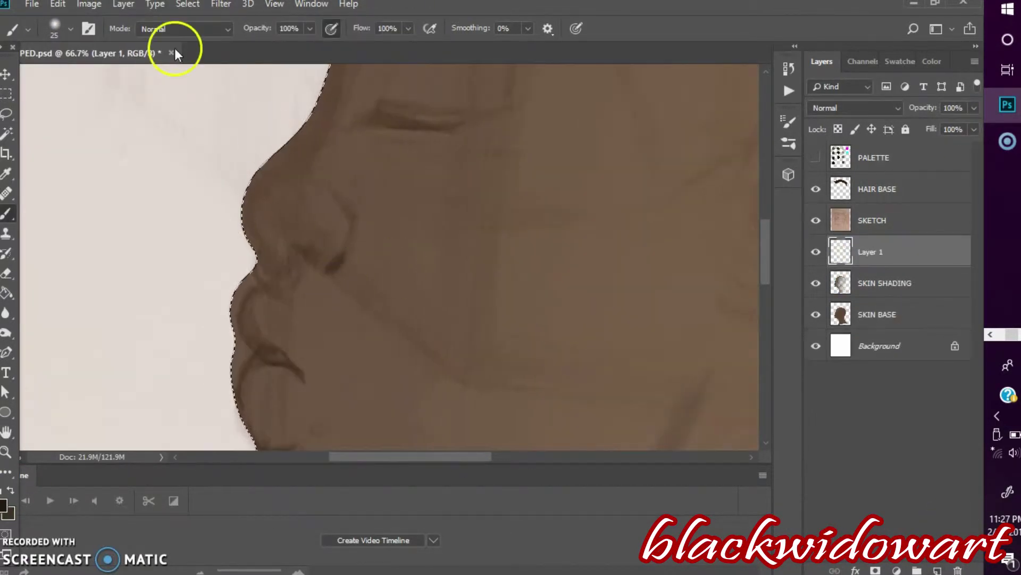
pyautogui.click(70, 29)
pyautogui.scroll(-5, 333, 270)
pyautogui.click(54, 28)
pyautogui.doubleClick(174, 169)
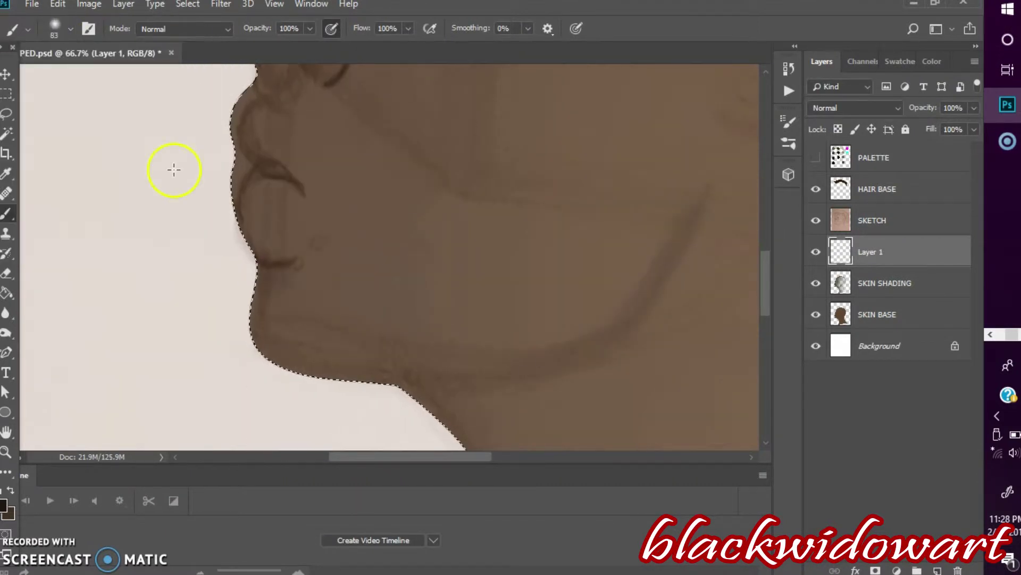
pyautogui.click(54, 28)
pyautogui.doubleClick(114, 205)
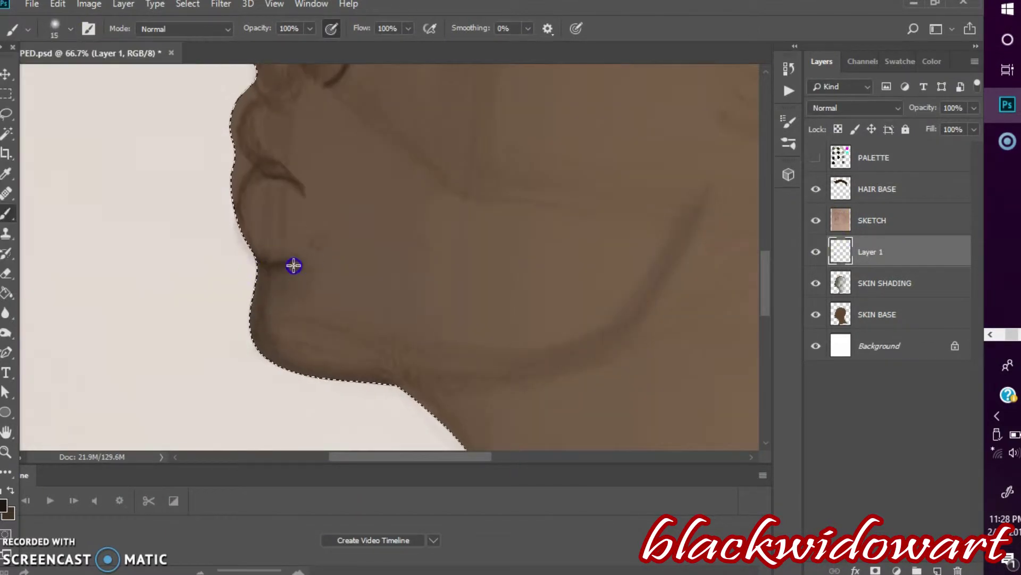
pyautogui.click(282, 271)
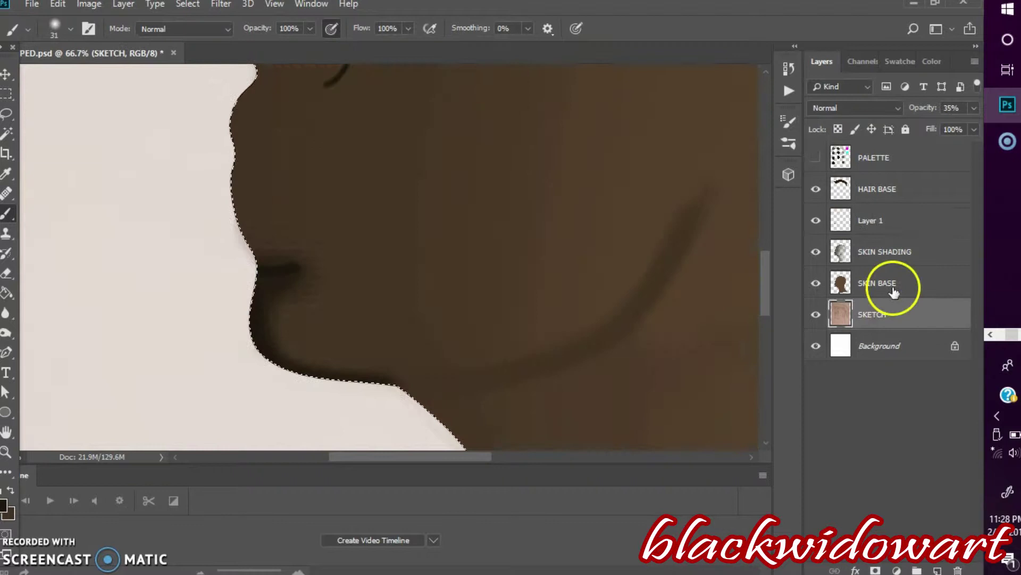
# Step: Move SKETCH back below the skin, dab a shadow under the chin, and step backward to fix a mistake
pyautogui.moveTo(851, 220); pyautogui.dragTo(883, 330)
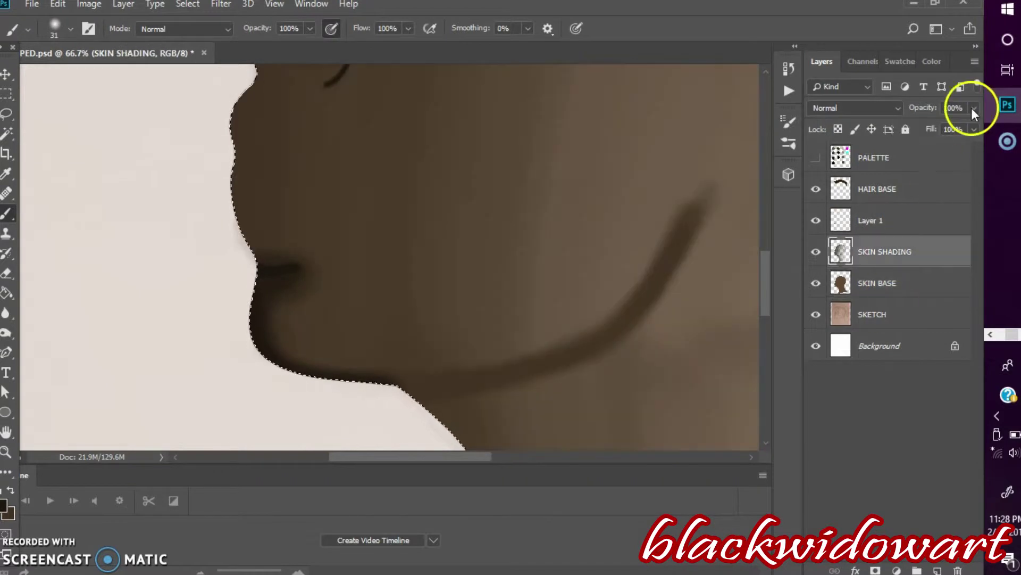
pyautogui.rightClick(267, 268)
pyautogui.doubleClick(91, 103)
pyautogui.click(304, 351)
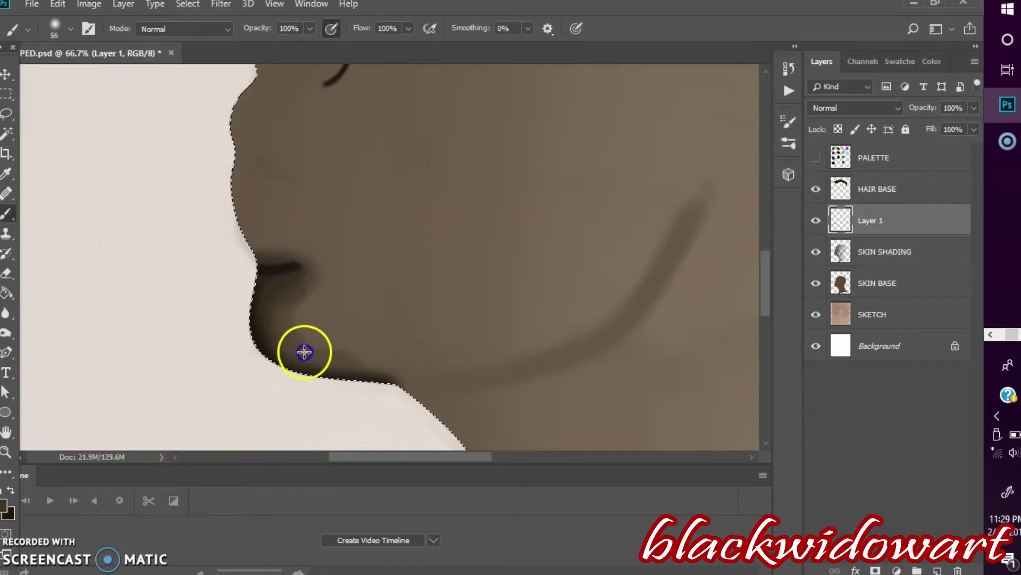
pyautogui.click(885, 252)
pyautogui.scroll(3, 771, 224)
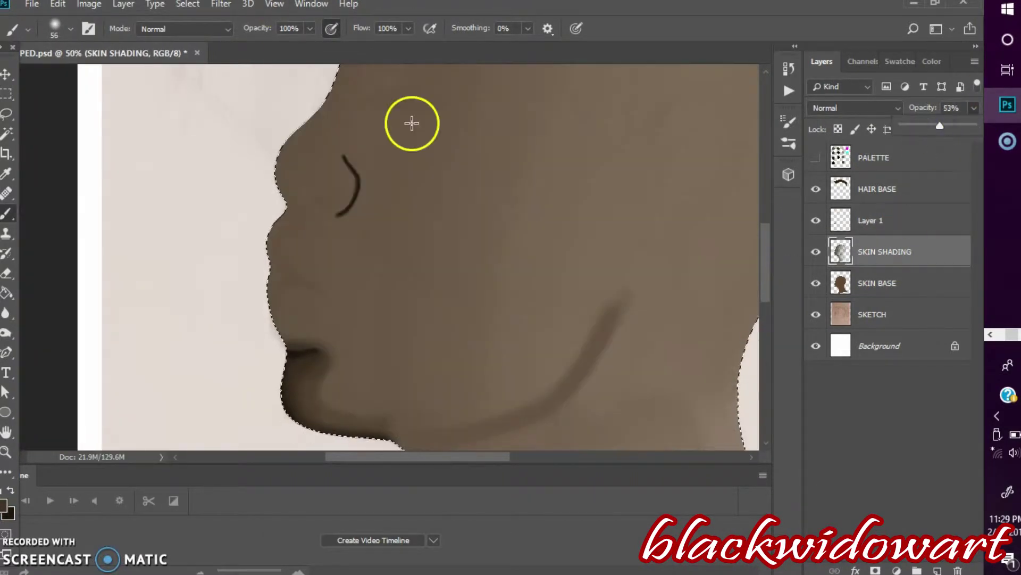
pyautogui.click(57, 4)
pyautogui.click(127, 52)
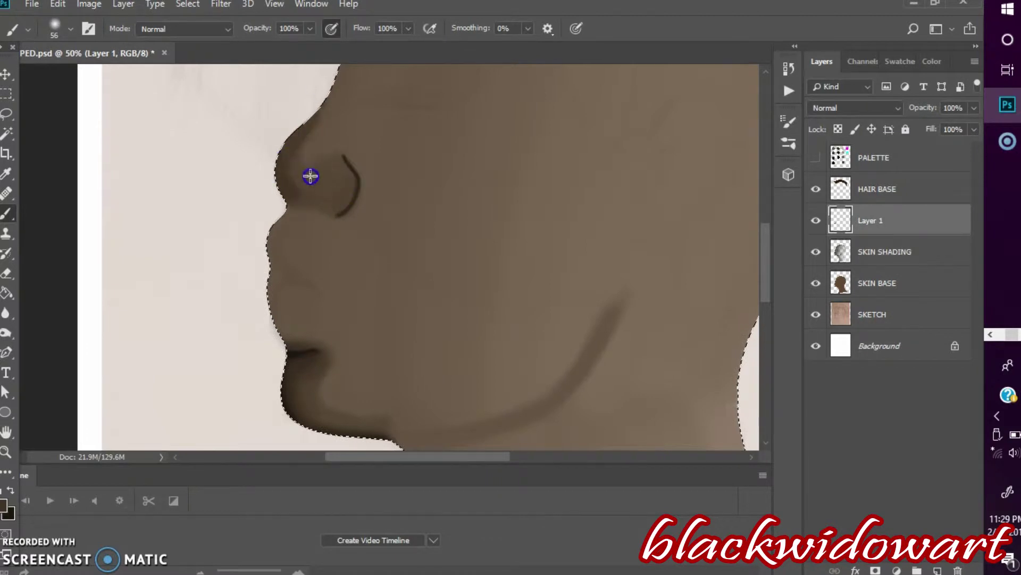
# Step: Paint shadows along the edge of the nose and from the nose toward the mouth
pyautogui.moveTo(284, 215); pyautogui.dragTo(295, 213)
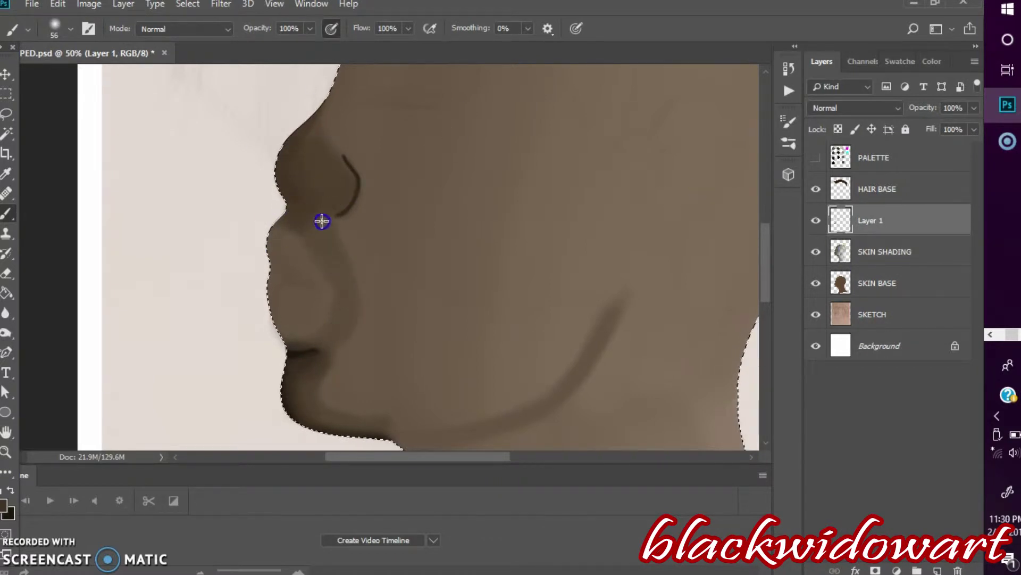
pyautogui.hotkey('ctrl', 'alt', 'z')
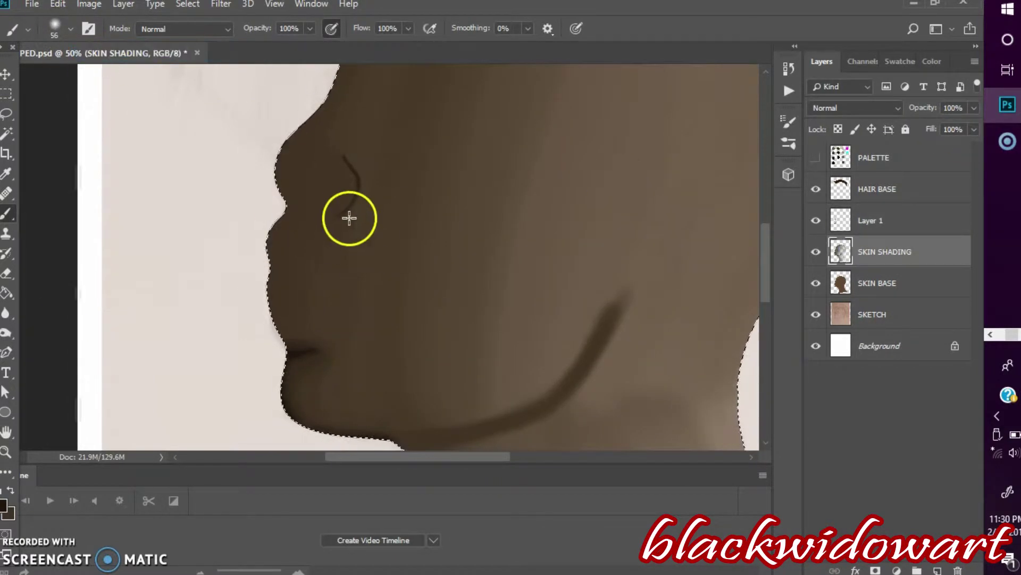
pyautogui.moveTo(349, 218); pyautogui.dragTo(361, 347)
pyautogui.hotkey('ctrl', 'alt', 'z')
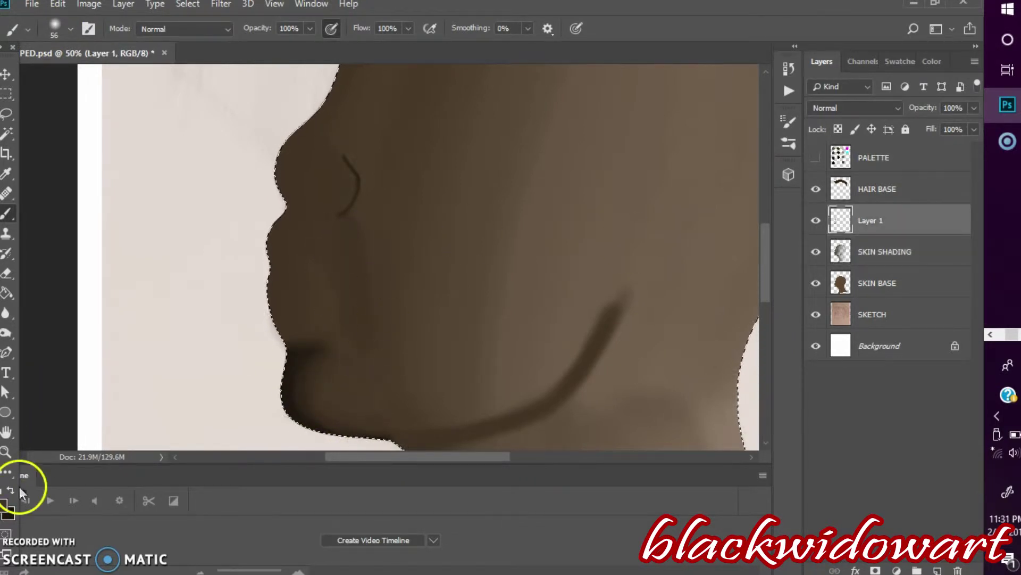
# Step: Enlarge the brush to about 146 and darken the jawline stroke
pyautogui.hotkey('ctrl', '-')
pyautogui.click(70, 29)
pyautogui.moveTo(121, 78); pyautogui.dragTo(114, 79)
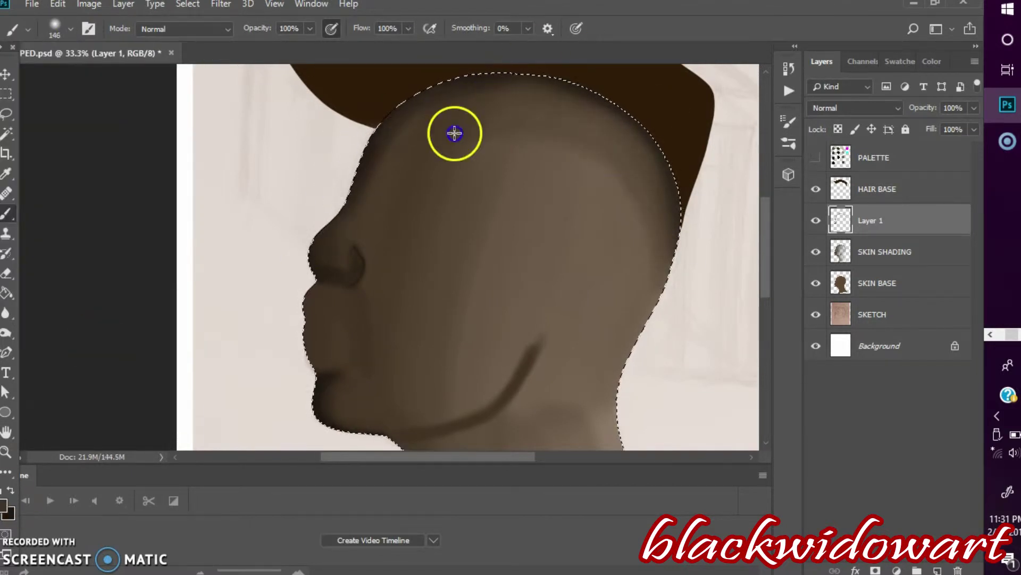
pyautogui.moveTo(766, 202); pyautogui.dragTo(771, 255)
pyautogui.hotkey('alt', 'h')
pyautogui.click(498, 207)
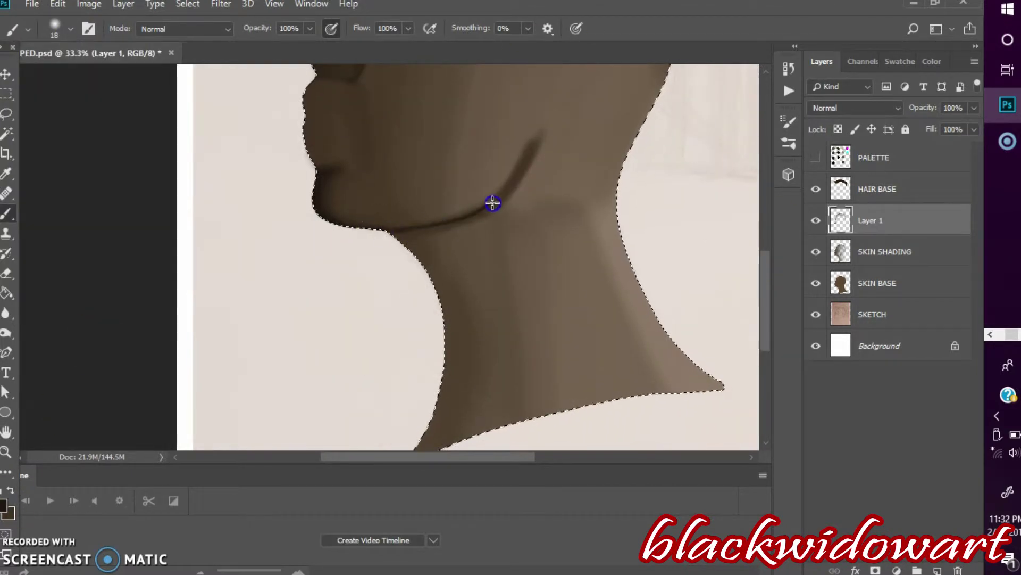
pyautogui.moveTo(535, 143); pyautogui.dragTo(413, 230)
# Step: Paint dark shading down the left side of the neck with a progressively larger brush
pyautogui.scroll(-2, 114, 68)
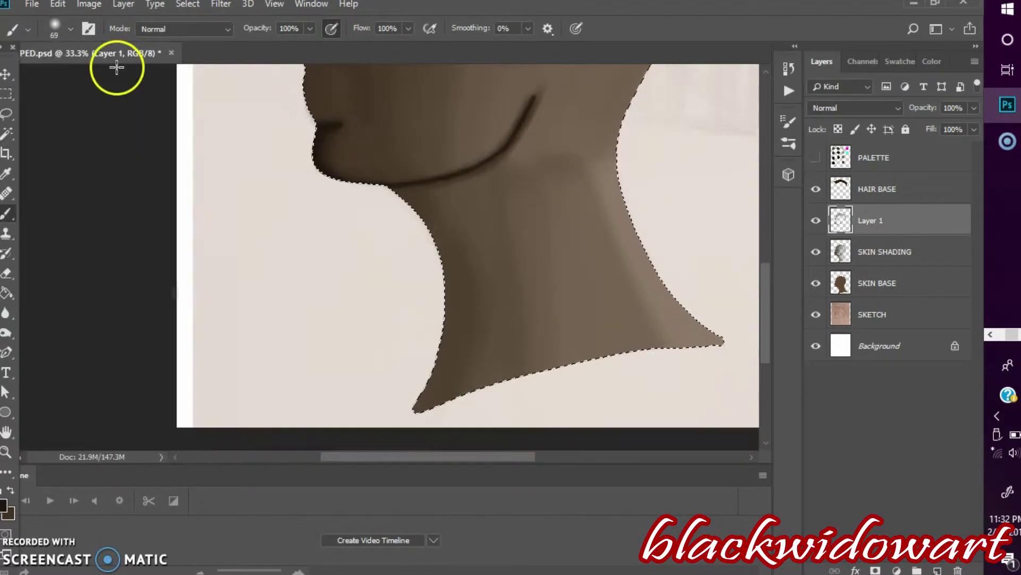
pyautogui.click(70, 29)
pyautogui.moveTo(56, 79); pyautogui.dragTo(106, 79)
pyautogui.moveTo(468, 195); pyautogui.dragTo(438, 193)
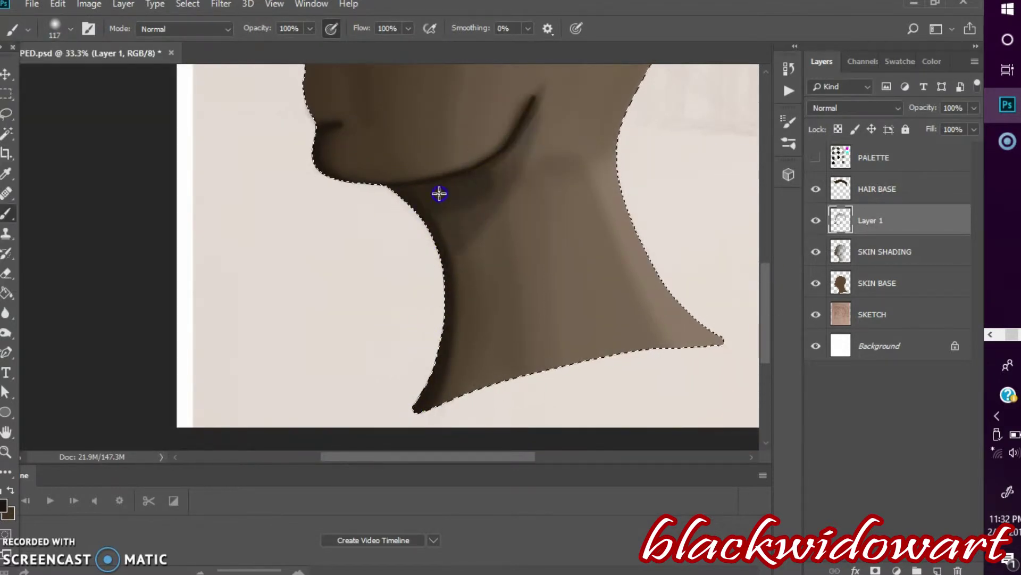
pyautogui.moveTo(453, 242); pyautogui.dragTo(441, 372)
pyautogui.click(71, 29)
pyautogui.moveTo(107, 78); pyautogui.dragTo(128, 79)
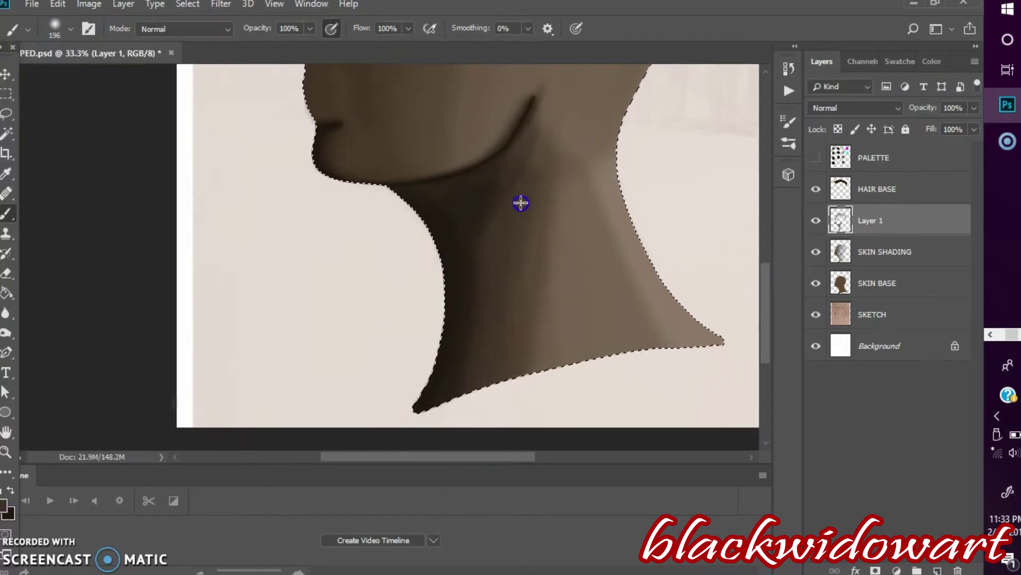
pyautogui.hotkey('ctrl', '-')
pyautogui.scroll(3, 768, 280)
pyautogui.hotkey('ctrl', '+')
pyautogui.hotkey('ctrl', '+')
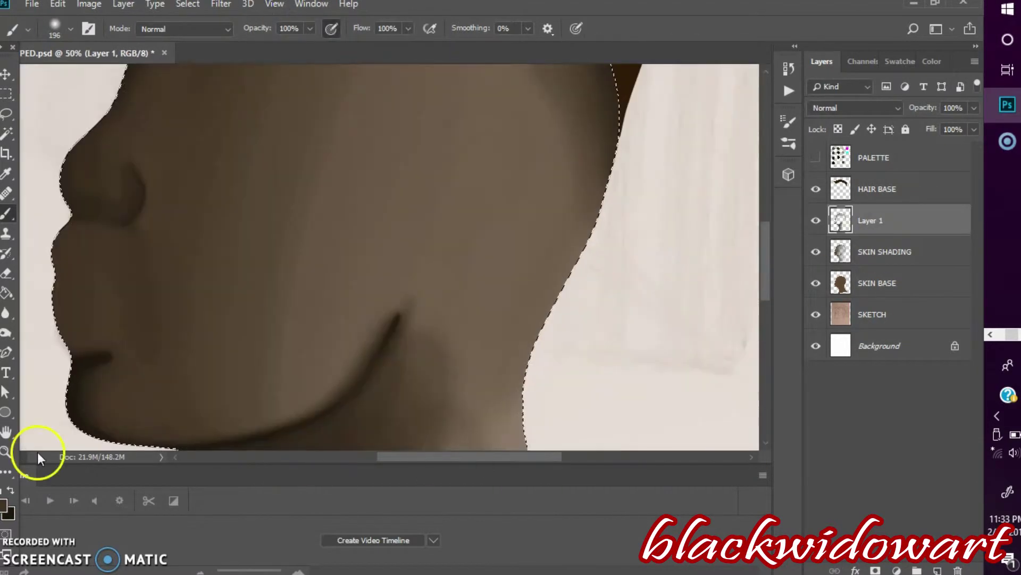
pyautogui.hotkey('ctrl', '+')
pyautogui.click(878, 283)
pyautogui.moveTo(974, 107); pyautogui.dragTo(932, 134)
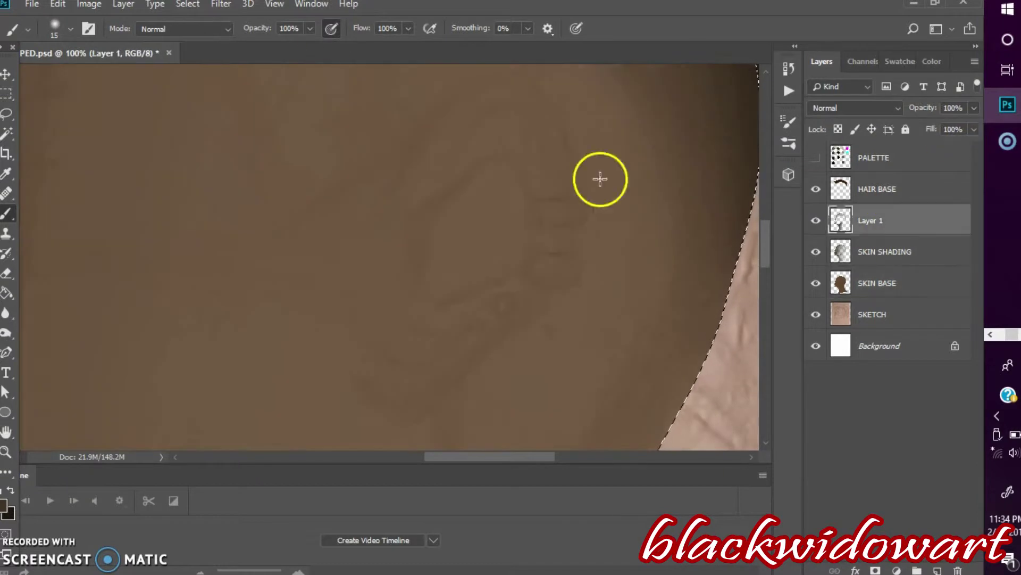
# Step: Draw the ear's outer curve, inner fold and lower curve with a thin brush, then shade the inner hollow
pyautogui.moveTo(393, 182); pyautogui.dragTo(573, 189)
pyautogui.hotkey('ctrl', 'z')
pyautogui.click(71, 29)
pyautogui.moveTo(397, 182)
pyautogui.mouseDown()
pyautogui.moveTo(507, 73)
pyautogui.moveTo(447, 162)
pyautogui.mouseUp()
pyautogui.moveTo(469, 173); pyautogui.dragTo(414, 214)
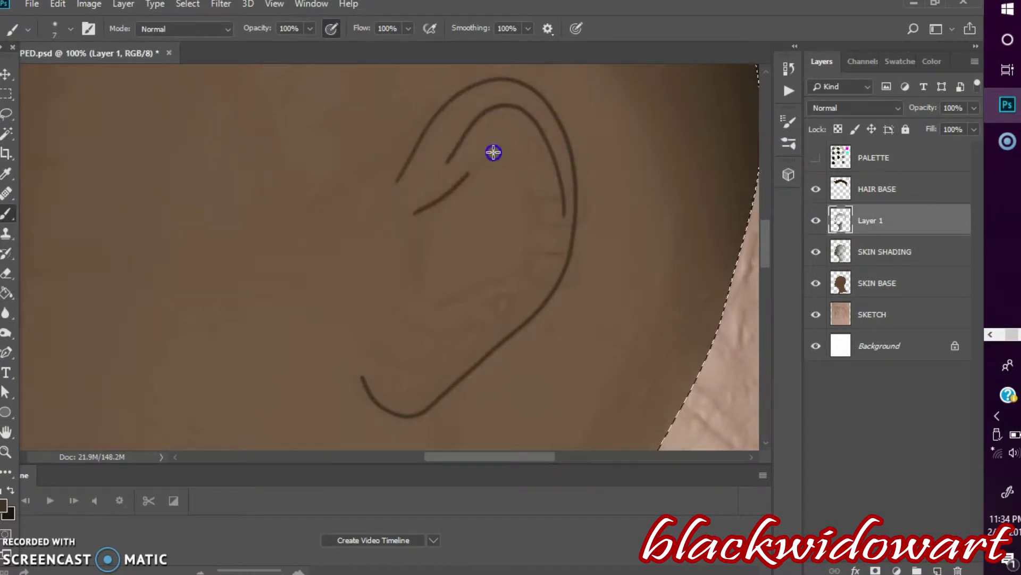
pyautogui.moveTo(494, 304); pyautogui.dragTo(426, 327)
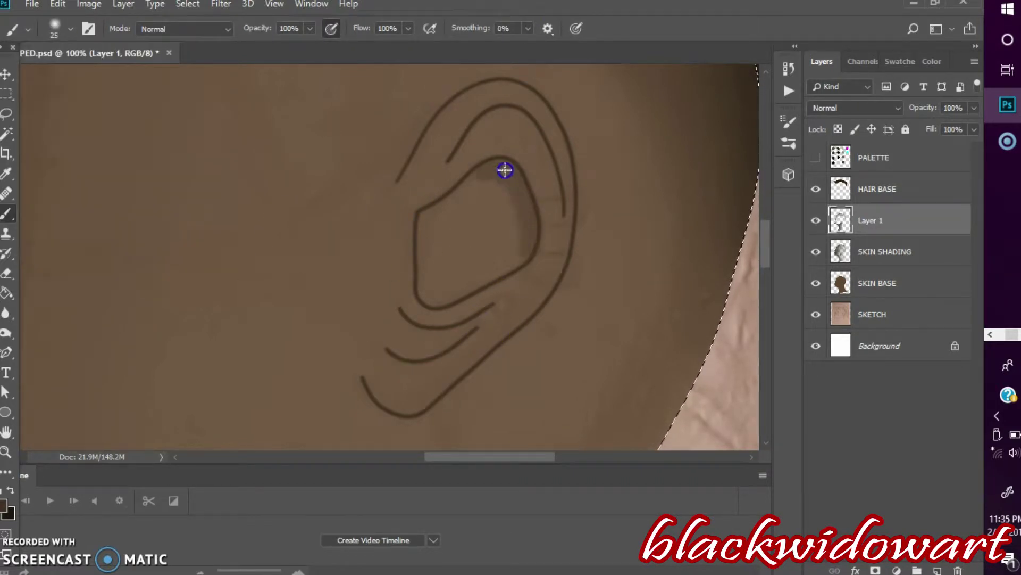
pyautogui.press('[')
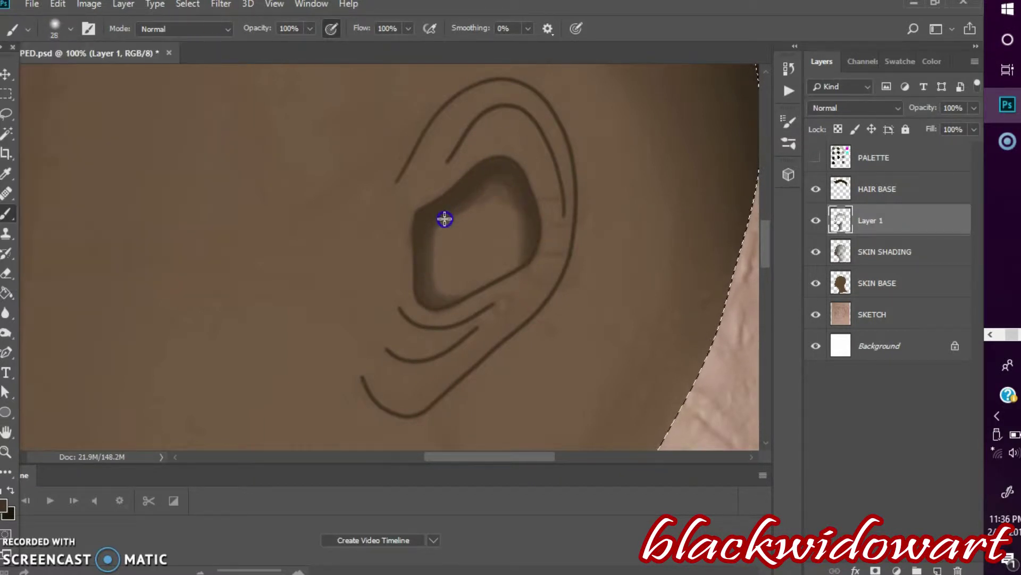
pyautogui.moveTo(445, 216); pyautogui.dragTo(472, 208)
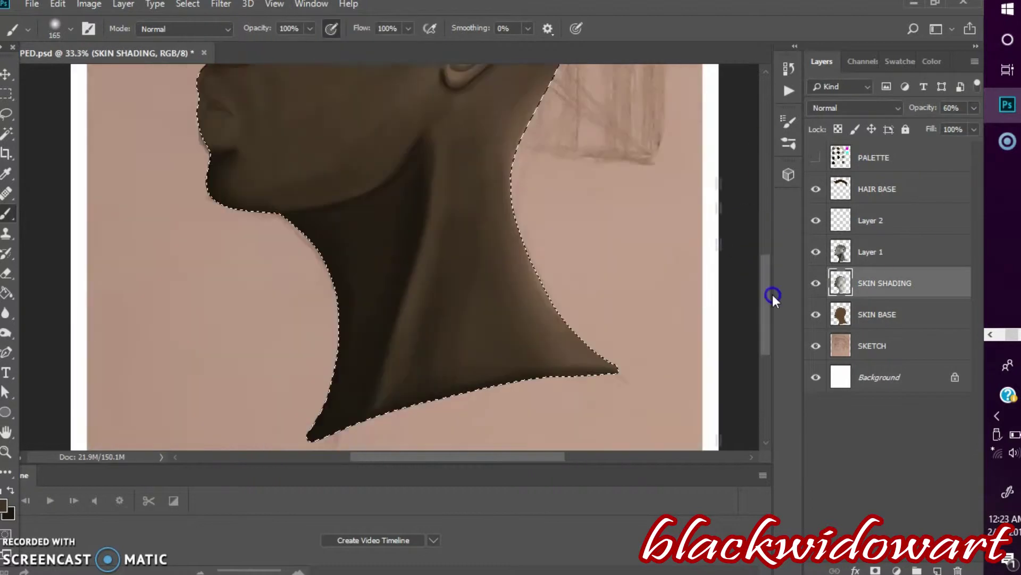
# Step: On Layer 1, shade the eyelid and the crease beneath it with a soft brush
pyautogui.click(827, 252)
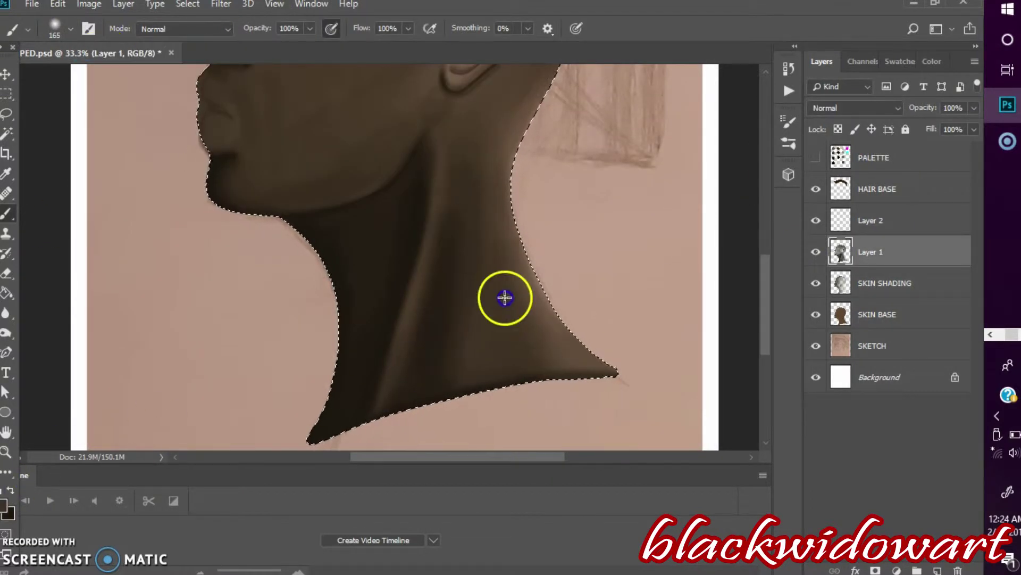
pyautogui.hotkey('ctrl', '+')
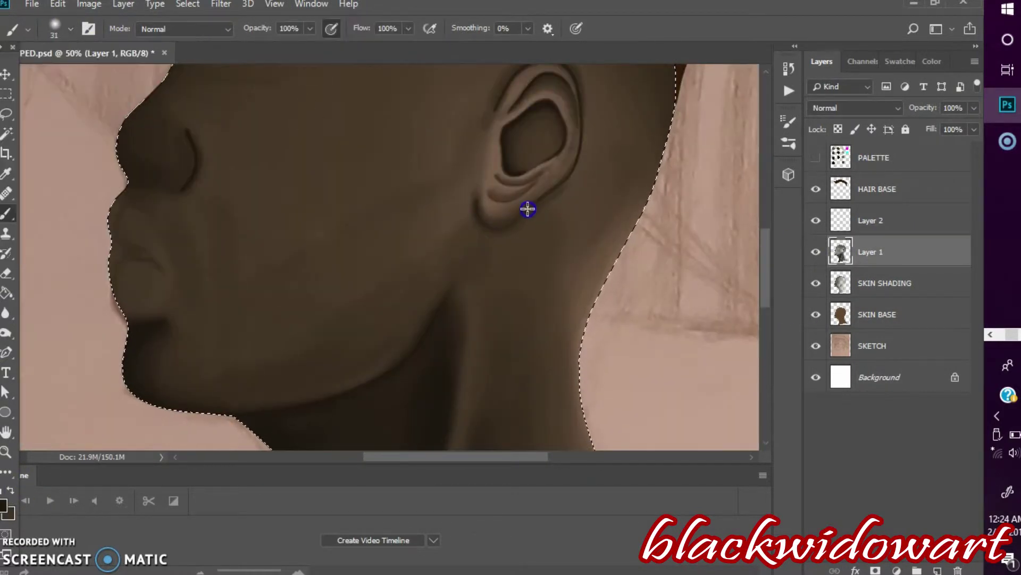
pyautogui.click(275, 4)
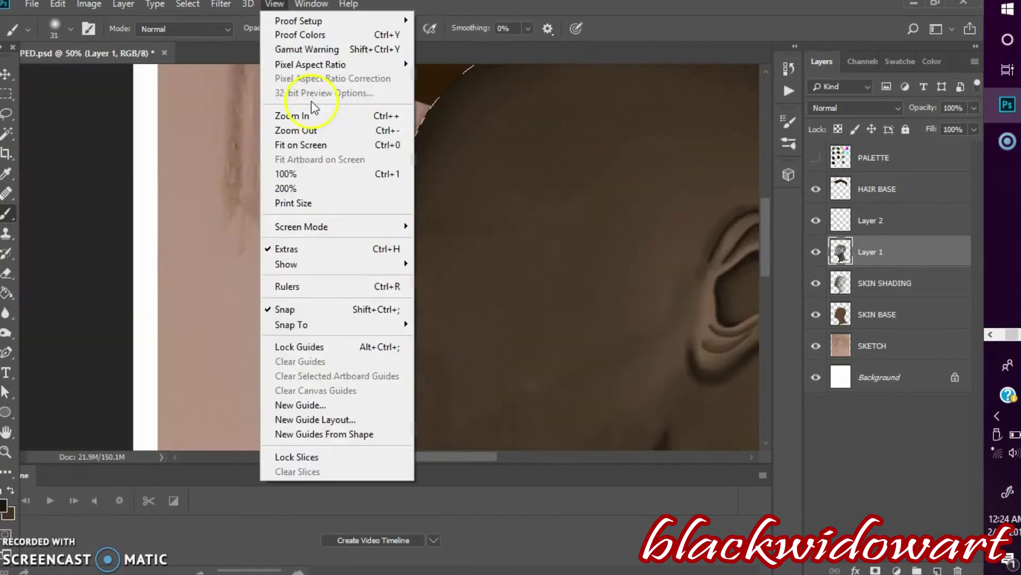
pyautogui.click(290, 112)
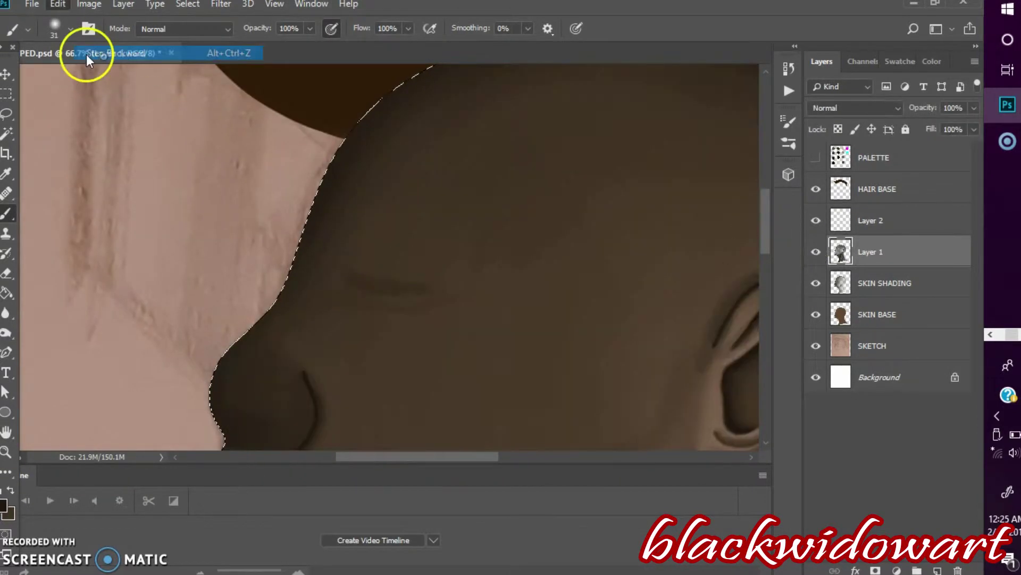
pyautogui.click(27, 29)
pyautogui.click(85, 80)
pyautogui.click(68, 27)
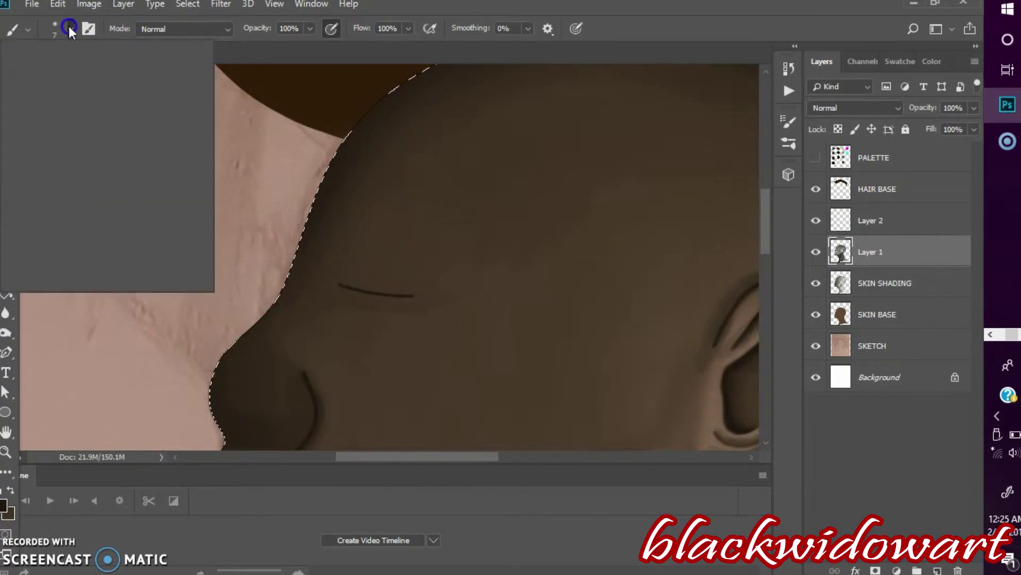
pyautogui.moveTo(388, 230); pyautogui.dragTo(359, 241)
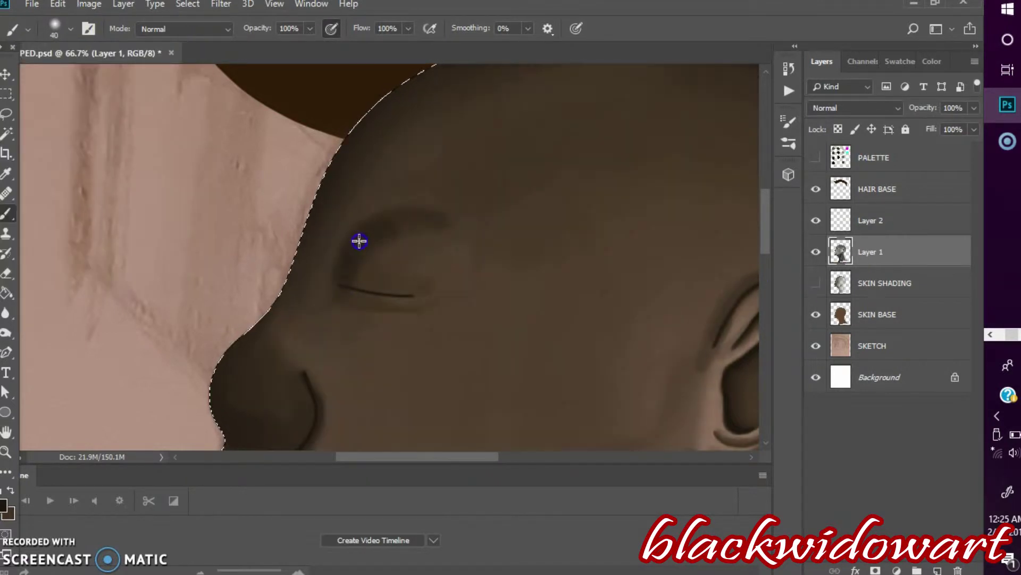
pyautogui.moveTo(385, 286); pyautogui.dragTo(347, 279)
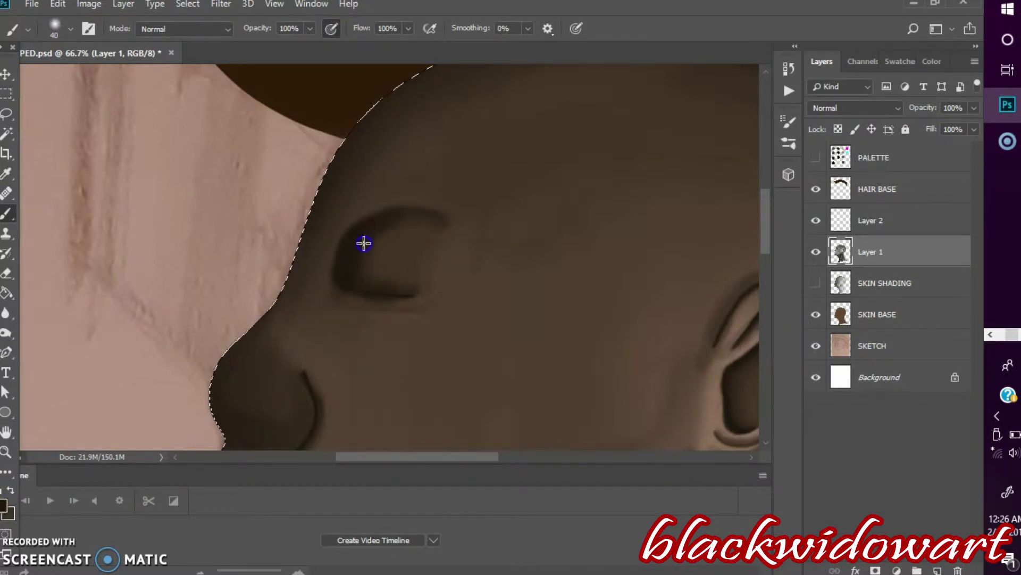
# Step: Darken the area beneath the eye, then hide the SKIN SHADING and SKIN BASE layers
pyautogui.scroll(-3, 776, 216)
pyautogui.moveTo(330, 197); pyautogui.dragTo(371, 253)
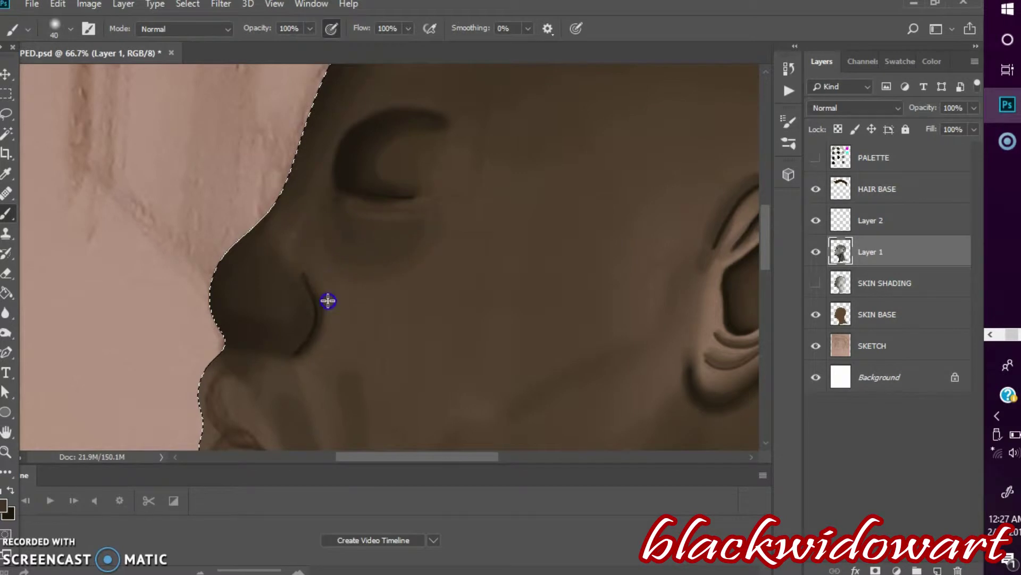
pyautogui.scroll(-2, 319, 207)
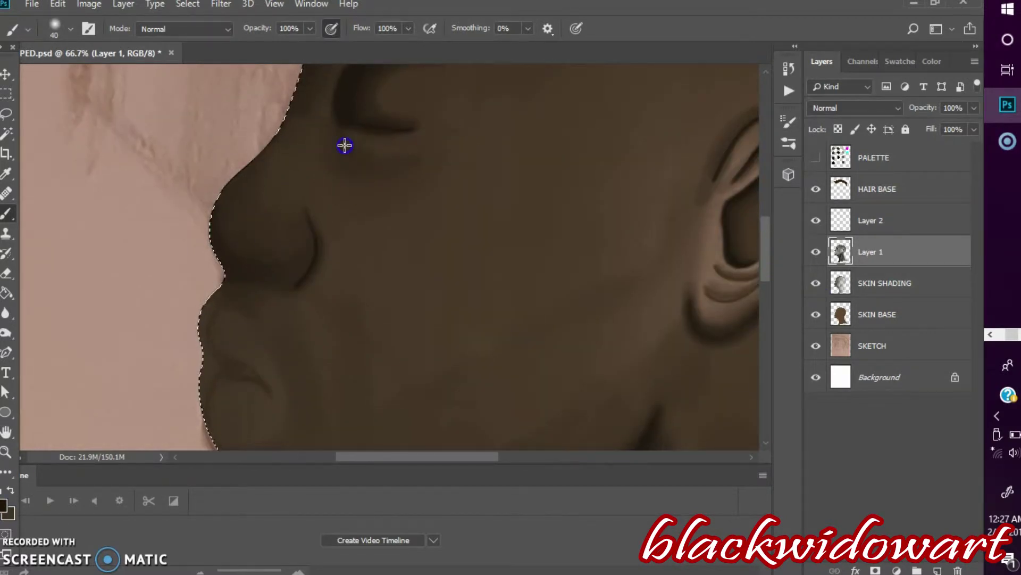
pyautogui.press('[')
pyautogui.press('[')
pyautogui.press('[')
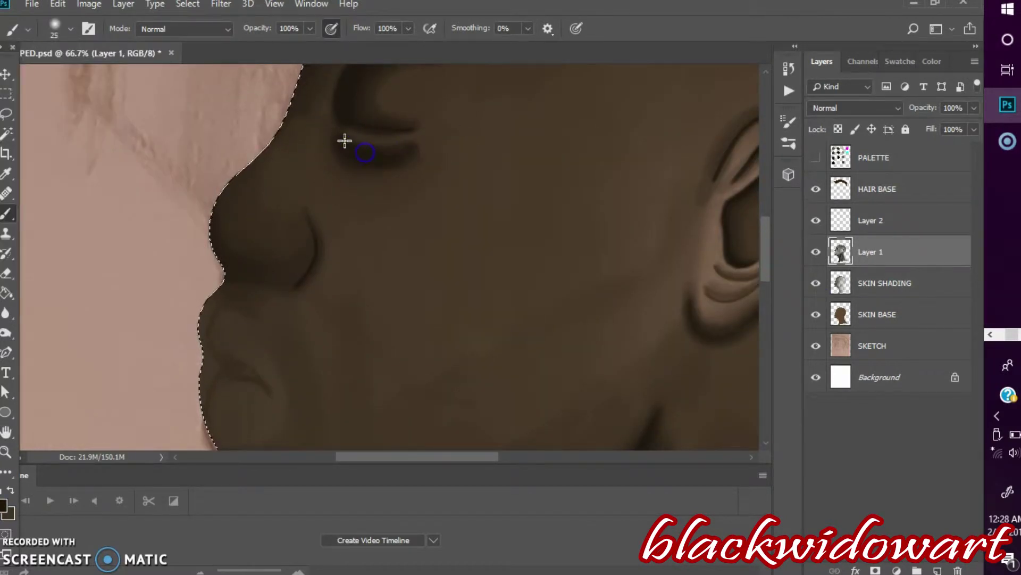
pyautogui.click(70, 29)
pyautogui.click(385, 158)
pyautogui.moveTo(816, 283); pyautogui.dragTo(815, 315)
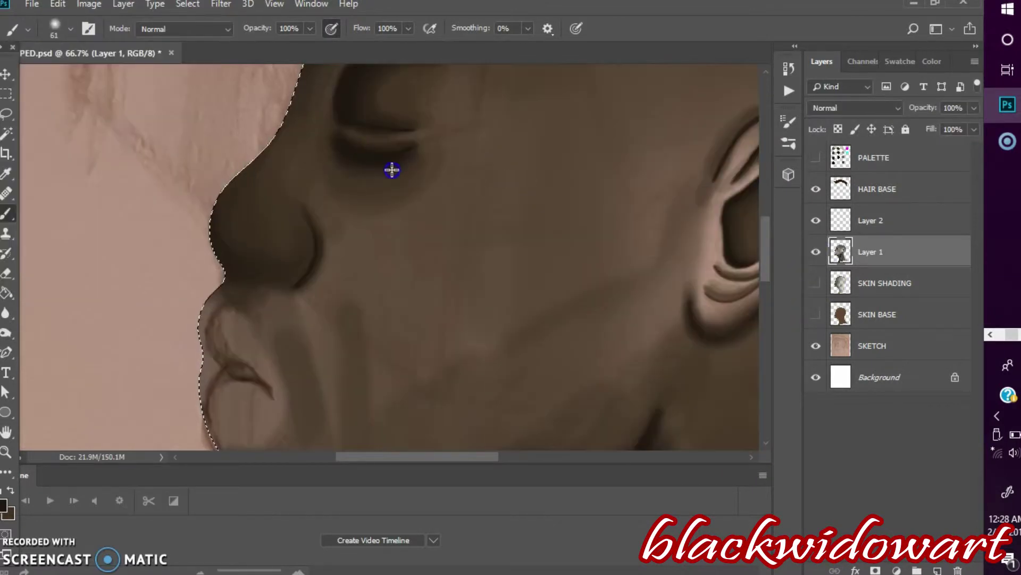
# Step: Sample the skin tone from the cheek with the Eyedropper and return to the brush
pyautogui.click(274, 4)
pyautogui.click(365, 141)
pyautogui.press('i')
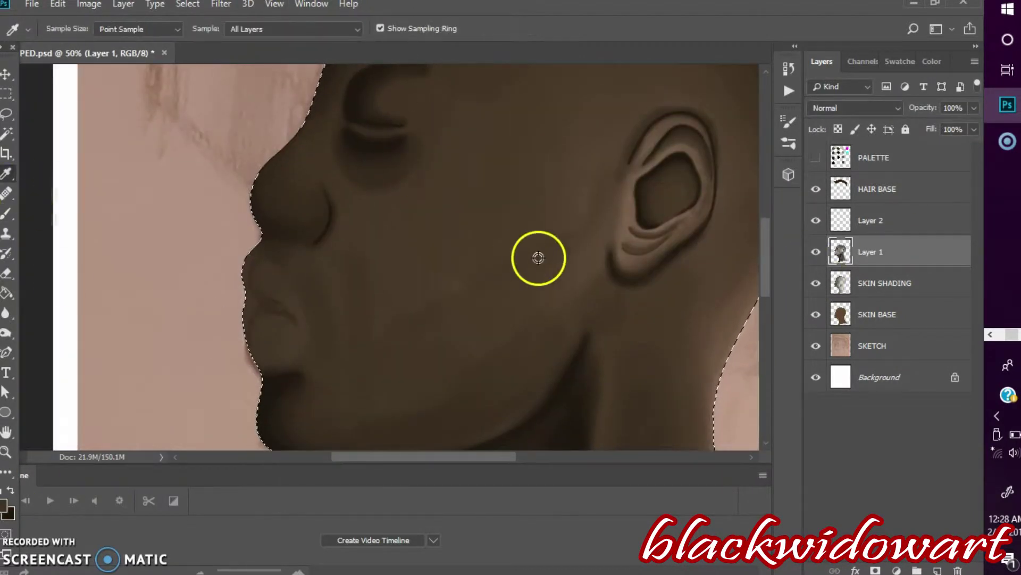
pyautogui.click(4, 505)
pyautogui.press('Return')
pyautogui.press('b')
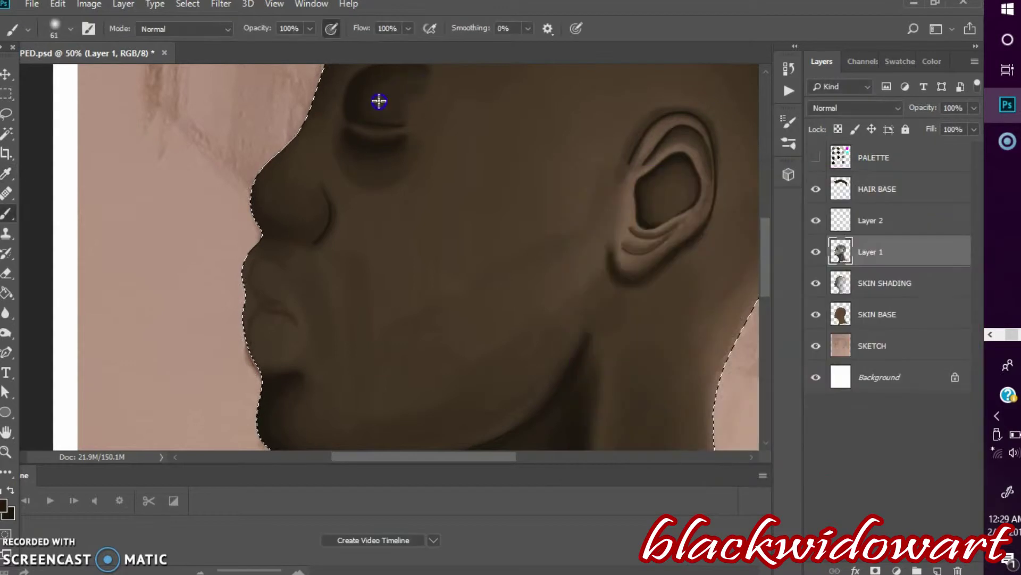
# Step: Return to Layer 1, show the skin layers again, and enlarge the brush
pyautogui.hotkey('ctrl', '+')
pyautogui.moveTo(815, 283); pyautogui.dragTo(815, 315)
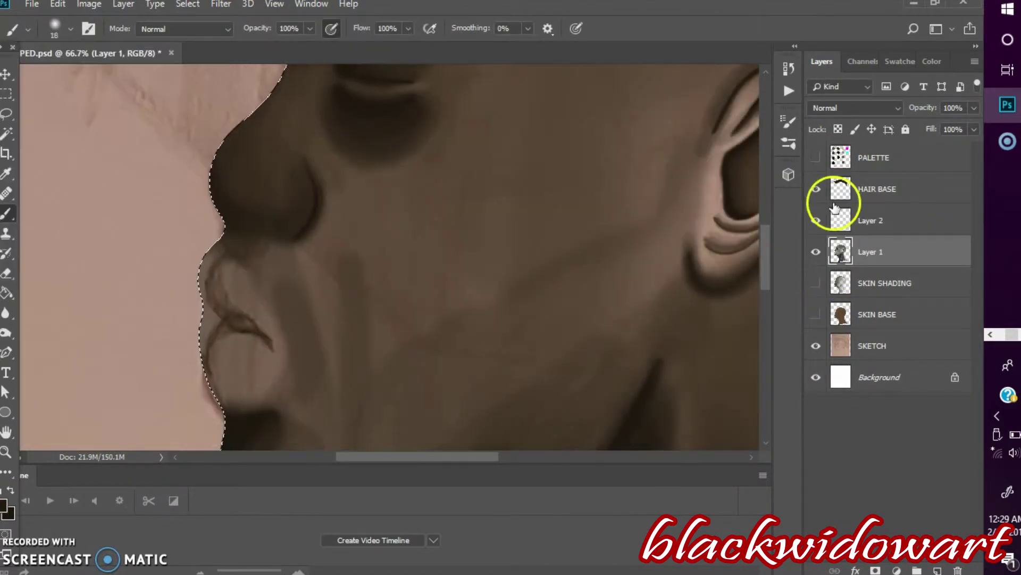
pyautogui.press('[')
pyautogui.press('[')
pyautogui.press('[')
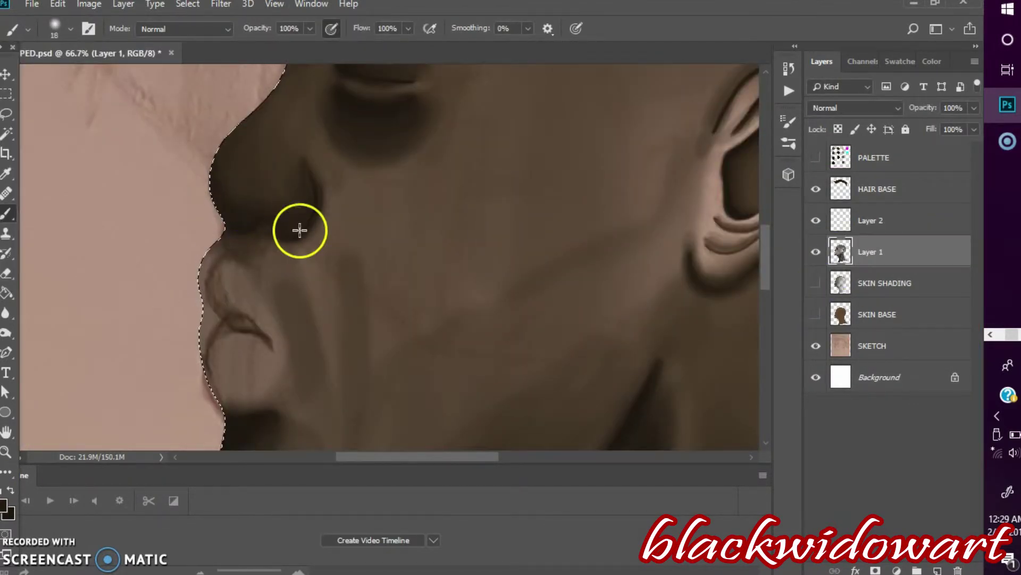
pyautogui.hotkey('alt', ']')
pyautogui.hotkey('ctrl', 'z')
pyautogui.hotkey('alt', '[')
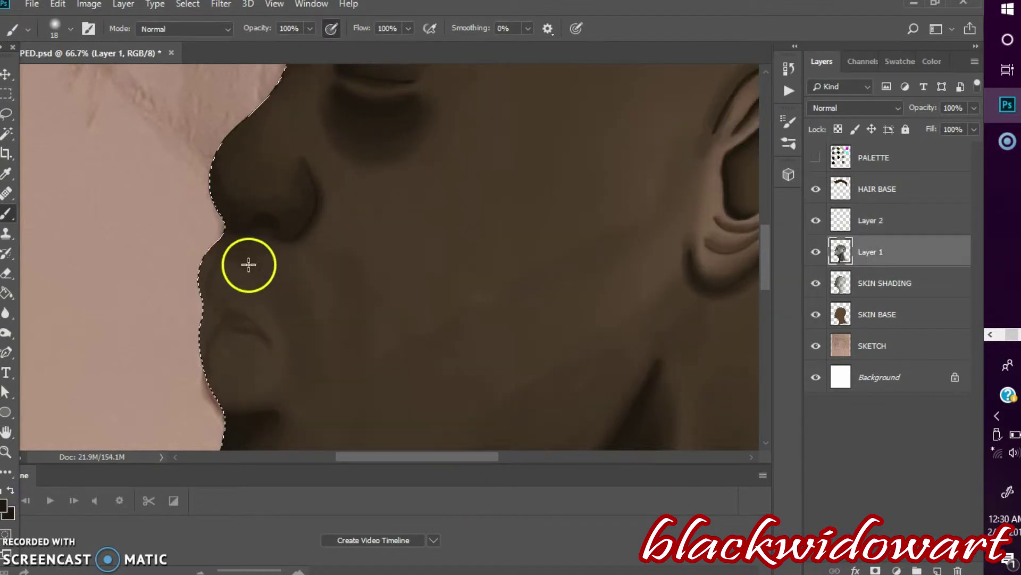
pyautogui.moveTo(39, 174); pyautogui.dragTo(190, 102)
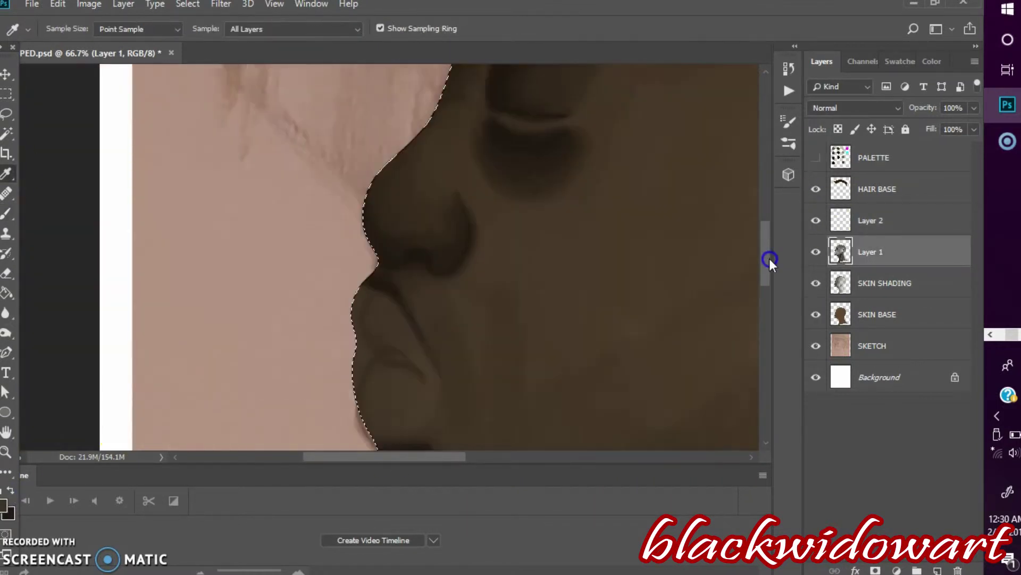
pyautogui.moveTo(395, 456); pyautogui.dragTo(411, 456)
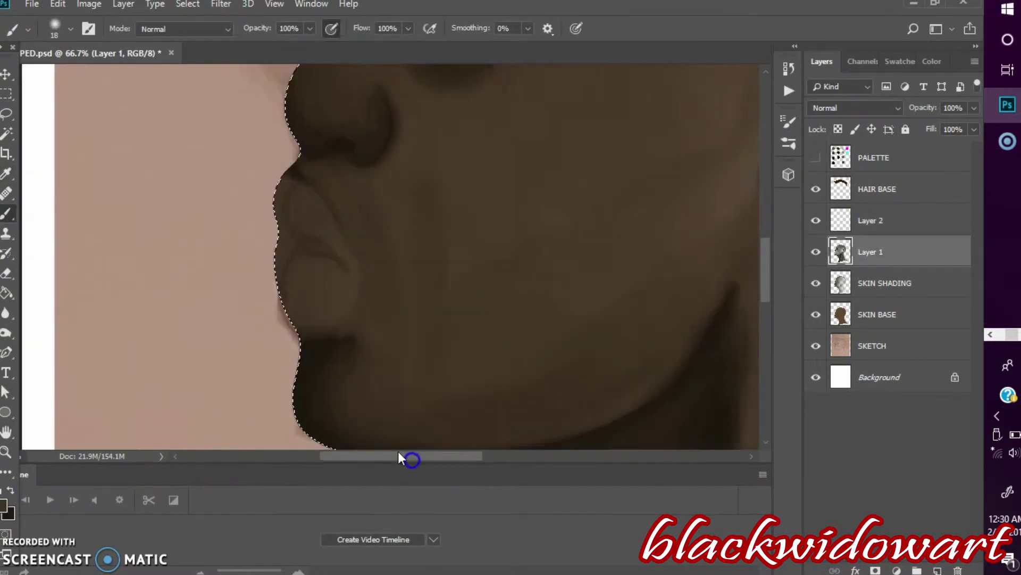
pyautogui.click(70, 29)
pyautogui.moveTo(63, 64); pyautogui.dragTo(91, 64)
pyautogui.press('Return')
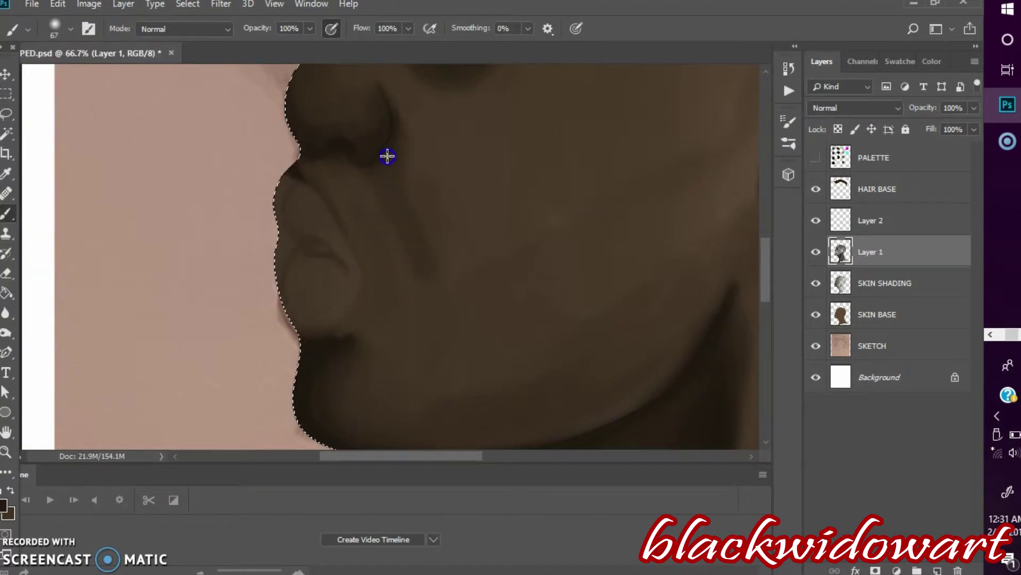
# Step: Soften the shading by the nose and cheek and shade the upper lip along the profile
pyautogui.hotkey('ctrl', '-')
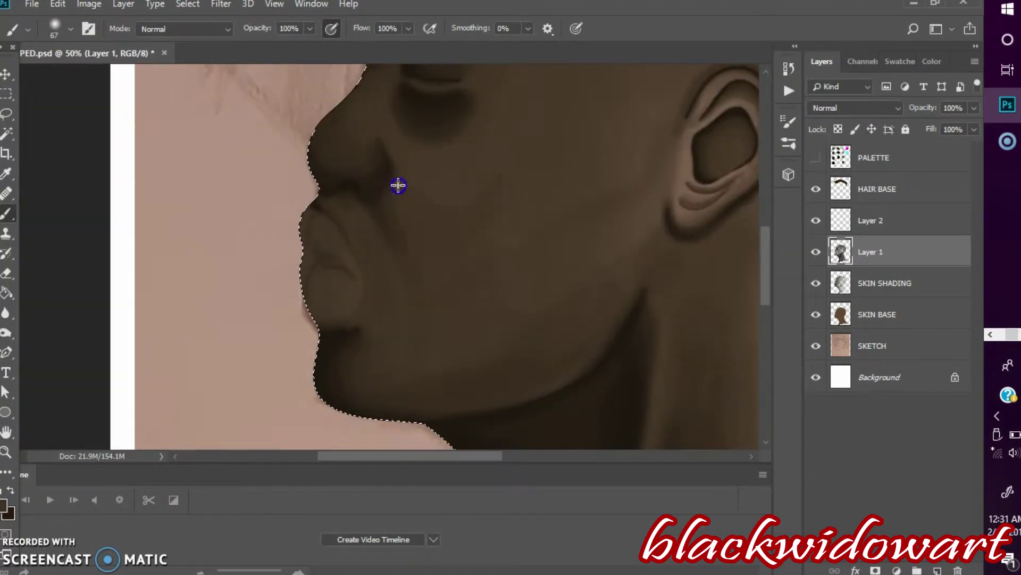
pyautogui.moveTo(408, 104); pyautogui.dragTo(394, 123)
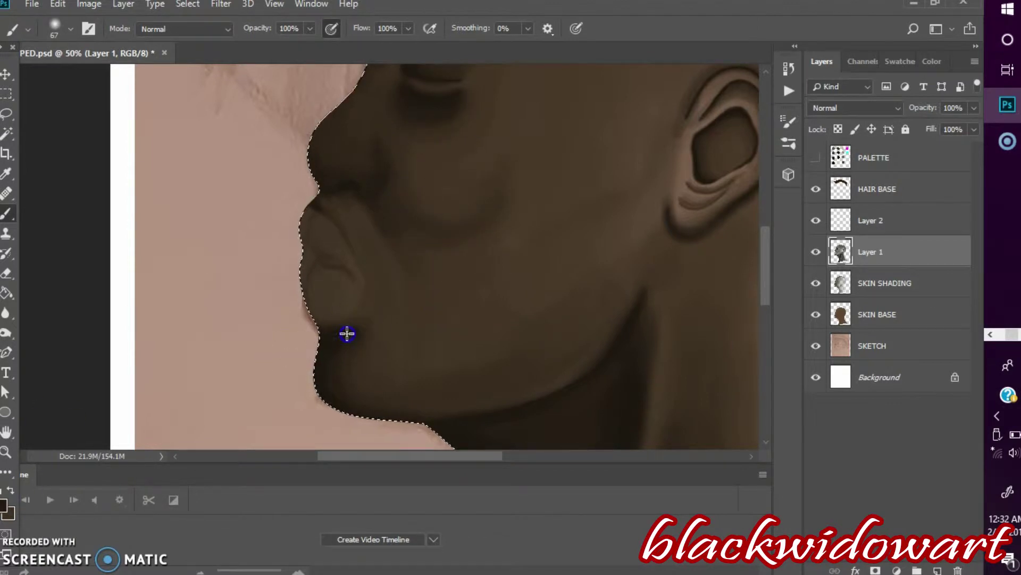
pyautogui.moveTo(326, 203); pyautogui.dragTo(384, 262)
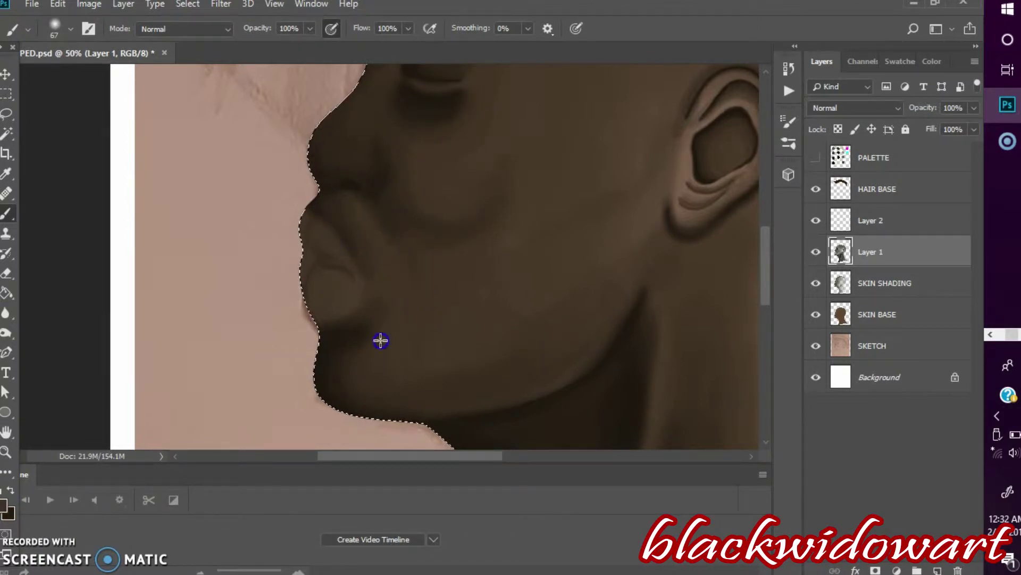
pyautogui.hotkey('ctrl', '-')
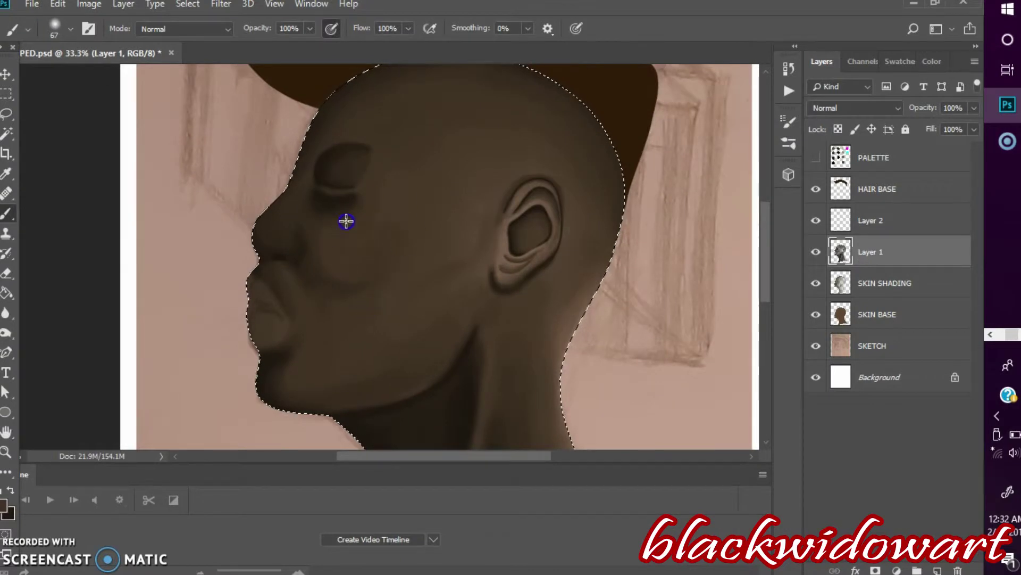
pyautogui.press(']')
pyautogui.press(']')
pyautogui.press(']')
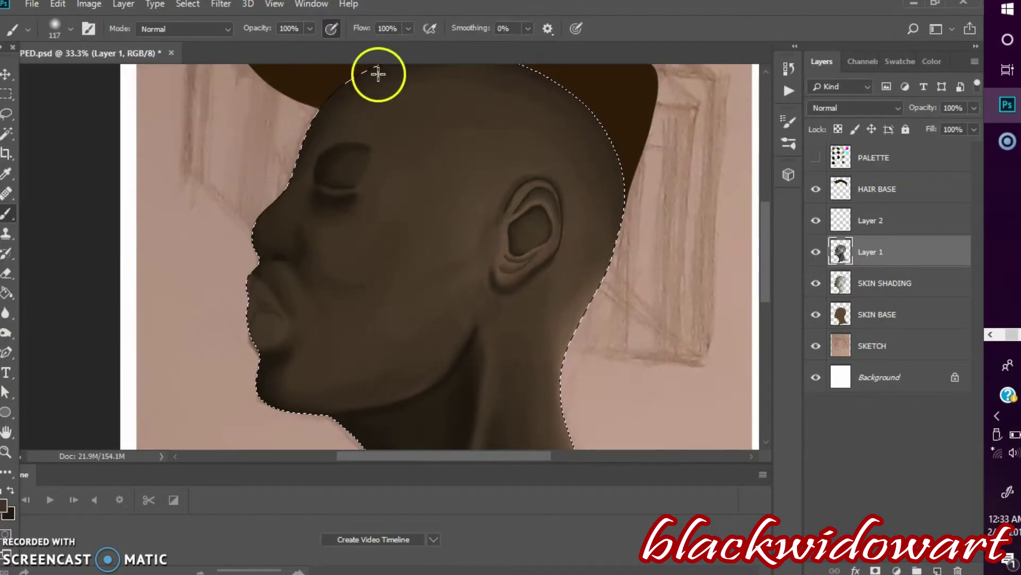
pyautogui.hotkey('ctrl', '-')
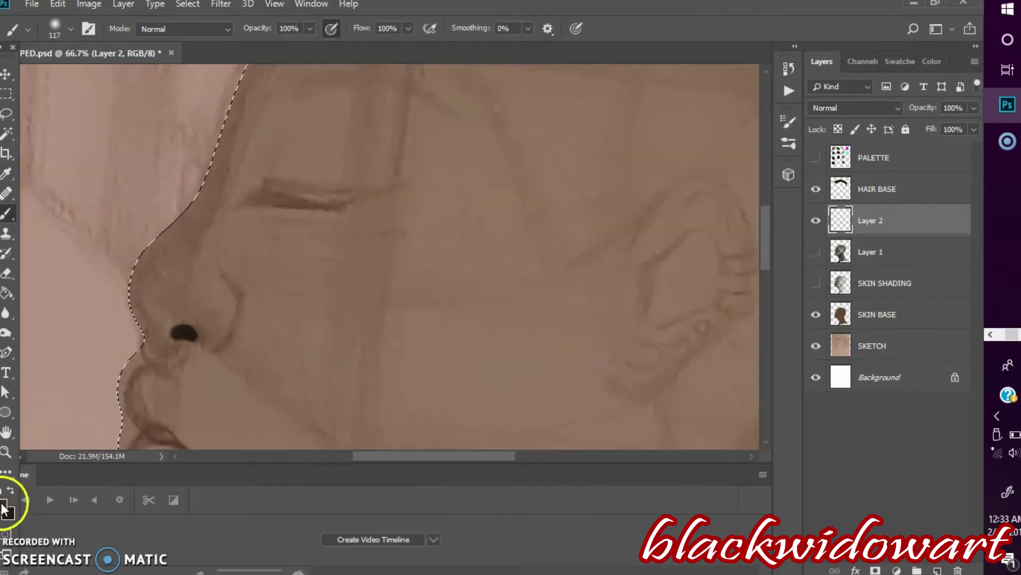
# Step: Paint the dark nostril beside the nose with a small hard brush
pyautogui.click(70, 29)
pyautogui.moveTo(307, 261); pyautogui.dragTo(429, 276)
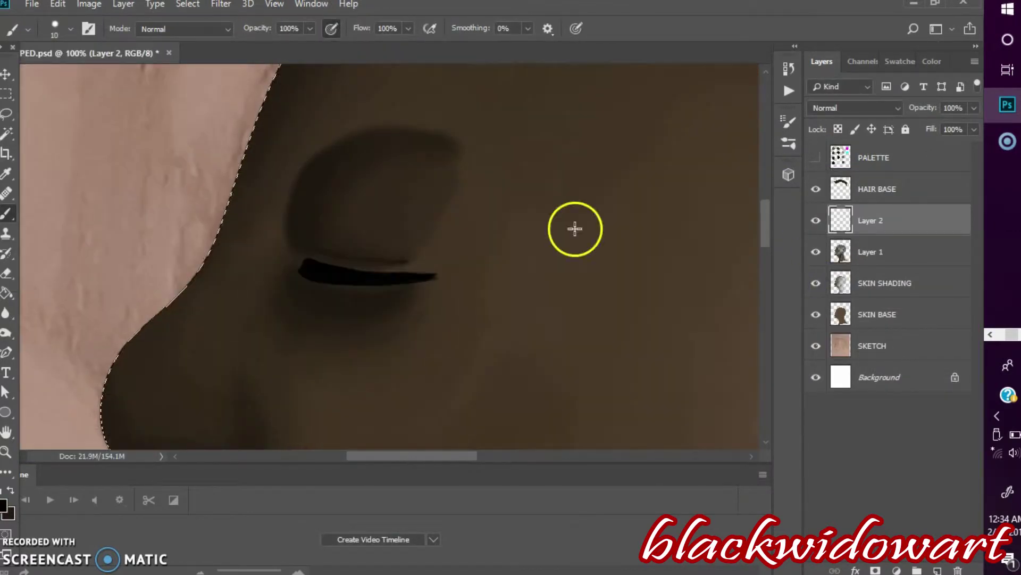
pyautogui.click(70, 29)
pyautogui.click(335, 274)
# Step: Paint fine lashes at the eye corner with a few-pixel brush, trimming them with the Eraser
pyautogui.click(70, 29)
pyautogui.moveTo(83, 78); pyautogui.dragTo(78, 80)
pyautogui.click(308, 257)
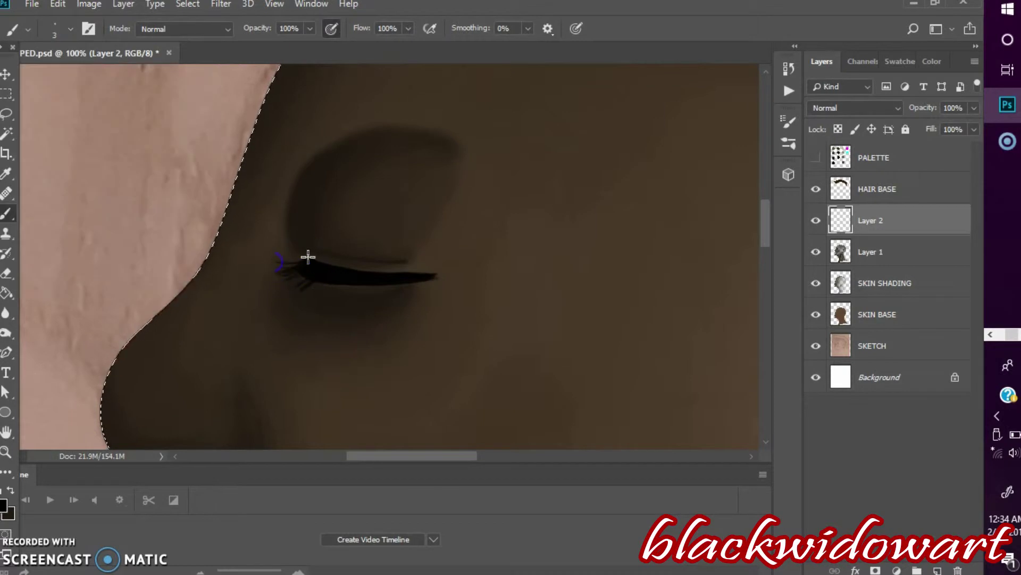
pyautogui.moveTo(315, 273); pyautogui.dragTo(338, 278)
pyautogui.press('e')
pyautogui.click(71, 29)
pyautogui.doubleClick(130, 245)
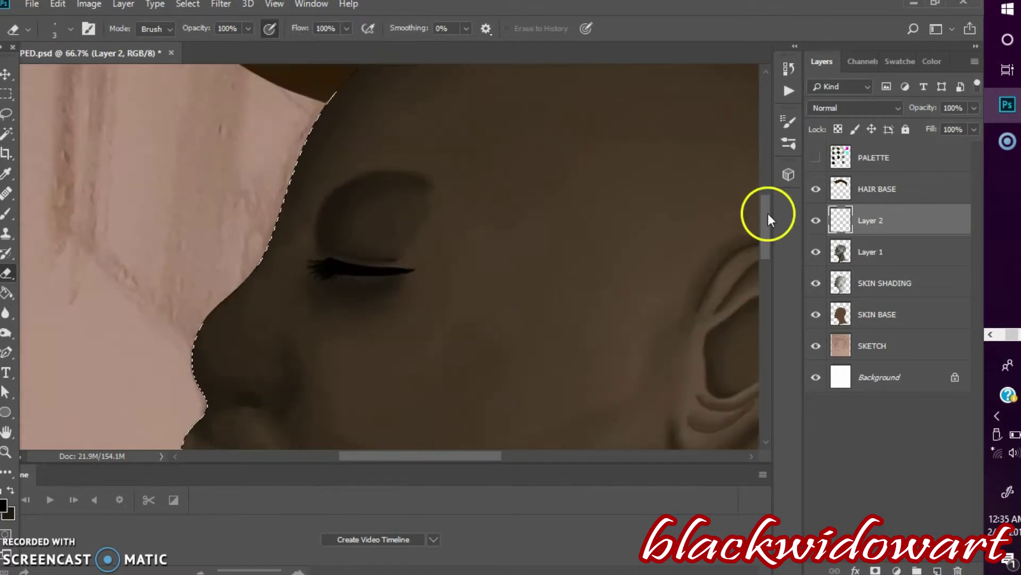
# Step: Hide Layer 1 and SKIN SHADING, then paint dark hair strokes along the eyebrow
pyautogui.click(815, 252)
pyautogui.click(816, 283)
pyautogui.press('b')
pyautogui.moveTo(324, 253); pyautogui.dragTo(524, 228)
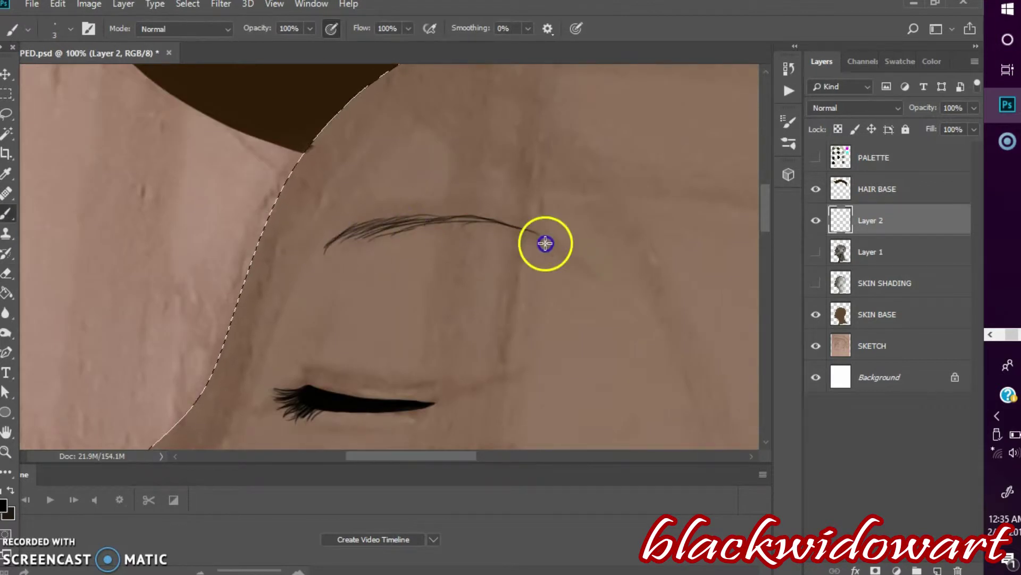
pyautogui.moveTo(397, 205)
pyautogui.mouseDown()
pyautogui.moveTo(479, 207)
pyautogui.moveTo(538, 231)
pyautogui.mouseUp()
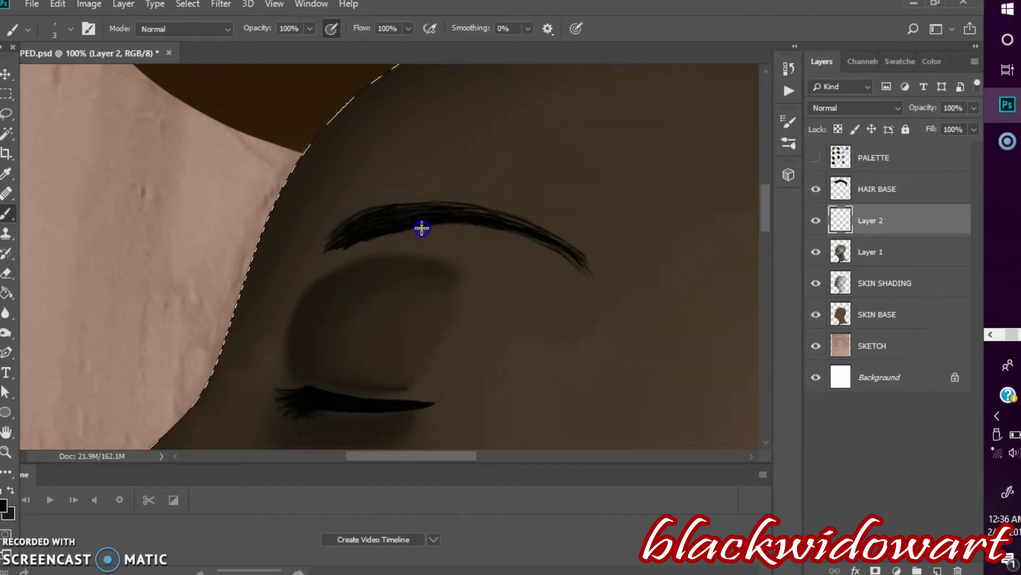
# Step: Zoom in on the nostril and thicken and extend its dark arc
pyautogui.click(274, 4)
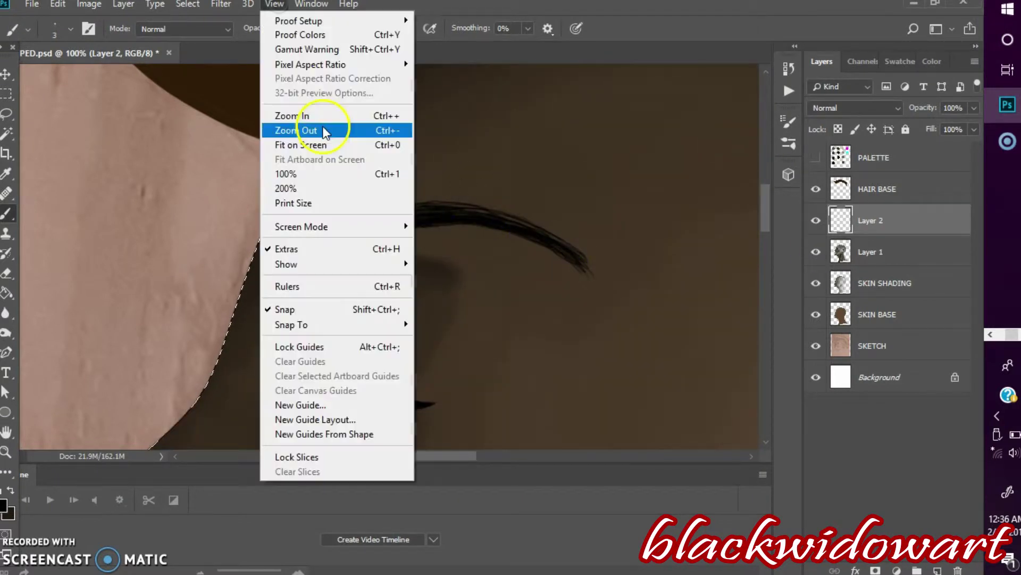
pyautogui.click(319, 130)
pyautogui.hotkey('ctrl', '+')
pyautogui.hotkey('ctrl', '+')
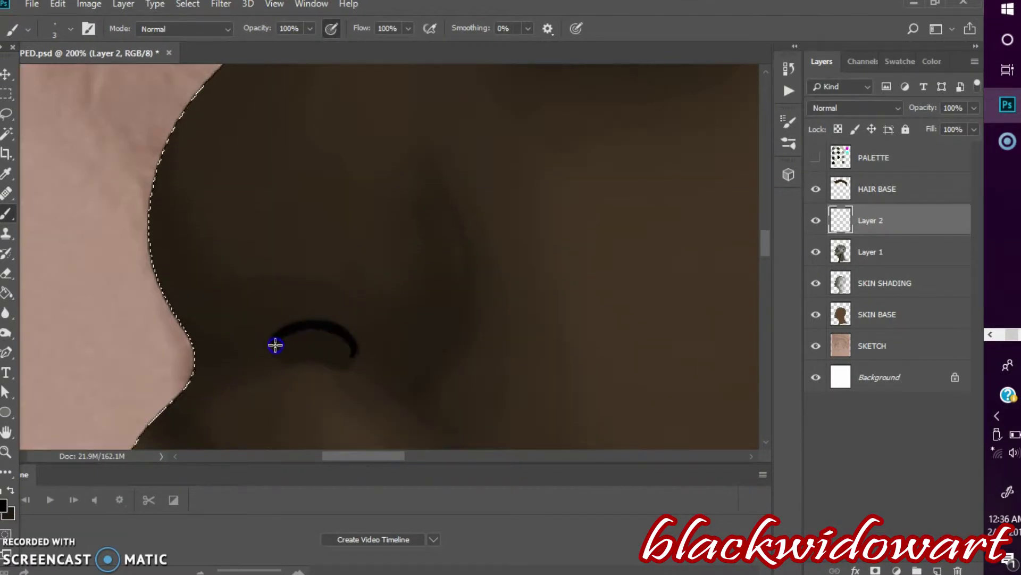
pyautogui.click(27, 28)
pyautogui.click(165, 171)
pyautogui.moveTo(275, 350)
pyautogui.mouseDown()
pyautogui.moveTo(339, 337)
pyautogui.moveTo(299, 340)
pyautogui.mouseUp()
pyautogui.click(27, 29)
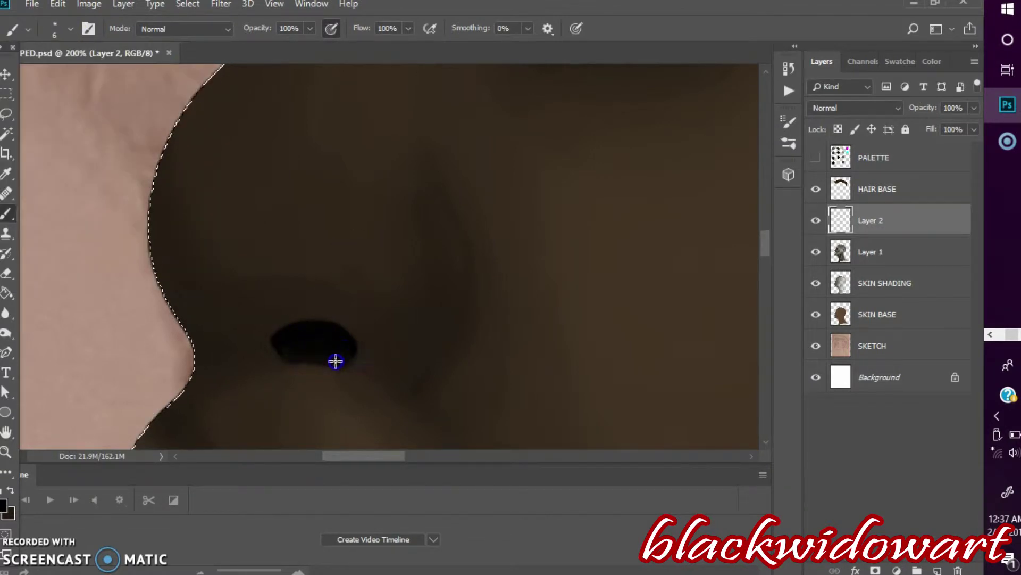
# Step: Trim the nostril shape with the Eraser
pyautogui.press('e')
pyautogui.hotkey('ctrl', '-')
pyautogui.hotkey('ctrl', '-')
pyautogui.click(27, 28)
pyautogui.press('Return')
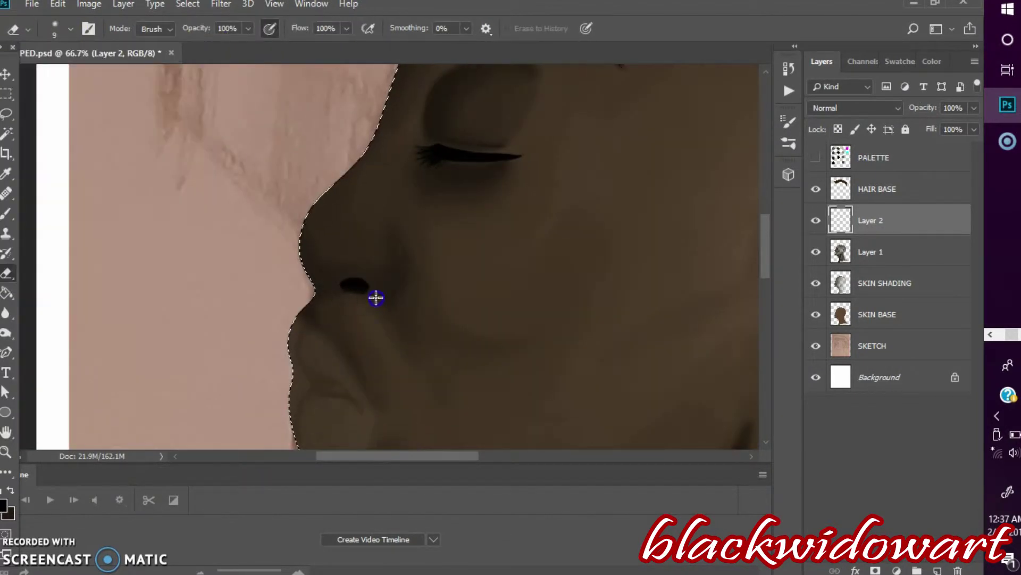
pyautogui.scroll(-5, 379, 282)
pyautogui.moveTo(815, 252); pyautogui.dragTo(816, 314)
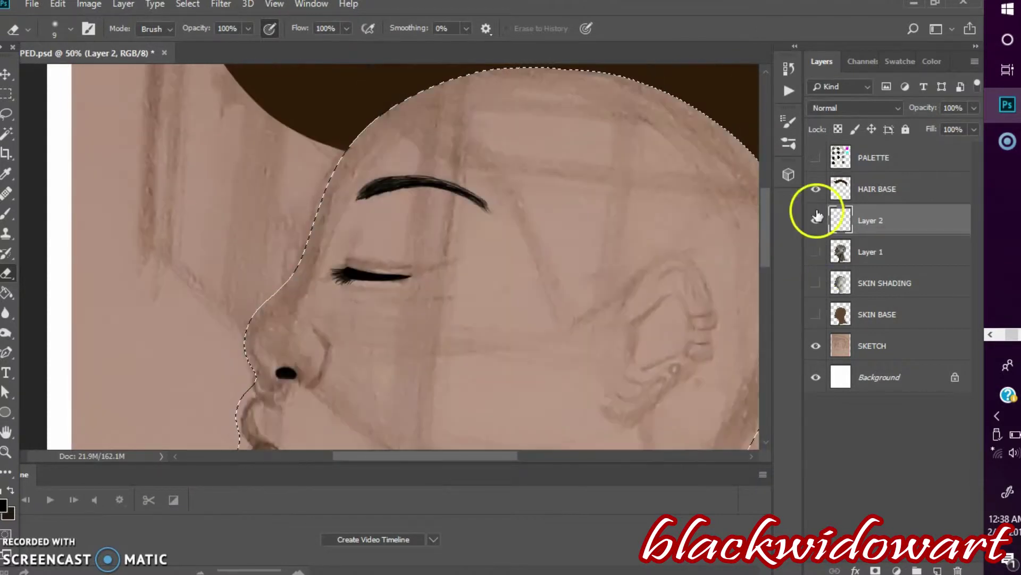
# Step: Add a new layer for neon outlines with cyan as the painting colour
pyautogui.click(274, 4)
pyautogui.click(341, 144)
pyautogui.press('i')
pyautogui.click(472, 170)
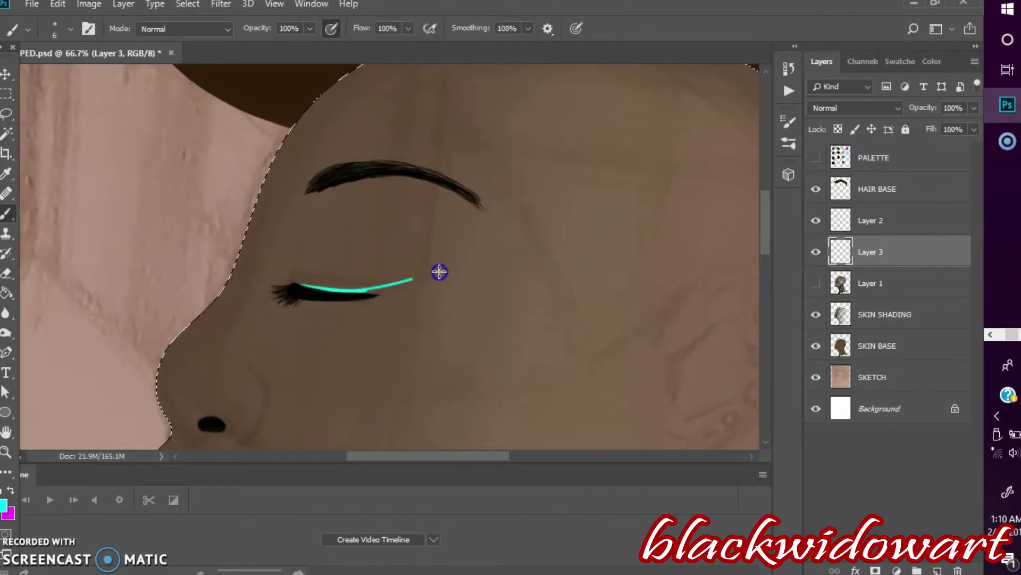
# Step: Turn off stroke smoothing and start a magenta line at the lash corner of the eyelid
pyautogui.hotkey('alt', '0')
pyautogui.click(395, 289)
pyautogui.press('x')
pyautogui.click(309, 288)
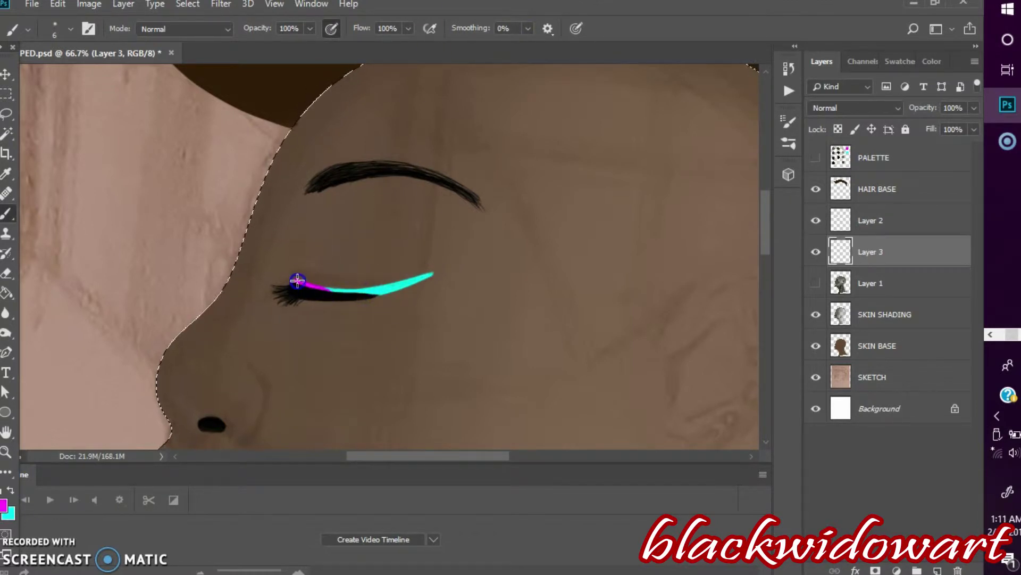
pyautogui.moveTo(766, 229); pyautogui.dragTo(772, 279)
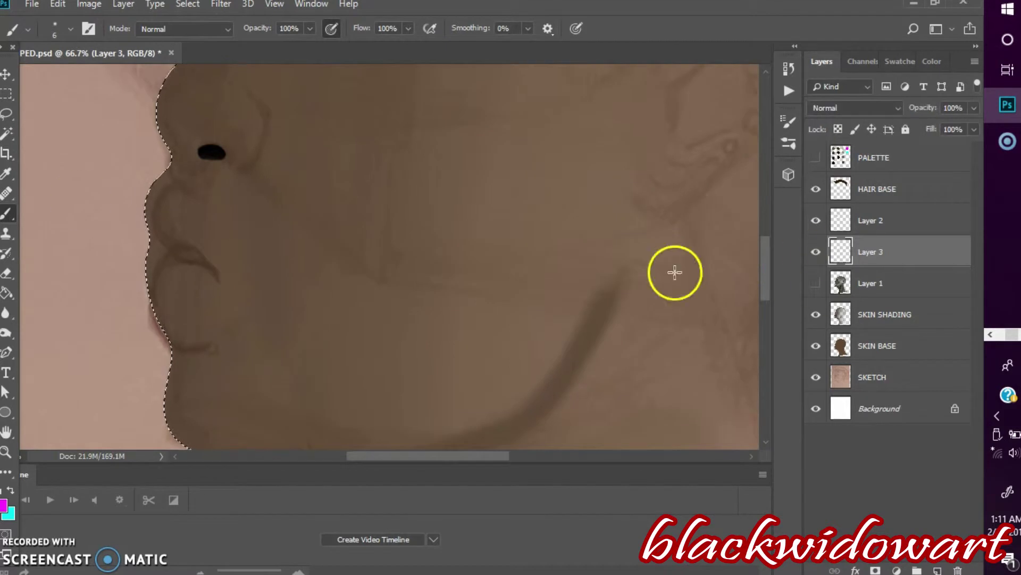
# Step: Show Layer 1 shading again and return to the neon outline layer
pyautogui.click(815, 283)
pyautogui.click(7, 274)
pyautogui.keyDown('ctrl'); pyautogui.click(141, 216); pyautogui.keyUp('ctrl')
pyautogui.click(819, 250)
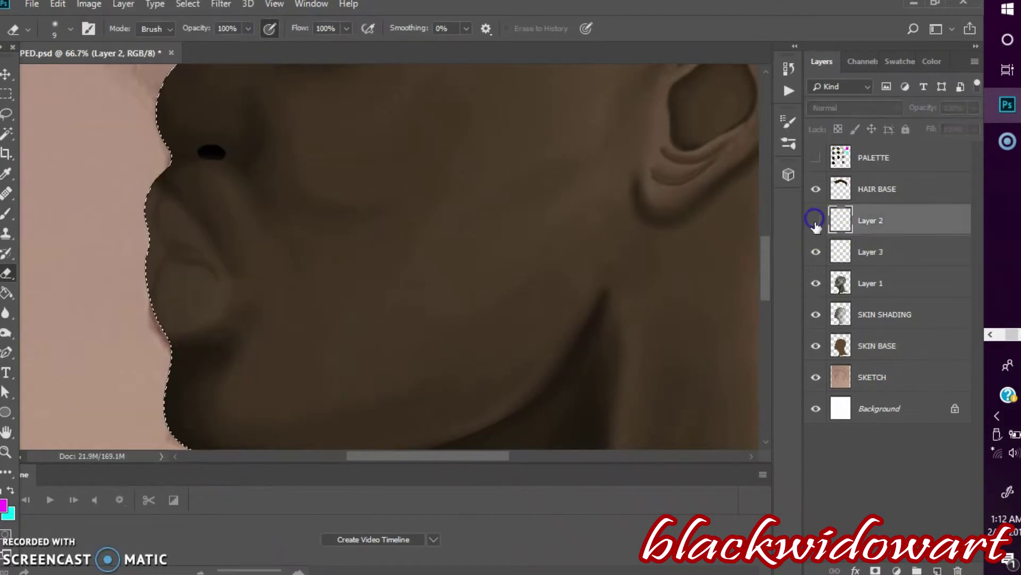
# Step: Draw a cyan line along the upper lip, then add a magenta layer for the lower lip
pyautogui.hotkey('ctrl', '1')
pyautogui.press('b')
pyautogui.press('x')
pyautogui.moveTo(191, 250); pyautogui.dragTo(250, 262)
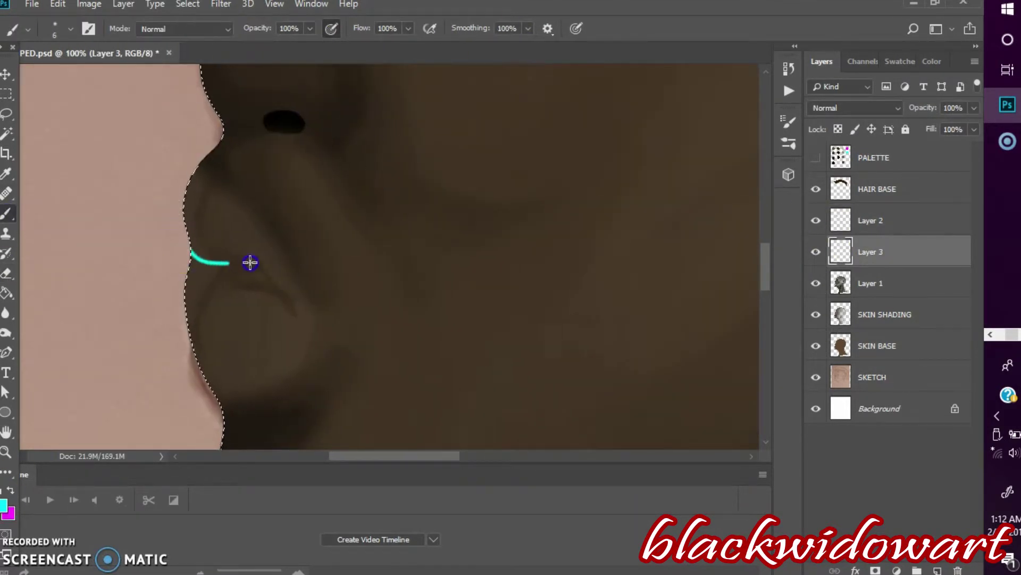
pyautogui.hotkey('ctrl', 'shift', 'alt', 'n')
pyautogui.press('x')
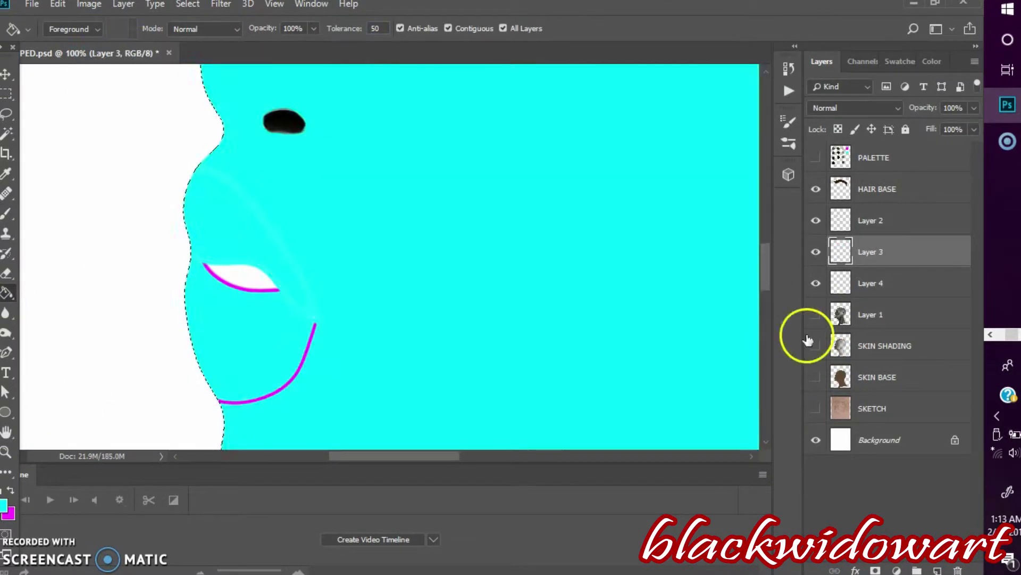
# Step: Fill the upper lip with cyan and the lower lip with magenta, showing SKIN BASE
pyautogui.click(816, 377)
pyautogui.click(250, 213)
pyautogui.click(873, 283)
pyautogui.press('x')
pyautogui.click(279, 356)
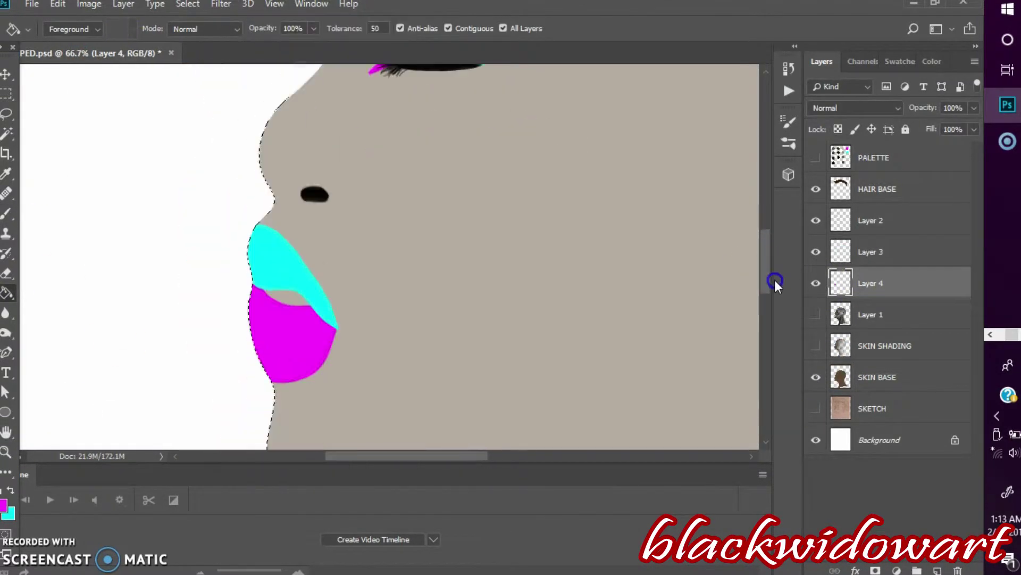
# Step: Zoom in on the lips and move to the upper lip's layer with cyan
pyautogui.click(275, 4)
pyautogui.click(311, 114)
pyautogui.press('b')
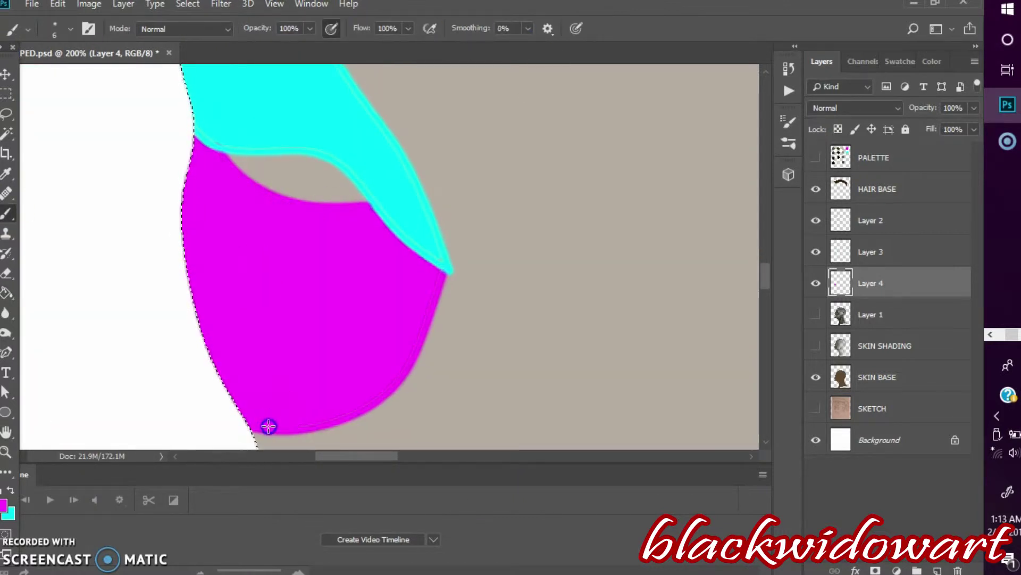
pyautogui.hotkey('alt', ']')
pyautogui.press('x')
pyautogui.scroll(3, 279, 252)
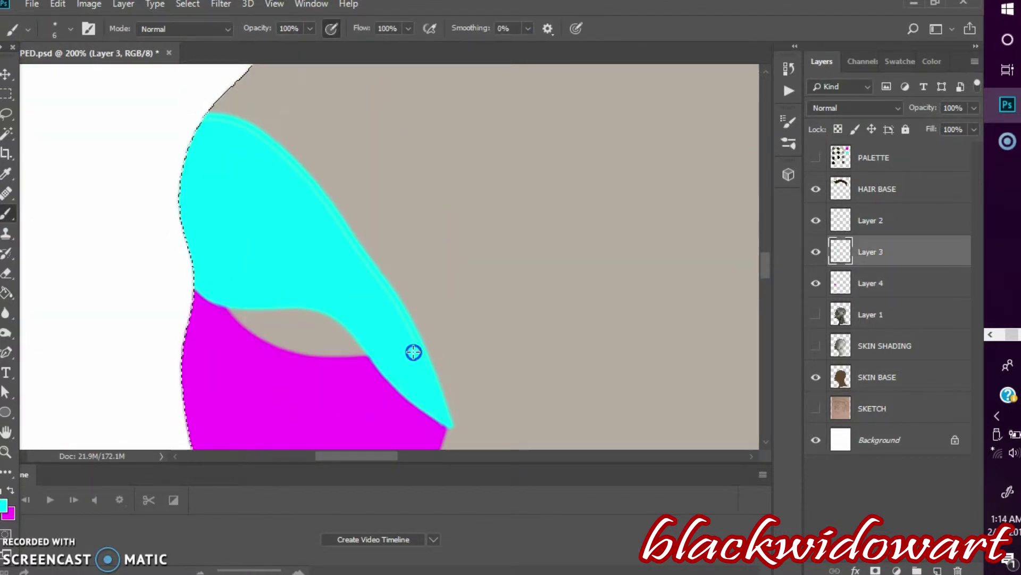
pyautogui.hotkey('ctrl', '-')
pyautogui.hotkey('ctrl', '-')
pyautogui.moveTo(816, 314); pyautogui.dragTo(816, 345)
# Step: Select the upper lip shape and shade its edges with a darker teal
pyautogui.press('m')
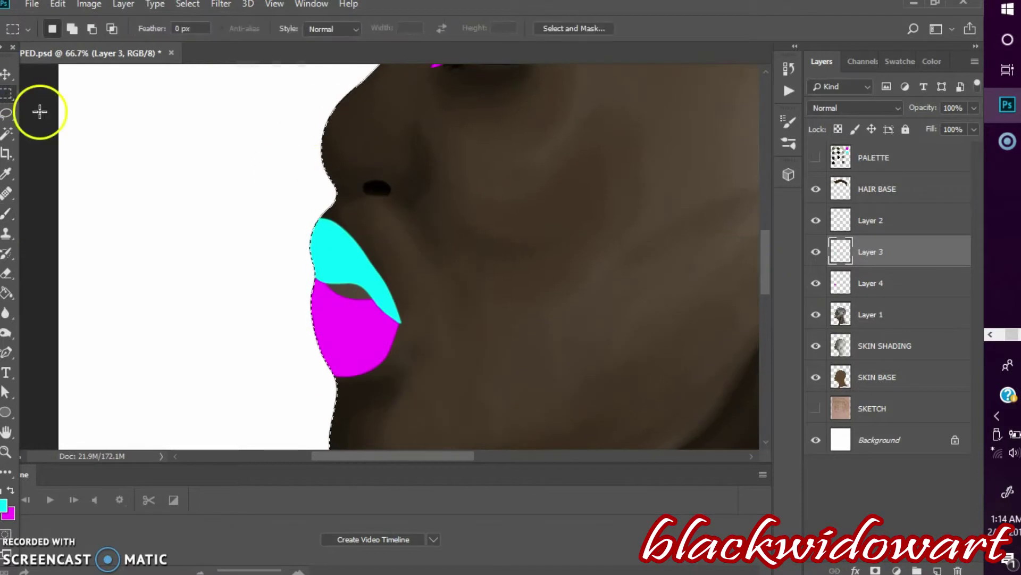
pyautogui.click(275, 4)
pyautogui.click(308, 110)
pyautogui.click(4, 504)
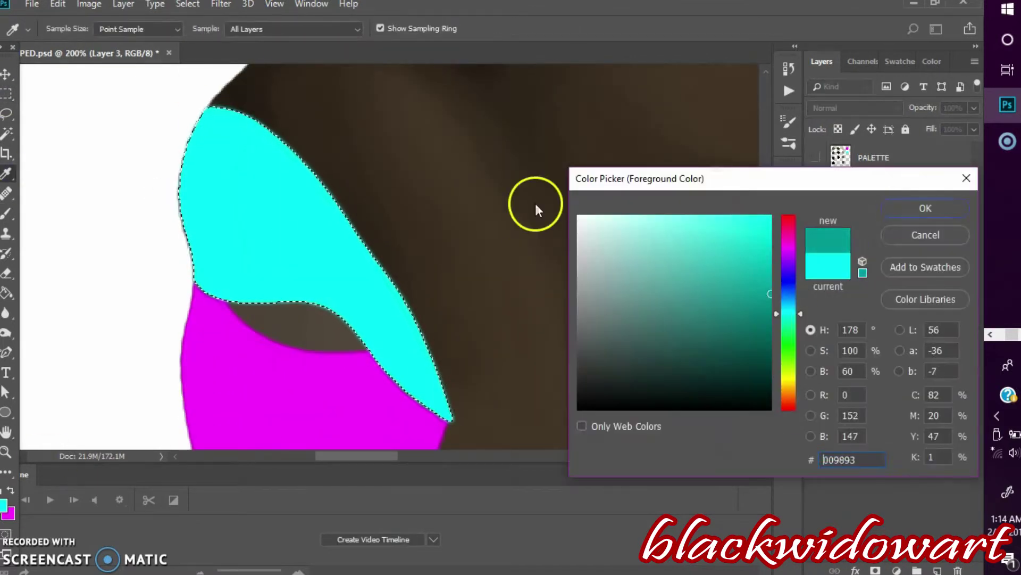
pyautogui.click(923, 208)
pyautogui.press('b')
pyautogui.moveTo(215, 259)
pyautogui.mouseDown()
pyautogui.moveTo(319, 358)
pyautogui.moveTo(155, 262)
pyautogui.moveTo(199, 218)
pyautogui.moveTo(191, 299)
pyautogui.mouseUp()
# Step: Add even darker teal shading to the upper lip, undoing the last stroke
pyautogui.hotkey('ctrl', '-')
pyautogui.click(5, 504)
pyautogui.click(924, 205)
pyautogui.click(71, 29)
pyautogui.moveTo(102, 79); pyautogui.dragTo(90, 80)
pyautogui.press('Return')
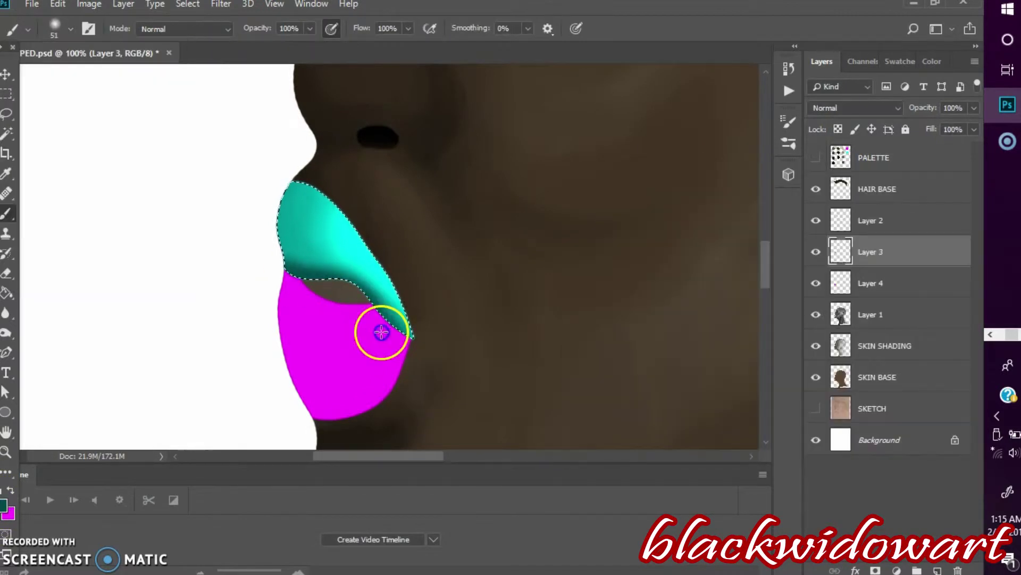
pyautogui.click(57, 4)
pyautogui.click(101, 50)
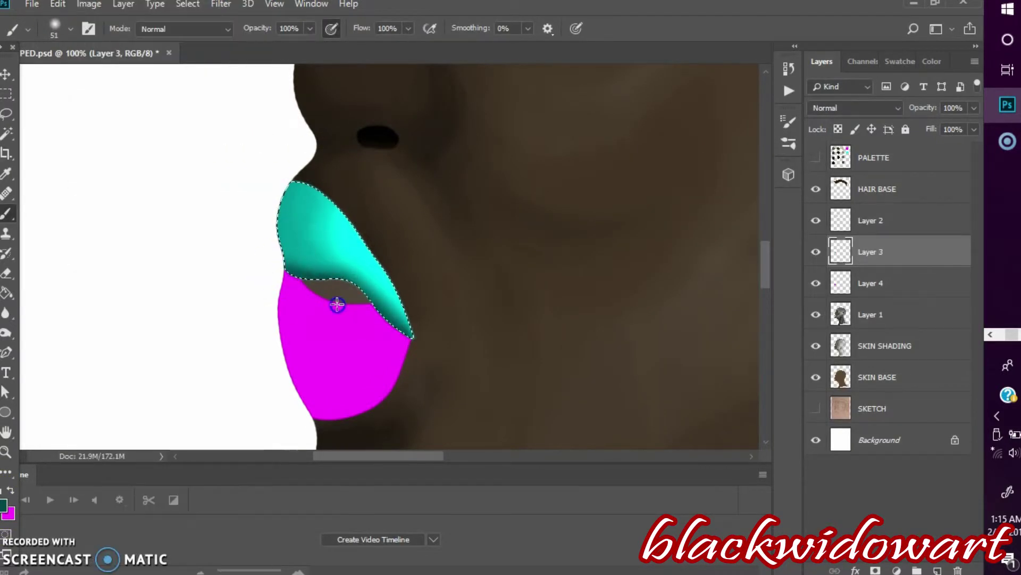
# Step: Deselect the upper lip and shrink the brush for fine detail
pyautogui.hotkey('ctrl', 'd')
pyautogui.press('m')
pyautogui.hotkey('ctrl', '+')
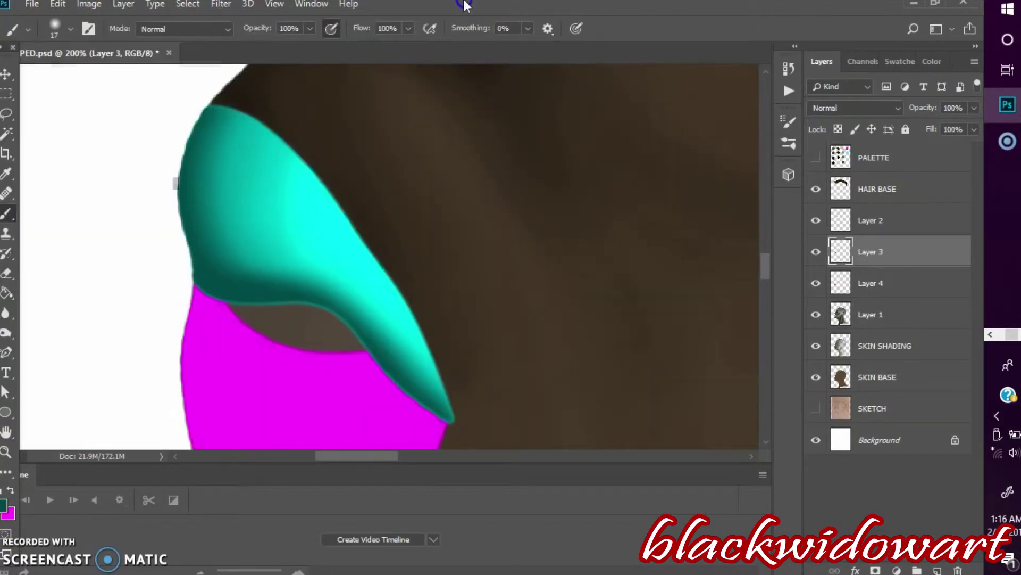
pyautogui.click(70, 29)
pyautogui.moveTo(85, 80); pyautogui.dragTo(69, 80)
pyautogui.press('Return')
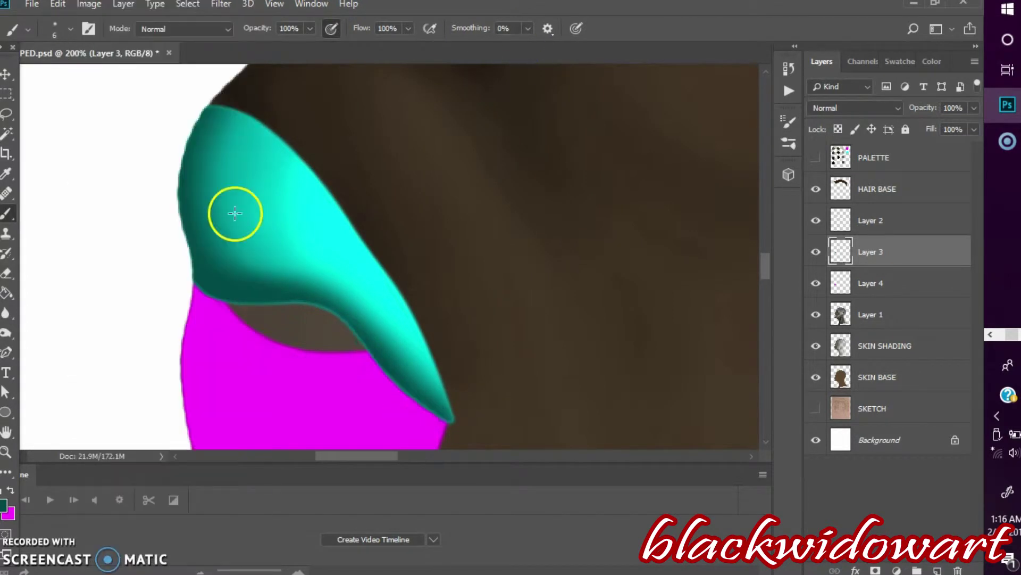
pyautogui.hotkey('ctrl', '-')
pyautogui.hotkey('alt', '[')
# Step: Shade the lower lip with magenta and darker purple, then add a new layer
pyautogui.click(7, 173)
pyautogui.click(3, 504)
pyautogui.click(934, 209)
pyautogui.press('b')
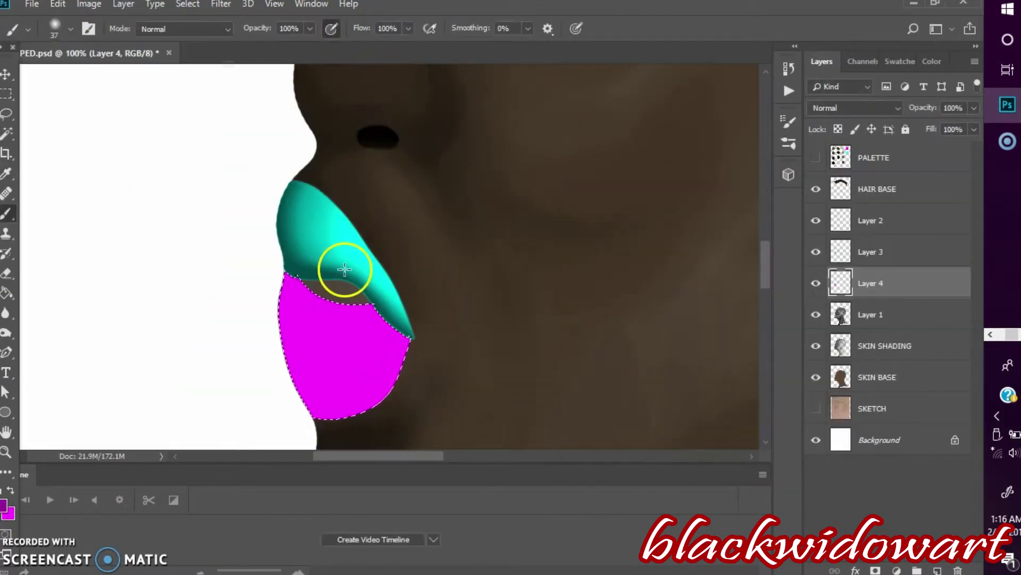
pyautogui.rightClick(278, 290)
pyautogui.moveTo(373, 314); pyautogui.dragTo(278, 290)
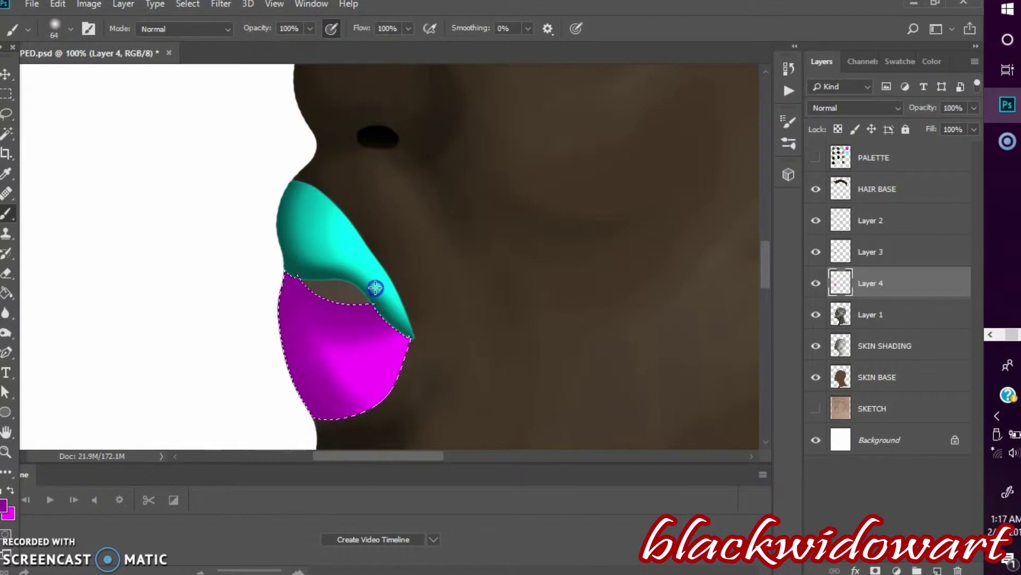
pyautogui.click(3, 504)
pyautogui.press('Return')
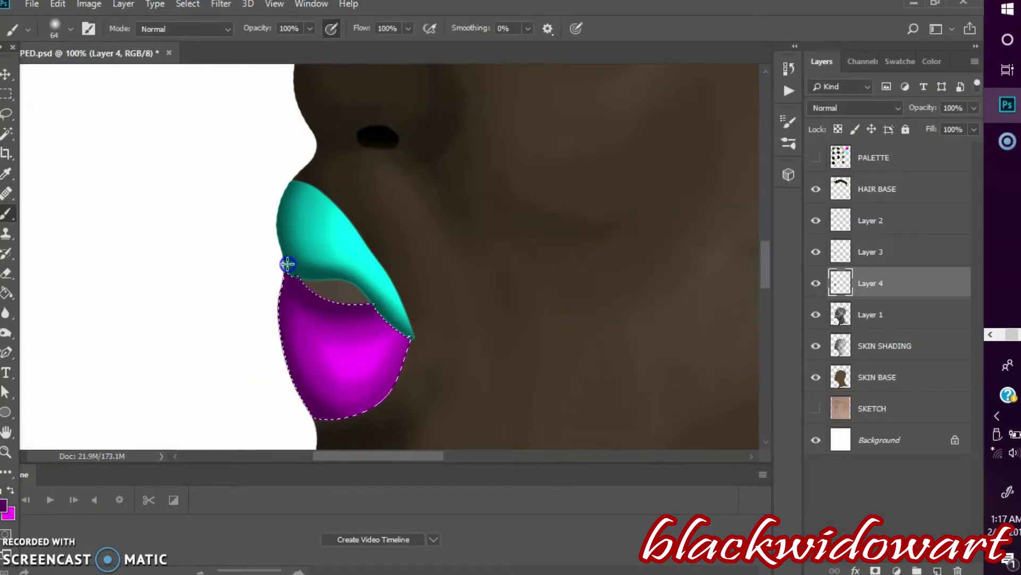
pyautogui.hotkey('ctrl', 'shift', 'n')
# Step: Sample white, lasso the gap between the lips and zoom in on the mouth
pyautogui.click(274, 4)
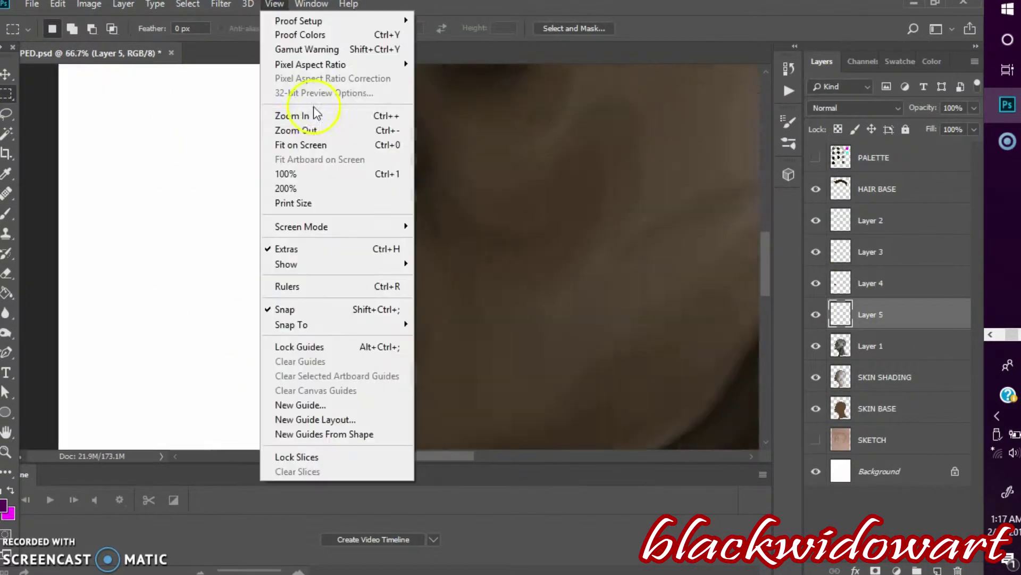
pyautogui.press('i')
pyautogui.click(4, 505)
pyautogui.click(920, 208)
pyautogui.press('l')
pyautogui.moveTo(319, 218); pyautogui.dragTo(361, 219)
pyautogui.click(275, 4)
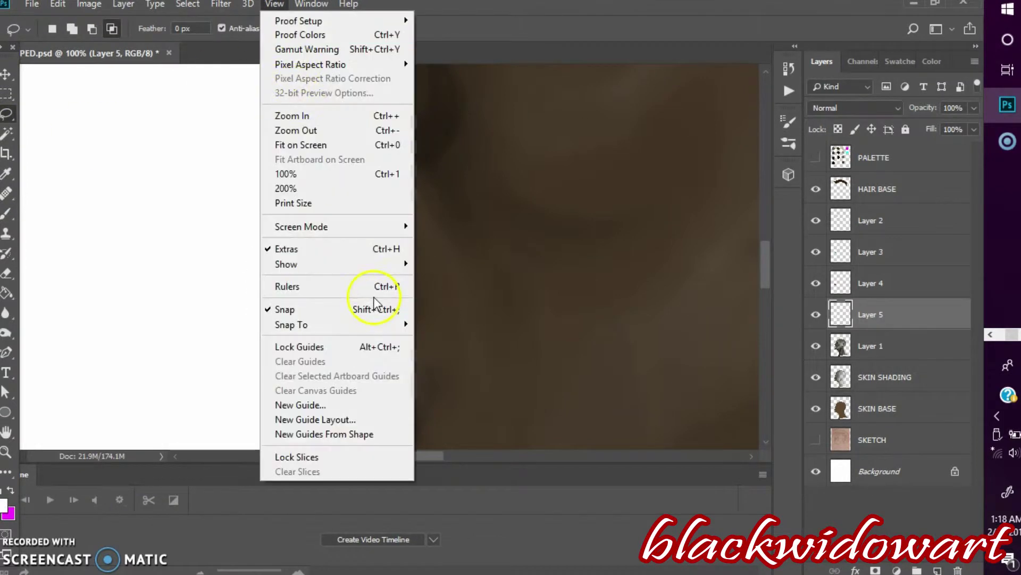
pyautogui.click(295, 111)
# Step: Paint beige teeth inside the lip gap on a new layer
pyautogui.hotkey('ctrl', 'alt', 'shift', 'n')
pyautogui.press('i')
pyautogui.click(4, 505)
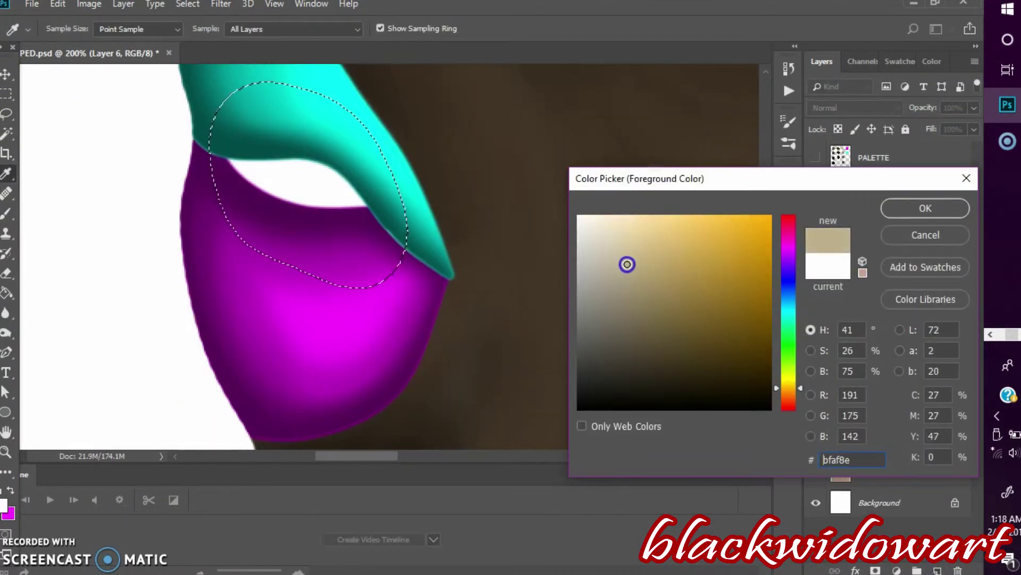
pyautogui.click(925, 208)
pyautogui.press('b')
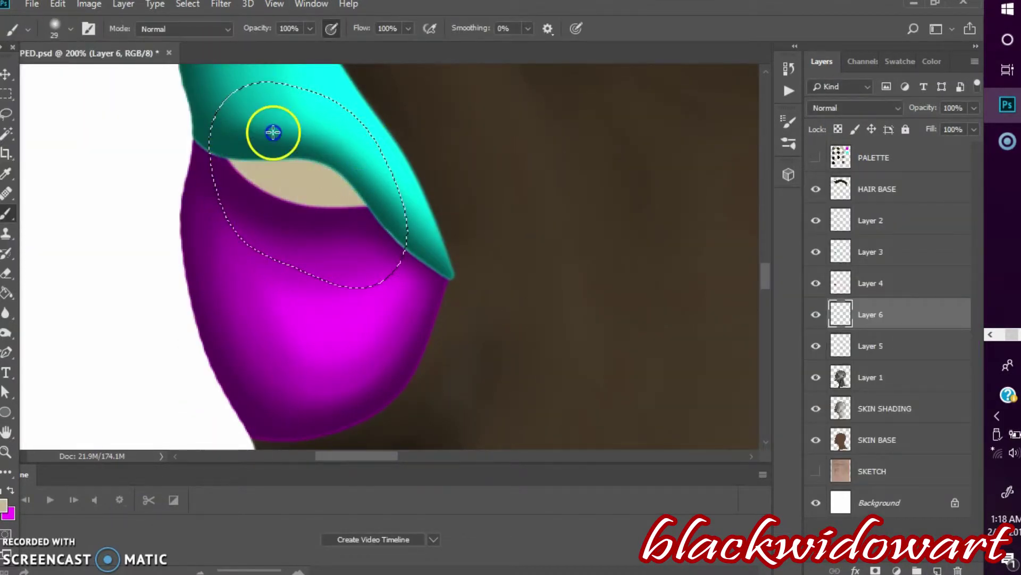
pyautogui.moveTo(309, 175); pyautogui.dragTo(369, 219)
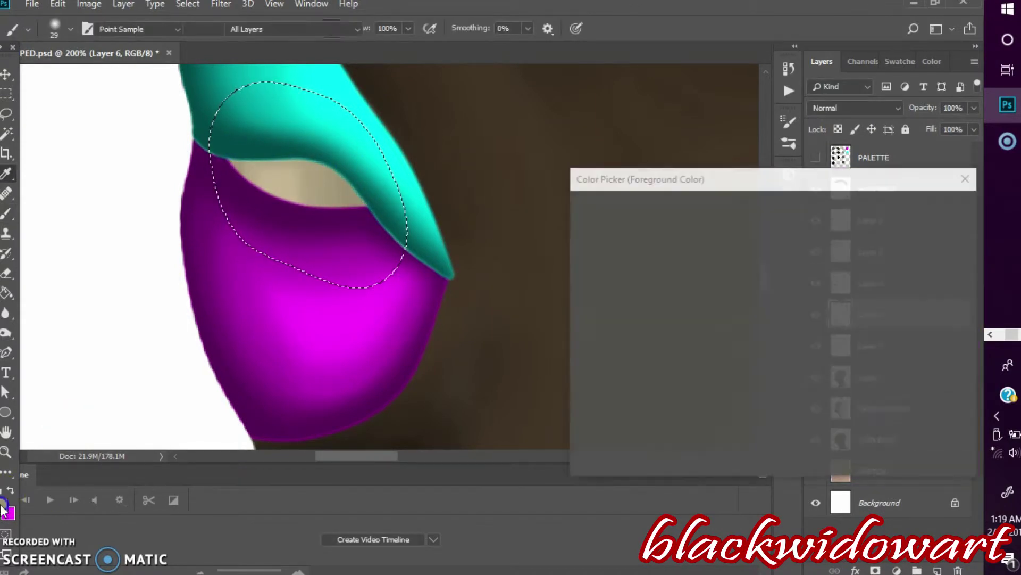
# Step: Draw thin dividing lines between the teeth on a new layer, undoing stray strokes
pyautogui.hotkey('ctrl', 'shift', 'alt', 'n')
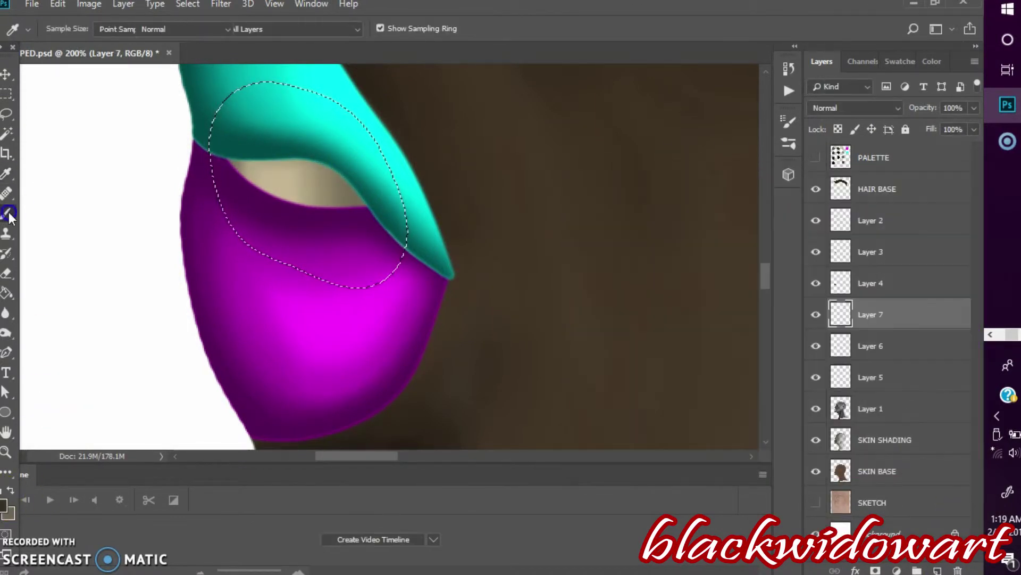
pyautogui.press('[')
pyautogui.press('[')
pyautogui.press('[')
pyautogui.click(58, 4)
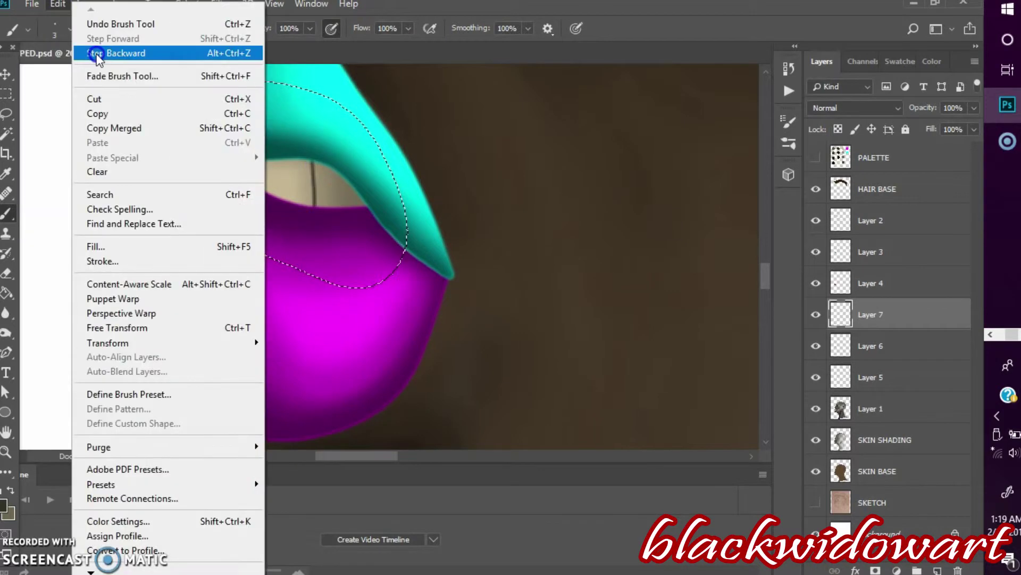
pyautogui.click(133, 50)
pyautogui.moveTo(254, 160); pyautogui.dragTo(254, 183)
pyautogui.click(70, 29)
pyautogui.moveTo(80, 72); pyautogui.dragTo(89, 77)
pyautogui.click(58, 3)
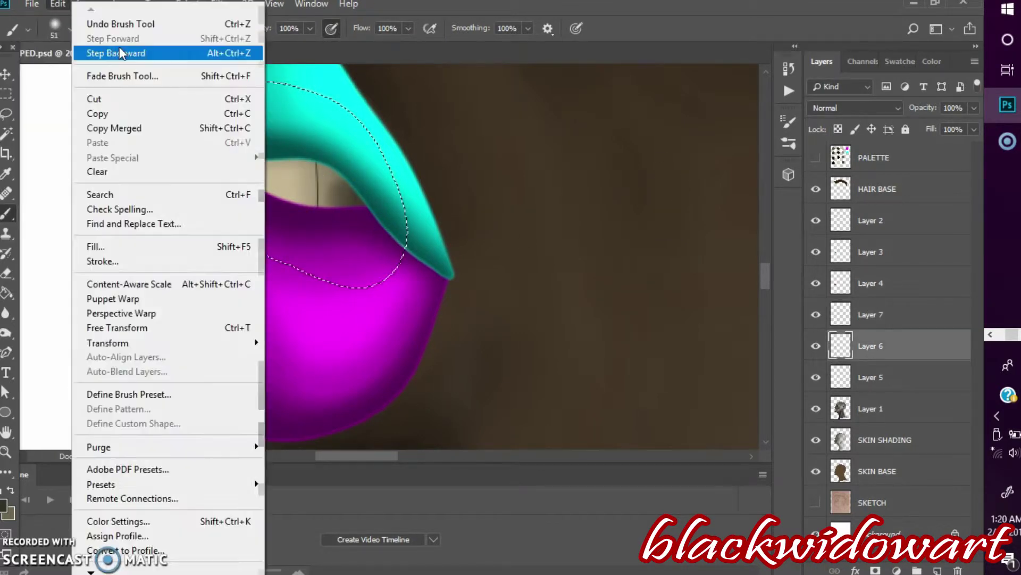
pyautogui.click(106, 48)
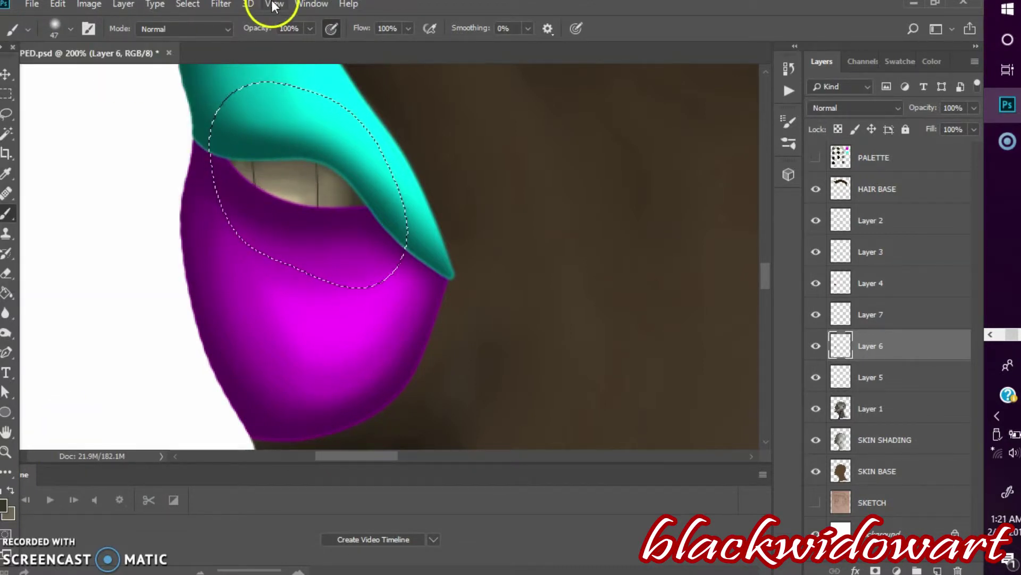
# Step: Check the teeth at different zoom levels and show the colour PALETTE layer
pyautogui.hotkey('ctrl', '-')
pyautogui.hotkey('ctrl', '+')
pyautogui.hotkey('ctrl', '+')
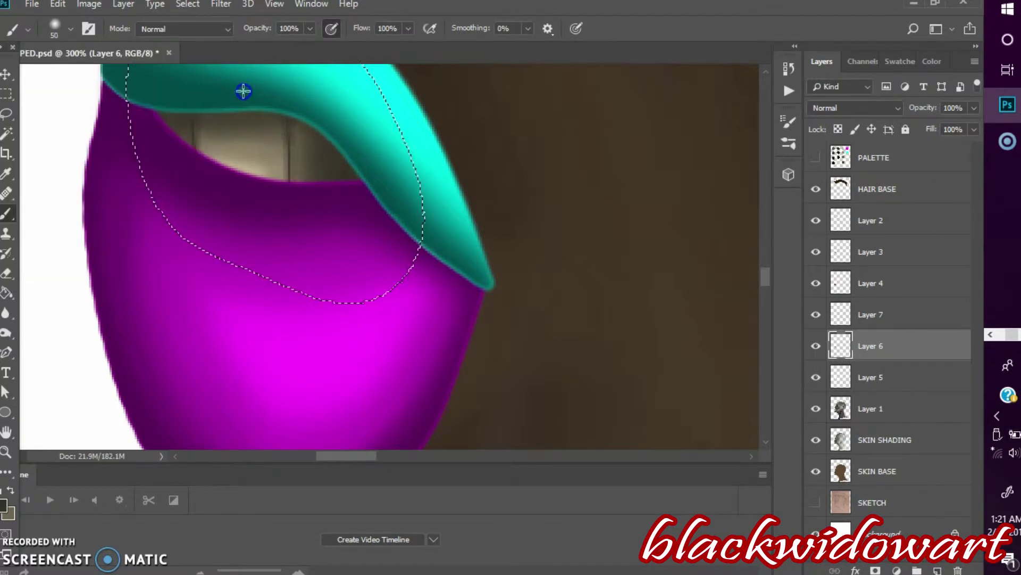
pyautogui.hotkey('ctrl', '-')
pyautogui.click(274, 5)
pyautogui.click(342, 130)
# Step: Hide the colour PALETTE layer and touch up the skin near the nostril with a small brush
pyautogui.press('i')
pyautogui.click(815, 156)
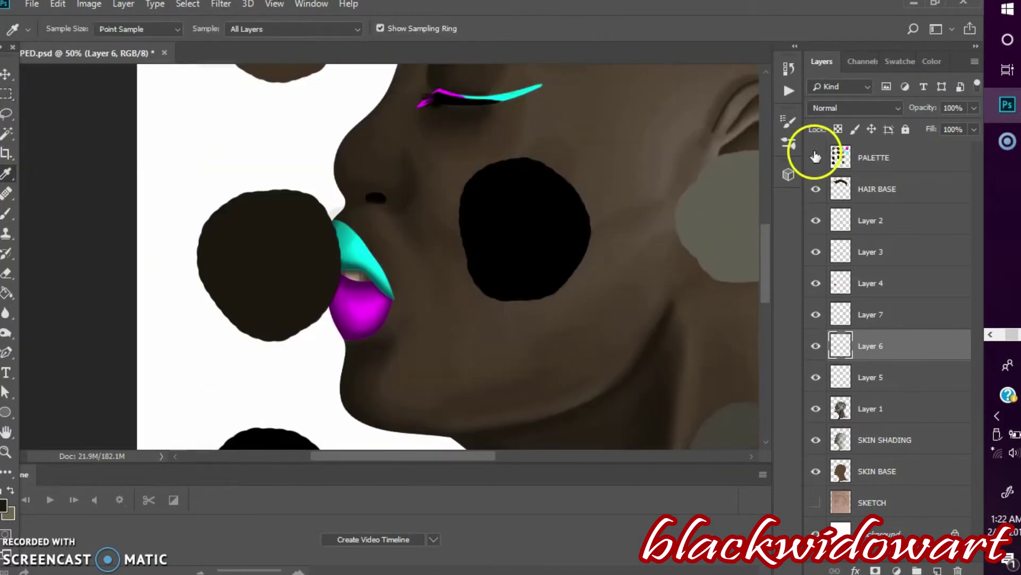
pyautogui.click(870, 408)
pyautogui.press('b')
pyautogui.hotkey('ctrl', '+')
pyautogui.click(69, 28)
pyautogui.press('Escape')
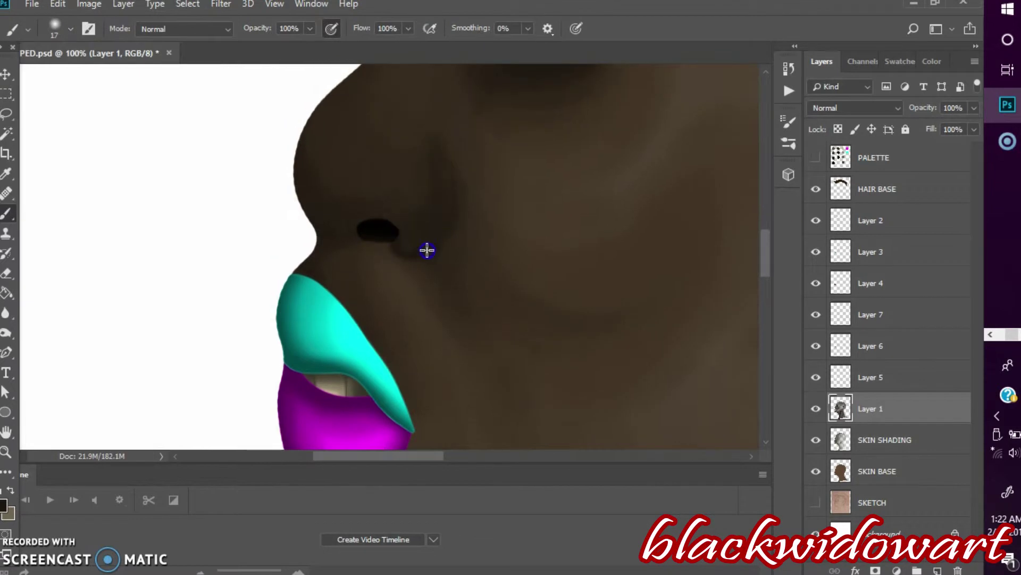
pyautogui.press('[')
pyautogui.click(403, 248)
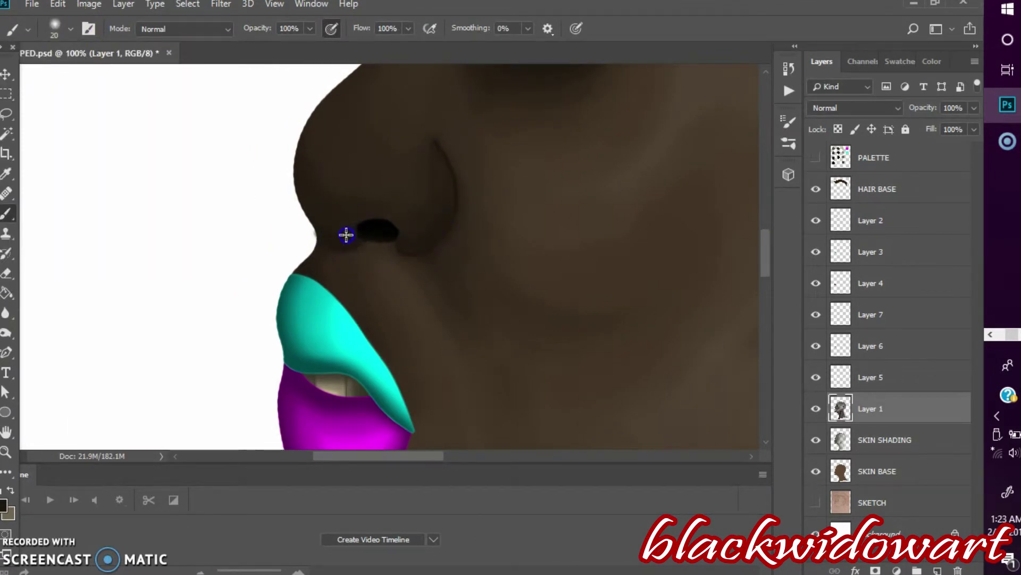
# Step: Enlarge the brush, zoom out to the whole figure, and load the SKIN BASE selection
pyautogui.click(69, 29)
pyautogui.press('Escape')
pyautogui.click(69, 29)
pyautogui.moveTo(48, 51); pyautogui.dragTo(144, 64)
pyautogui.press('Escape')
pyautogui.click(275, 4)
pyautogui.click(283, 18)
pyautogui.click(584, 237)
# Step: Inside the skin selection, add a Hard Light layer and set the foreground to magenta ff5df5
pyautogui.click(865, 399)
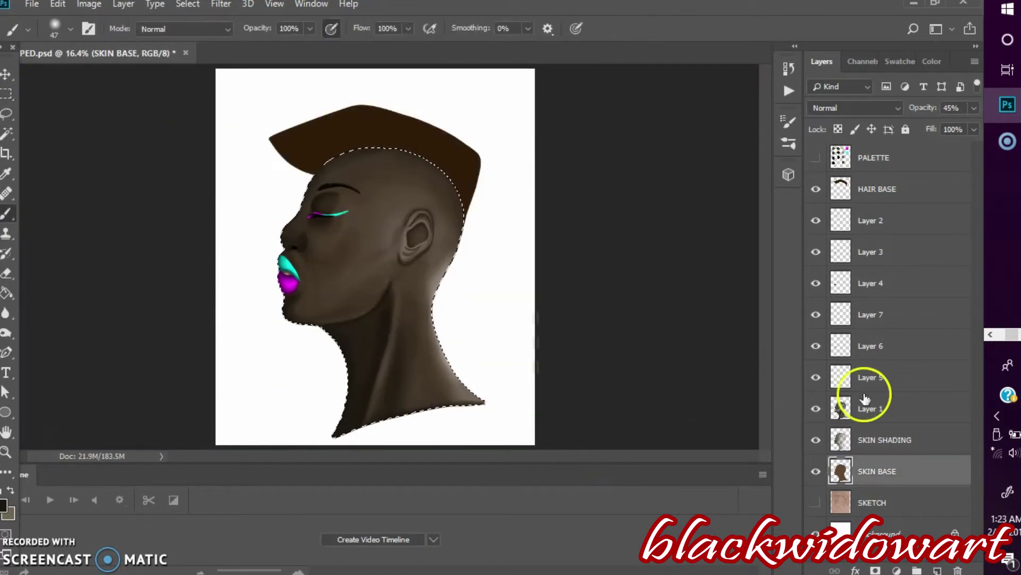
pyautogui.hotkey('ctrl', 'shift', 'n')
pyautogui.press('Return')
pyautogui.click(4, 505)
pyautogui.click(290, 277)
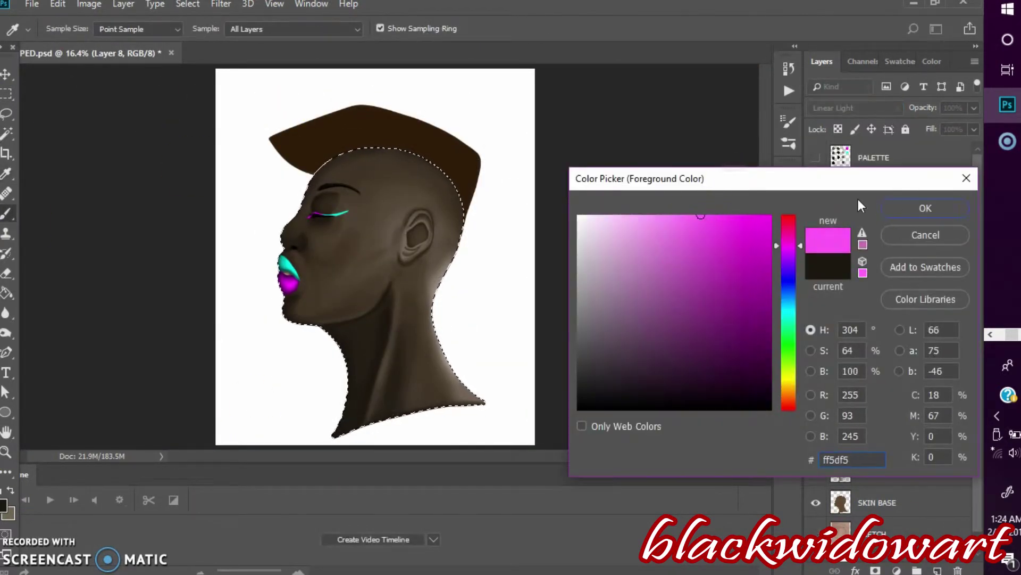
pyautogui.click(926, 208)
# Step: Paint a soft magenta stroke along the side of the head, then undo part of it
pyautogui.rightClick(383, 224)
pyautogui.press('Escape')
pyautogui.moveTo(396, 201); pyautogui.dragTo(373, 232)
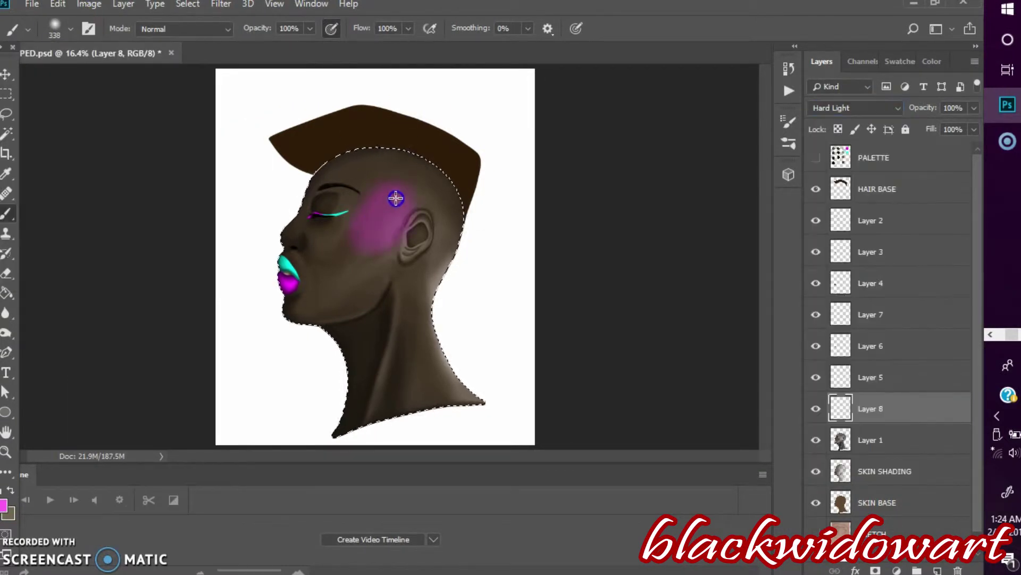
pyautogui.click(58, 4)
pyautogui.click(133, 63)
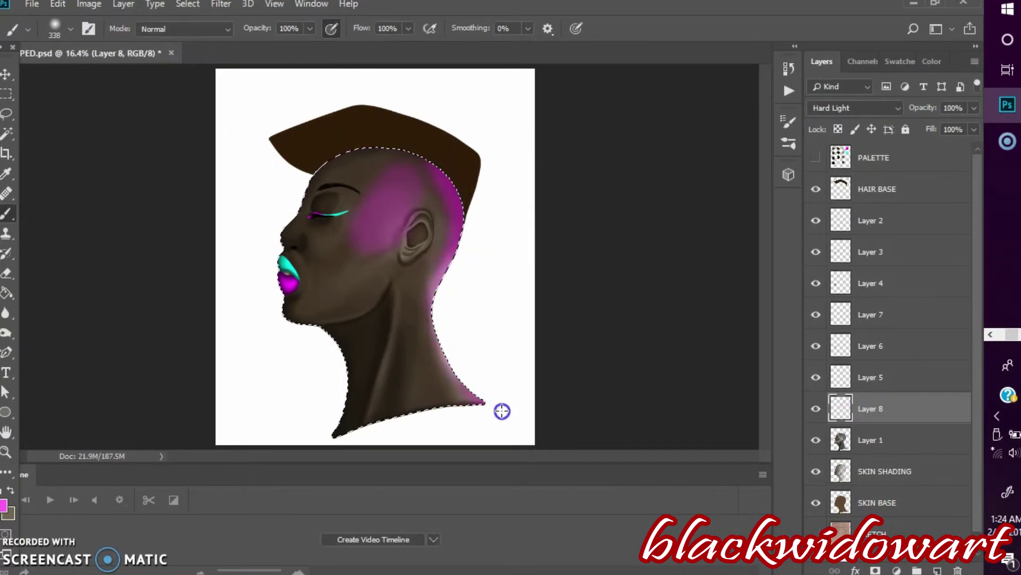
# Step: With a progressively smaller brush, paint magenta glow over the ear and the back of the neck
pyautogui.click(71, 29)
pyautogui.moveTo(155, 79); pyautogui.dragTo(147, 78)
pyautogui.moveTo(420, 223); pyautogui.dragTo(412, 261)
pyautogui.click(71, 29)
pyautogui.moveTo(147, 79); pyautogui.dragTo(130, 79)
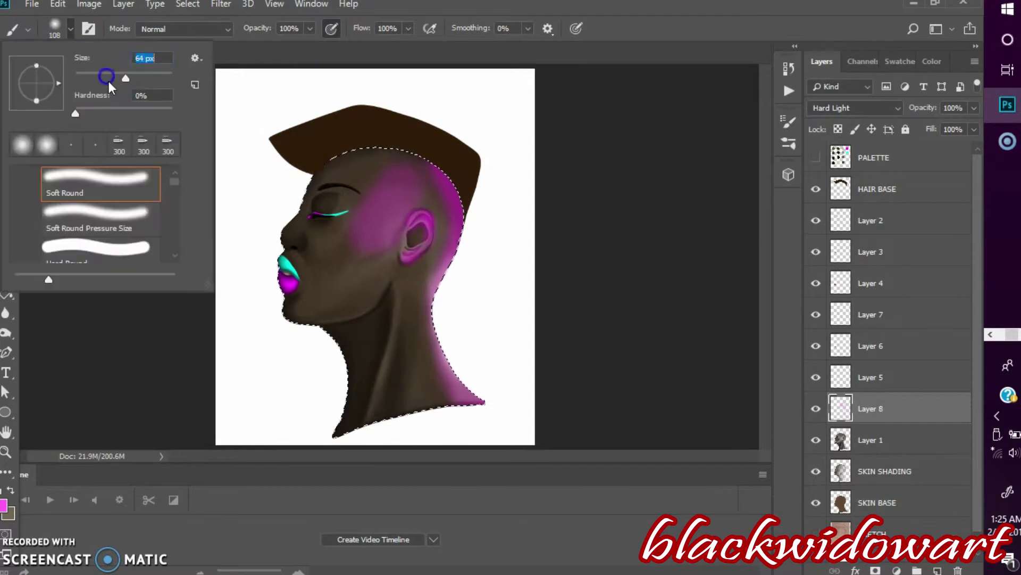
pyautogui.moveTo(298, 319); pyautogui.dragTo(341, 317)
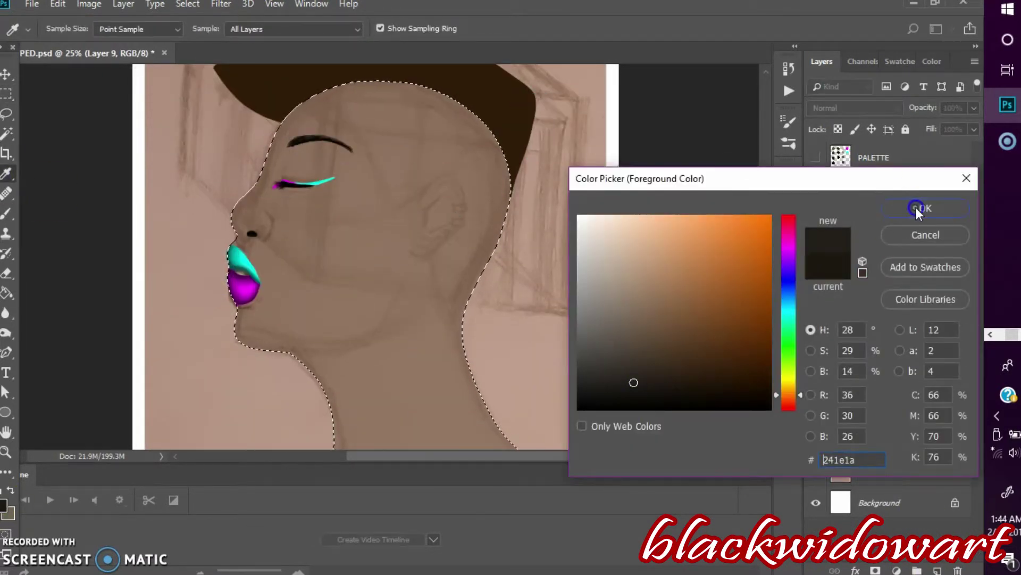
# Step: Pick dark brown and brush skin tone over the stray diagonal line on the head
pyautogui.click(920, 205)
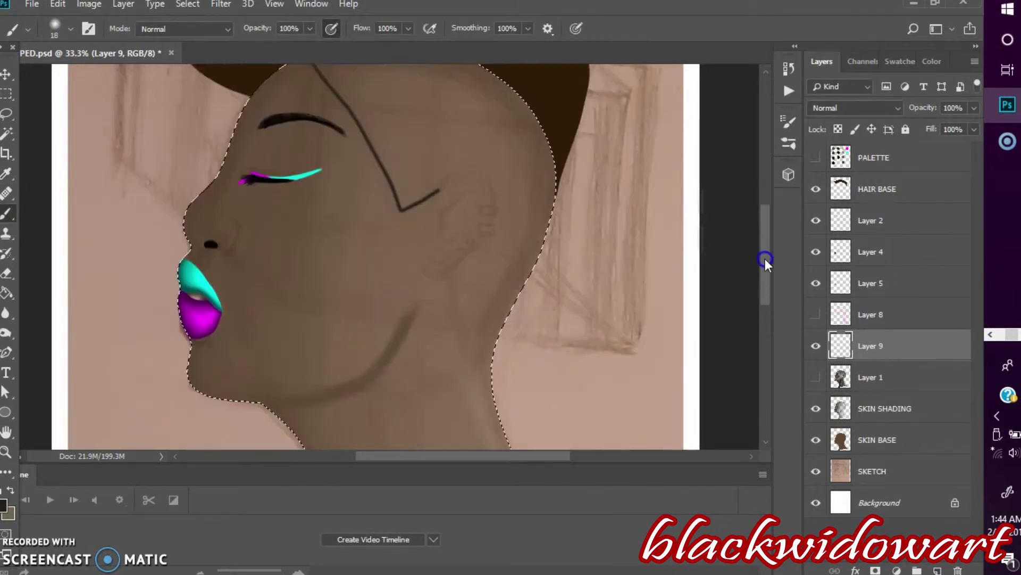
pyautogui.press('Return')
pyautogui.press('b')
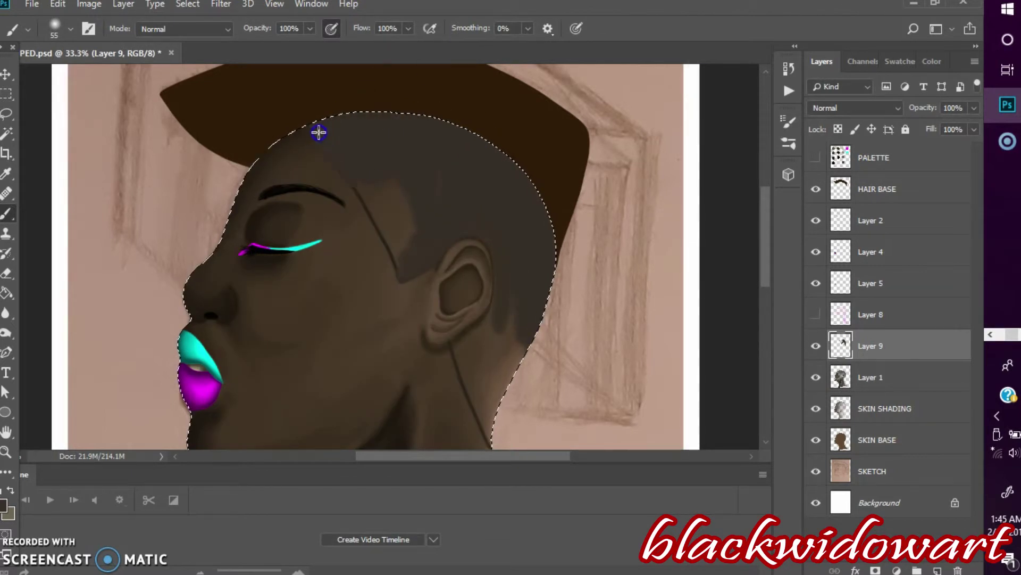
pyautogui.moveTo(386, 213); pyautogui.dragTo(403, 243)
pyautogui.moveTo(766, 239); pyautogui.dragTo(766, 265)
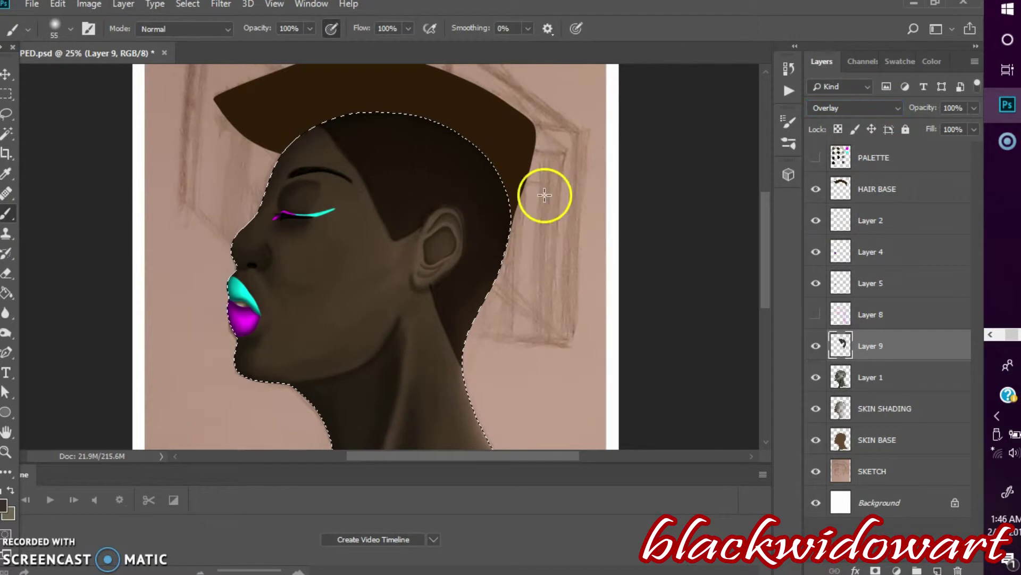
# Step: Set Layer 9 to Normal blending, resample skin colour, and touch up the spill near the ear
pyautogui.click(854, 108)
pyautogui.press('i')
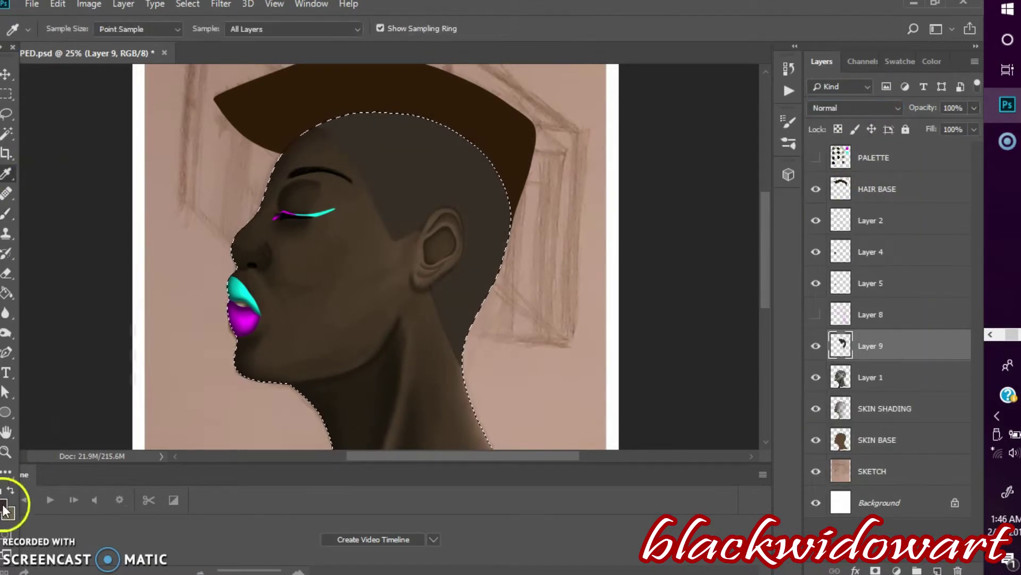
pyautogui.press('b')
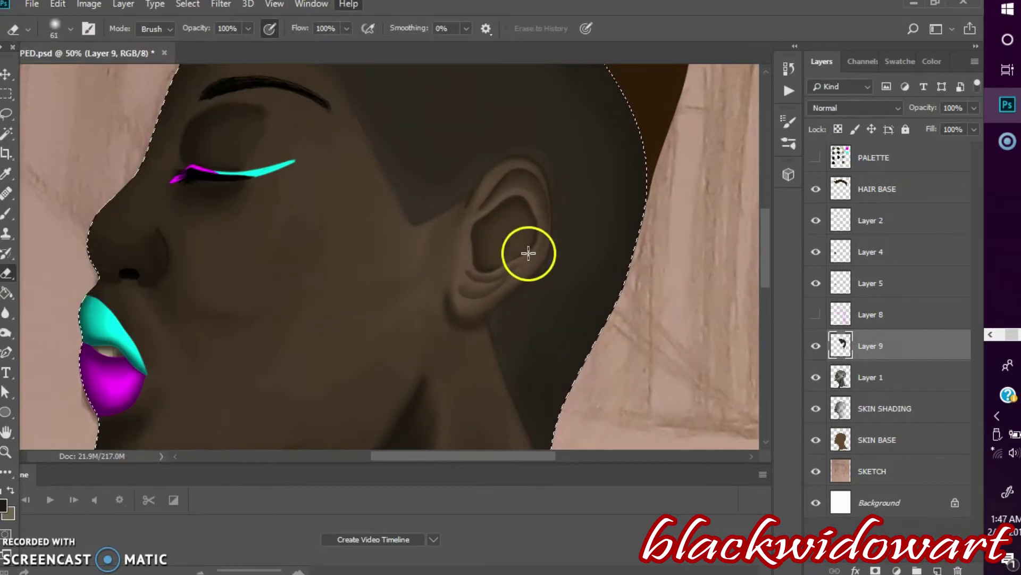
pyautogui.click(7, 214)
pyautogui.scroll(3, 537, 390)
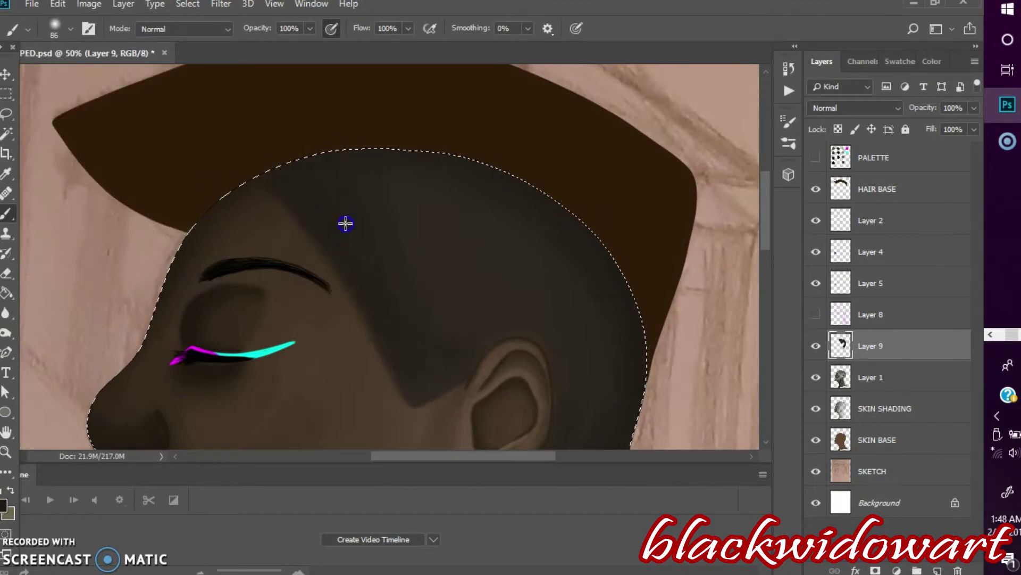
pyautogui.scroll(-4, 528, 315)
# Step: Clear the head selection, adjust Layer 9's opacity and set it to Hard Light
pyautogui.hotkey('ctrl', '0')
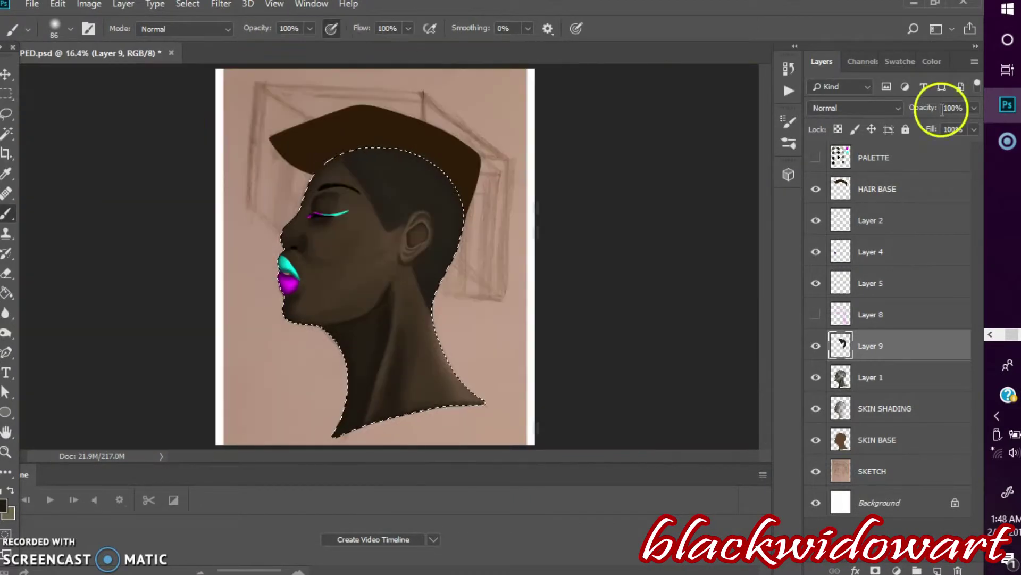
pyautogui.press('m')
pyautogui.click(973, 109)
pyautogui.click(854, 108)
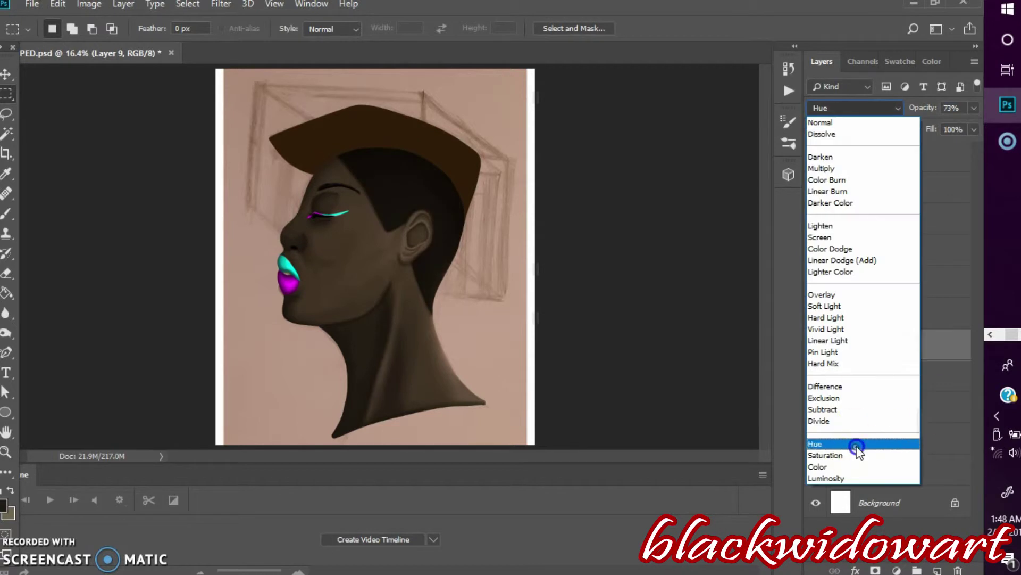
pyautogui.click(825, 387)
pyautogui.click(866, 108)
pyautogui.click(852, 318)
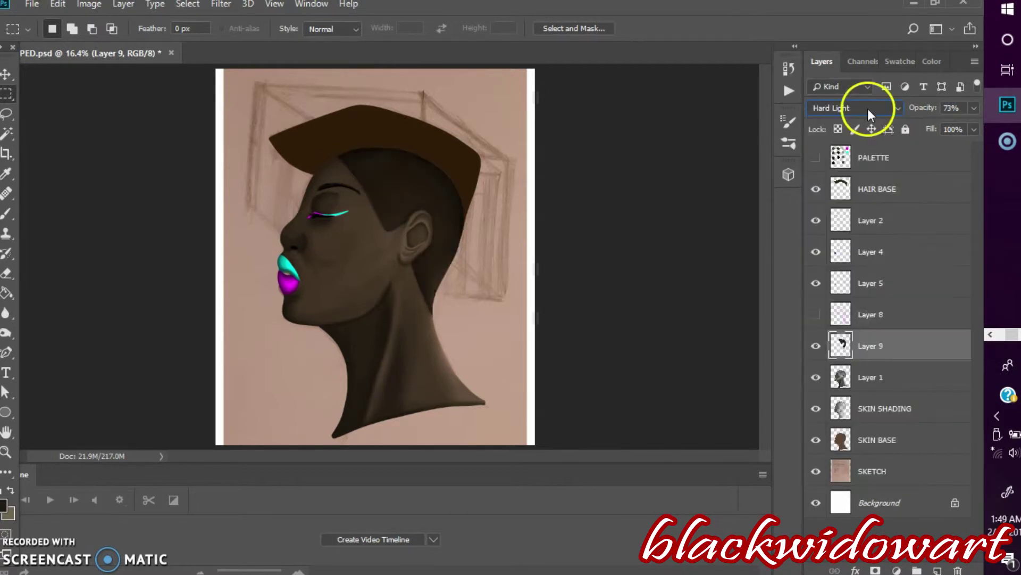
# Step: On new Layer 10, load the hair selection and darken the upper hair with a dark palette colour
pyautogui.hotkey('ctrl', 'shift', 'n')
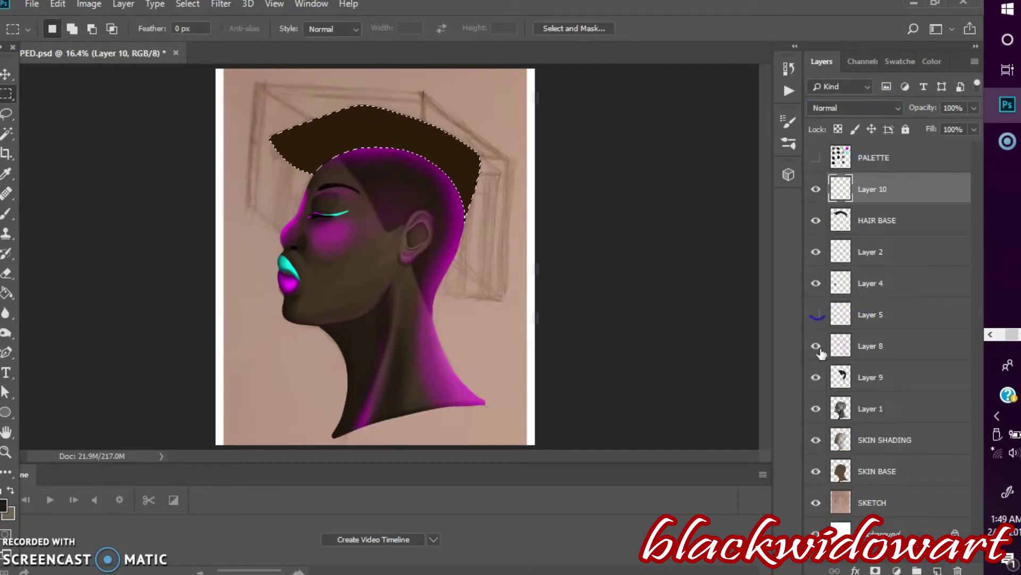
pyautogui.press('i')
pyautogui.click(339, 177)
pyautogui.click(275, 4)
pyautogui.click(309, 119)
pyautogui.press('b')
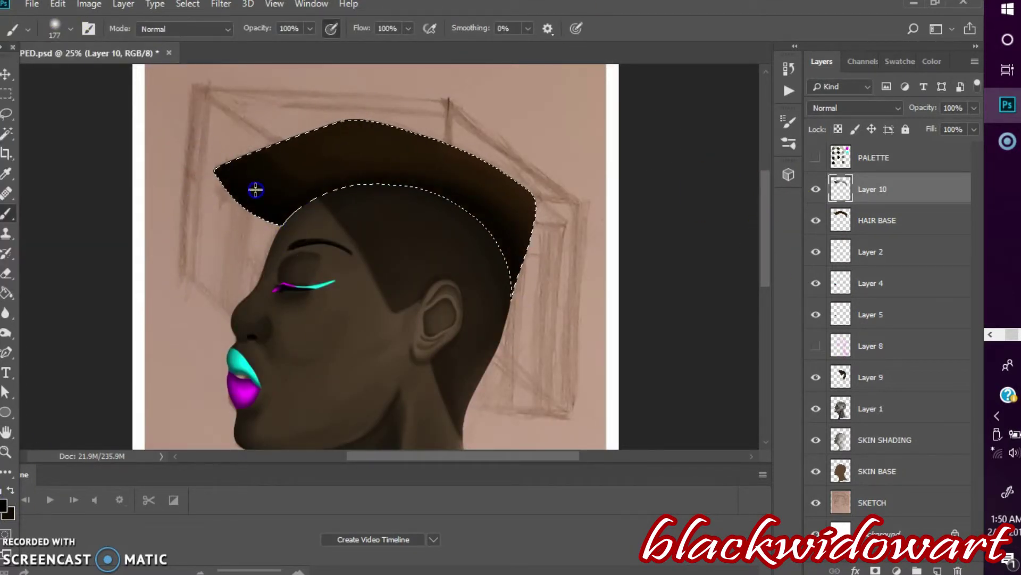
pyautogui.moveTo(470, 201); pyautogui.dragTo(383, 143)
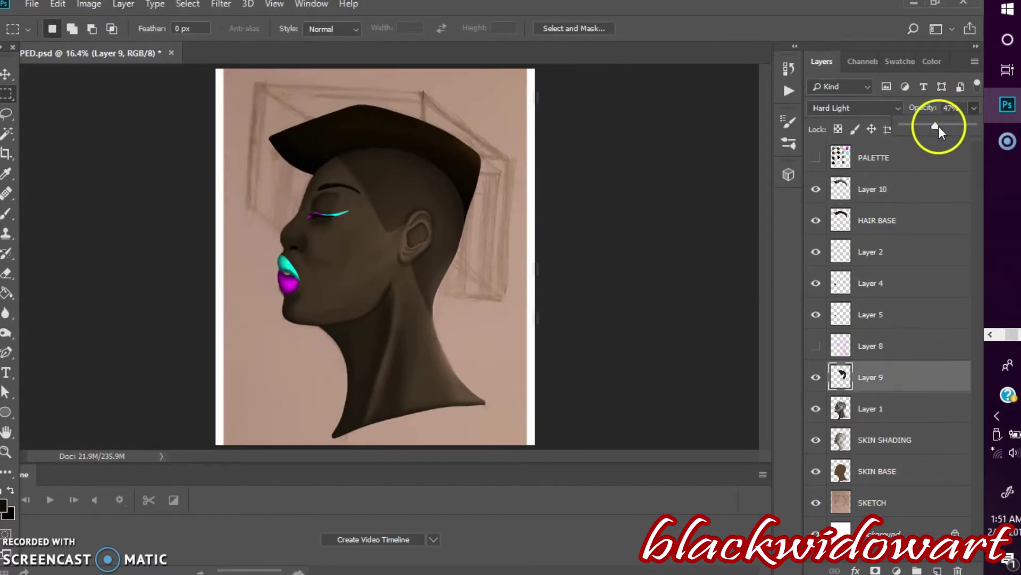
# Step: Lower Layer 9's opacity and switch it to Multiply blending
pyautogui.click(899, 108)
pyautogui.click(874, 301)
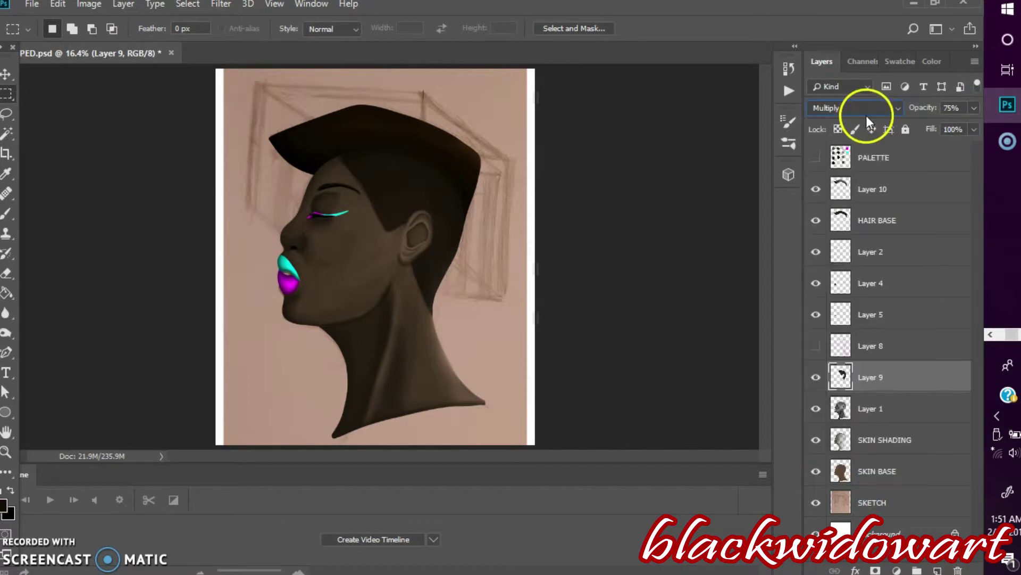
pyautogui.click(861, 109)
pyautogui.click(875, 335)
pyautogui.click(873, 408)
# Step: Show the magenta glow layer, hide SKETCH, and fill a new layer with a purple-to-black gradient
pyautogui.click(817, 346)
pyautogui.click(815, 502)
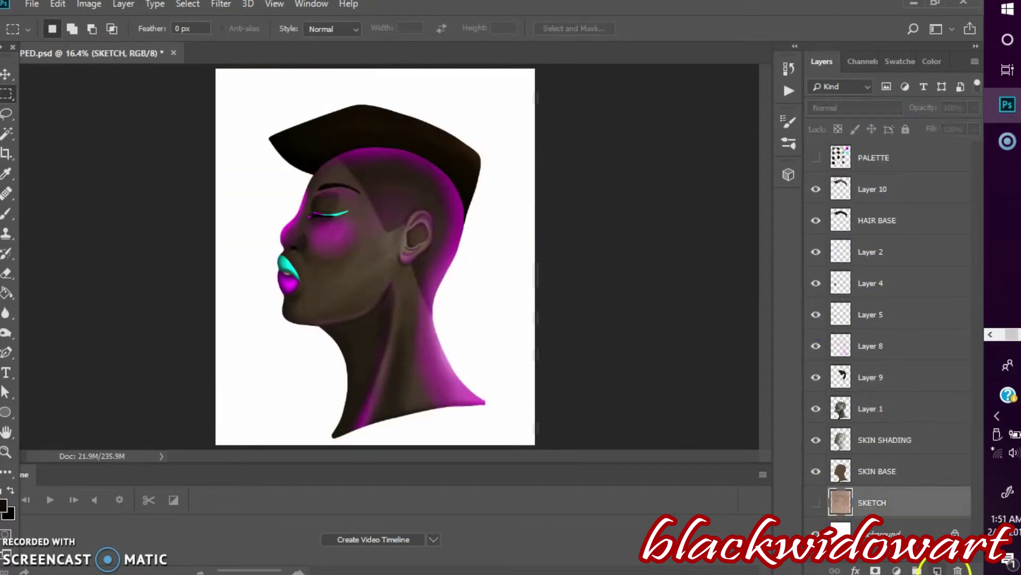
pyautogui.click(5, 504)
pyautogui.click(926, 205)
pyautogui.moveTo(377, 213); pyautogui.dragTo(377, 340)
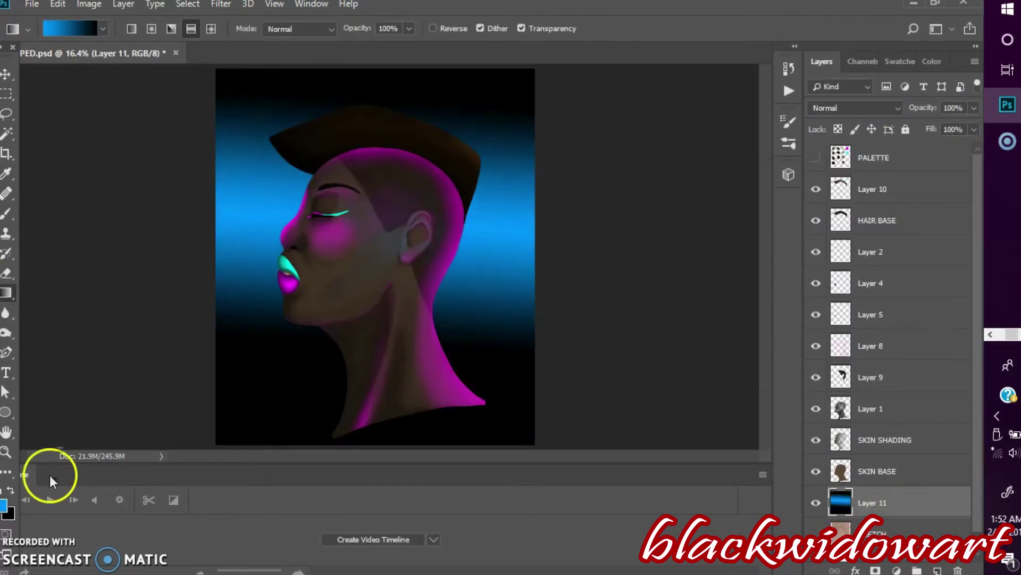
pyautogui.click(4, 504)
pyautogui.click(927, 206)
pyautogui.moveTo(392, 213); pyautogui.dragTo(391, 372)
# Step: On Layer 12, draw a pink horizontal gradient band and set it to Color Dodge
pyautogui.hotkey('ctrl', 'shift', 'alt', 'n')
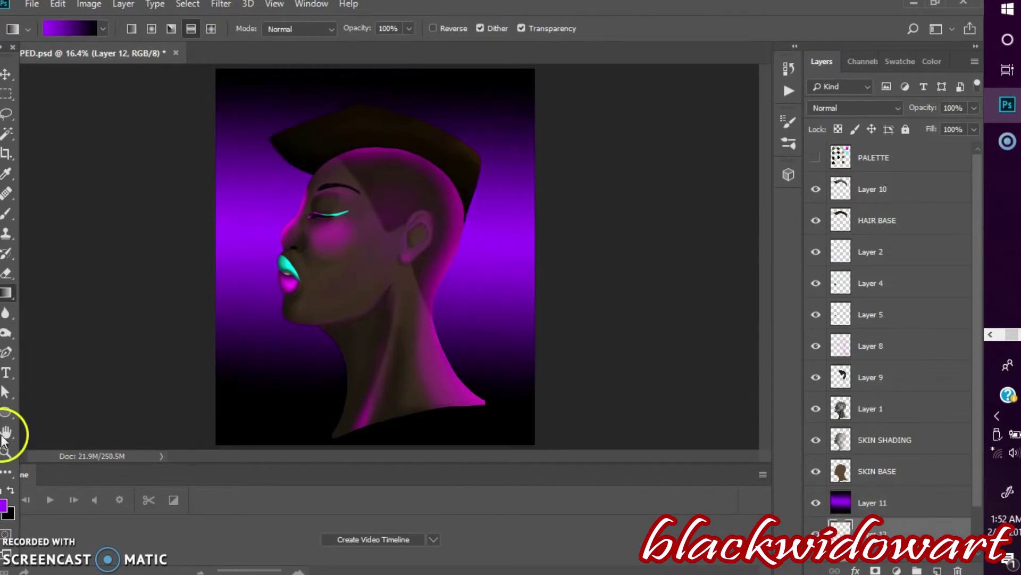
pyautogui.click(4, 505)
pyautogui.click(927, 206)
pyautogui.moveTo(391, 211); pyautogui.dragTo(391, 280)
pyautogui.click(859, 108)
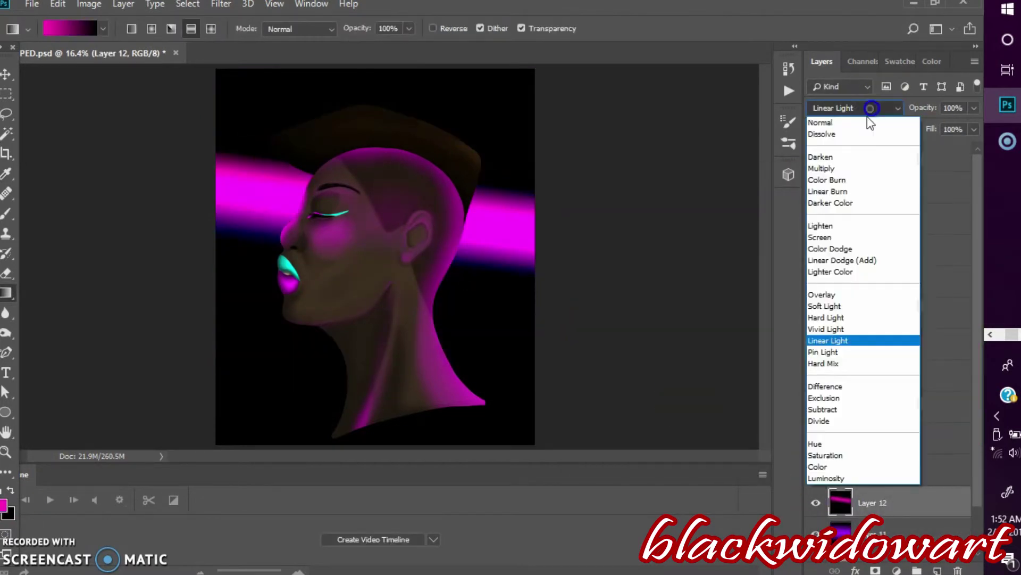
pyautogui.click(875, 247)
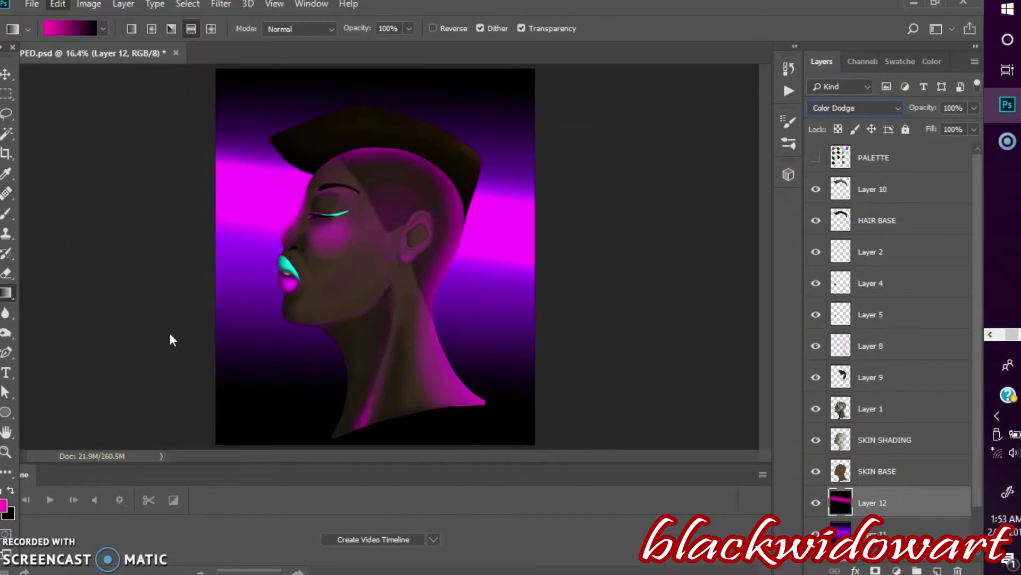
# Step: Tilt the pink band slightly with Free Transform and add an empty Layer 13
pyautogui.hotkey('ctrl', 't')
pyautogui.moveTo(682, 218); pyautogui.dragTo(626, 224)
pyautogui.press('Return')
pyautogui.click(50, 4)
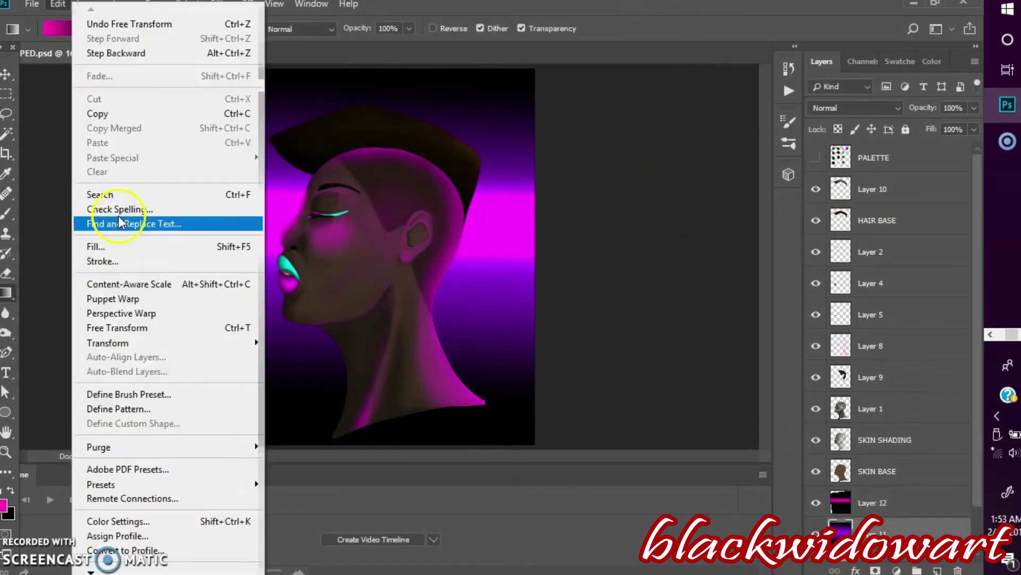
pyautogui.hotkey('ctrl', 'shift', 'alt', 'n')
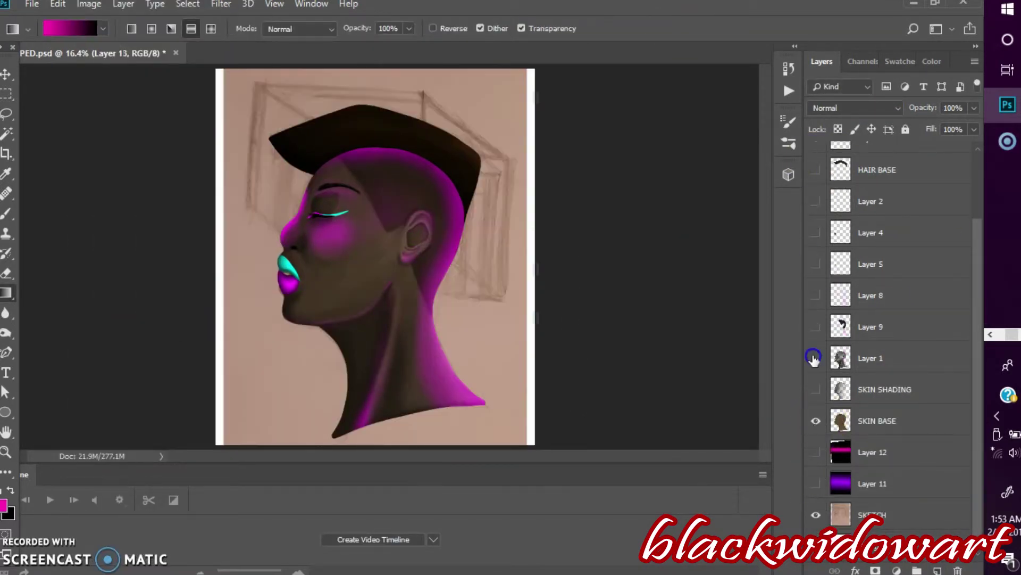
# Step: Hide the lower layers, save, and set the Pen tool to no fill with a magenta stroke
pyautogui.moveTo(818, 480); pyautogui.dragTo(816, 221)
pyautogui.click(31, 3)
pyautogui.click(40, 157)
pyautogui.rightClick(5, 352)
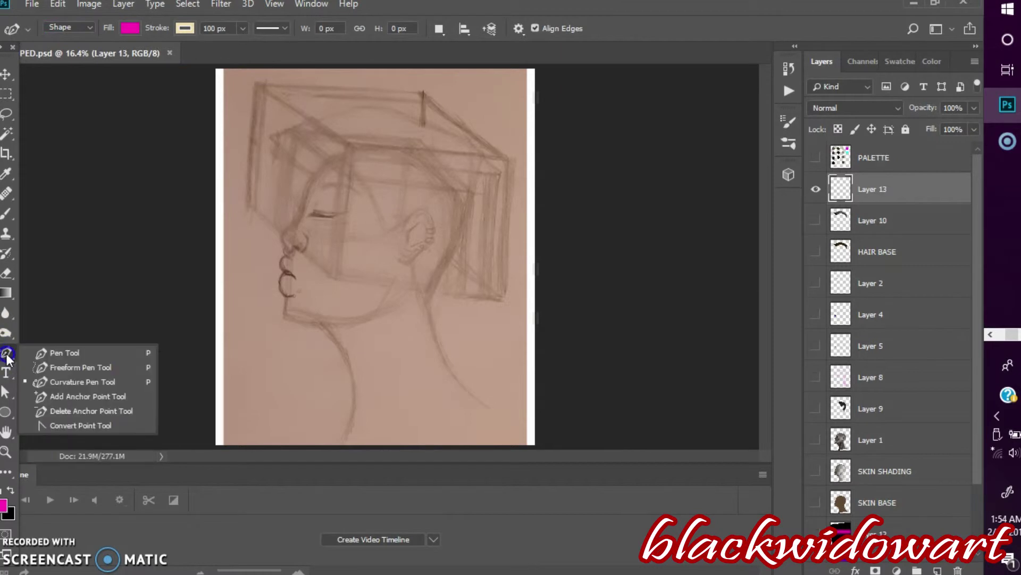
pyautogui.click(130, 27)
pyautogui.click(65, 59)
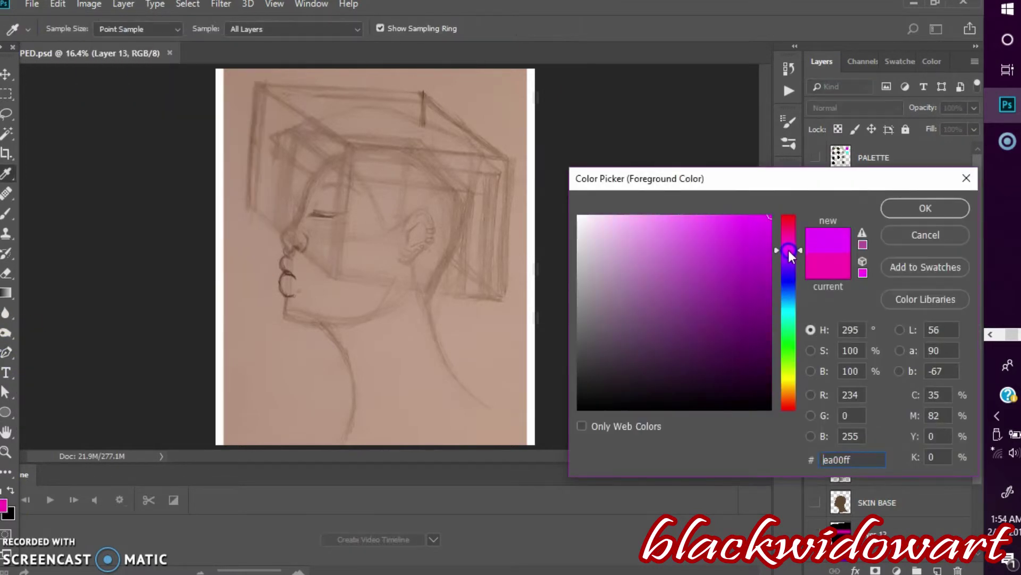
pyautogui.press('Return')
# Step: Draw a straight magenta line over the head and duplicate it onto a new layer
pyautogui.click(351, 142)
pyautogui.click(58, 4)
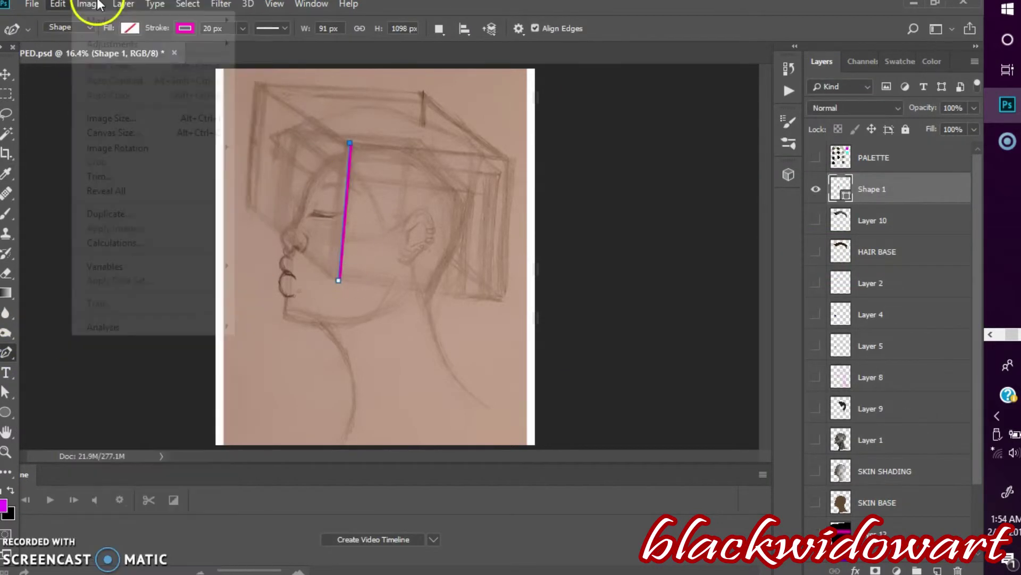
pyautogui.click(118, 327)
pyautogui.press('Return')
pyautogui.click(58, 3)
pyautogui.click(161, 328)
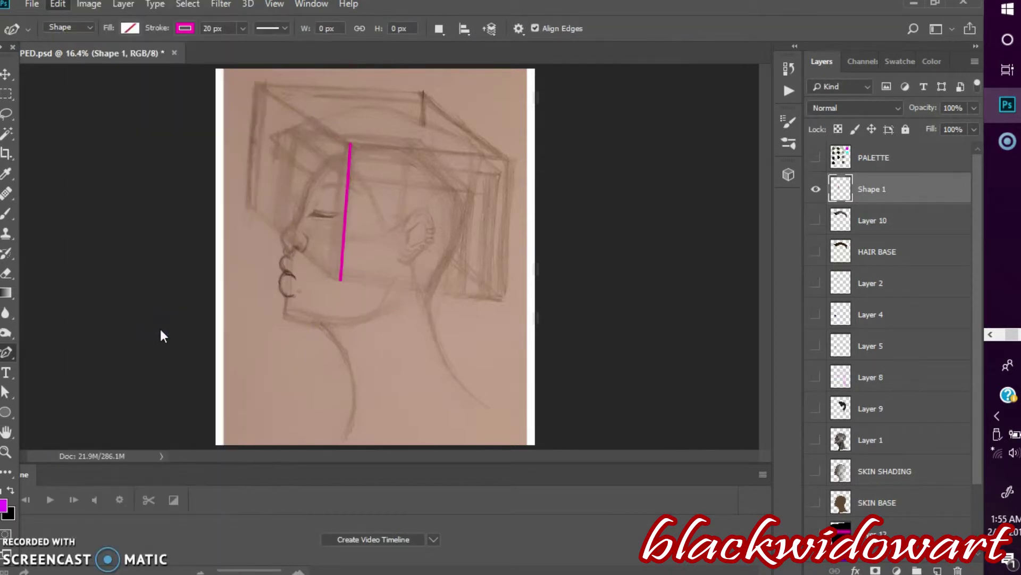
pyautogui.click(697, 27)
pyautogui.click(124, 4)
pyautogui.click(267, 68)
pyautogui.press('Return')
# Step: Rotate the copy into the square's top edge, then duplicate and move a line into the right side
pyautogui.hotkey('ctrl', 't')
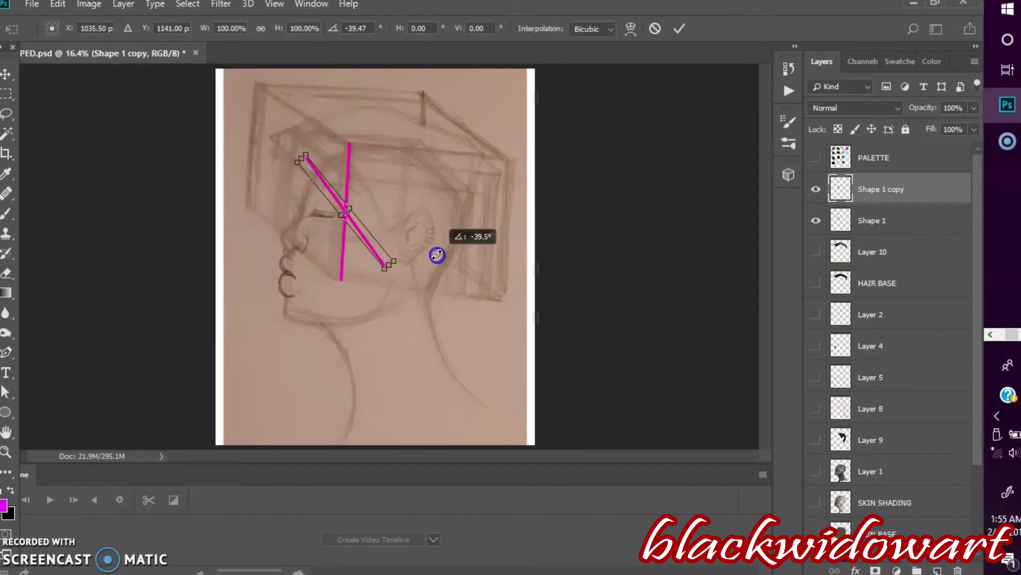
pyautogui.moveTo(433, 253); pyautogui.dragTo(458, 151)
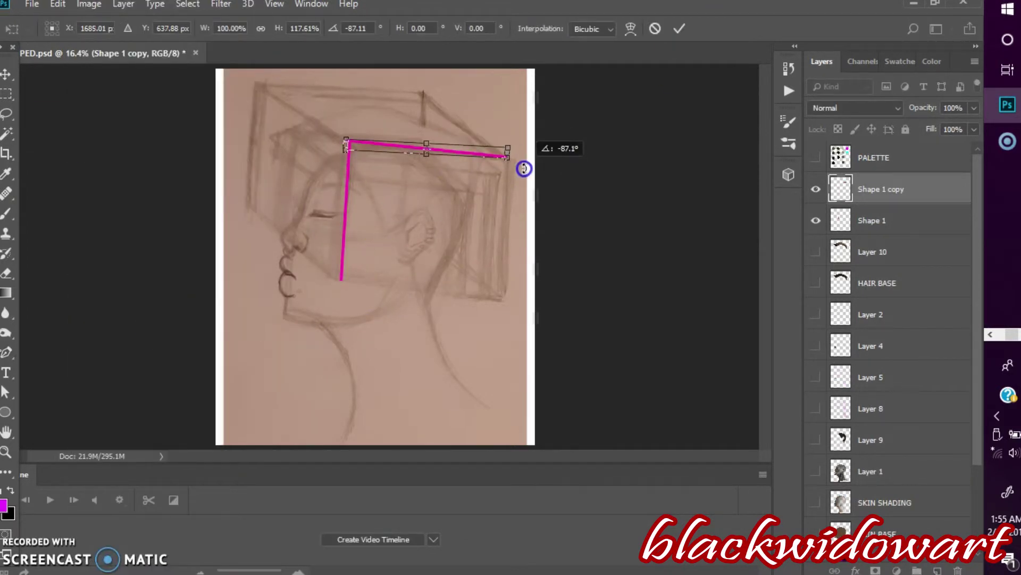
pyautogui.press('Return')
pyautogui.press('m')
pyautogui.hotkey('ctrl', 'j')
pyautogui.click(62, 5)
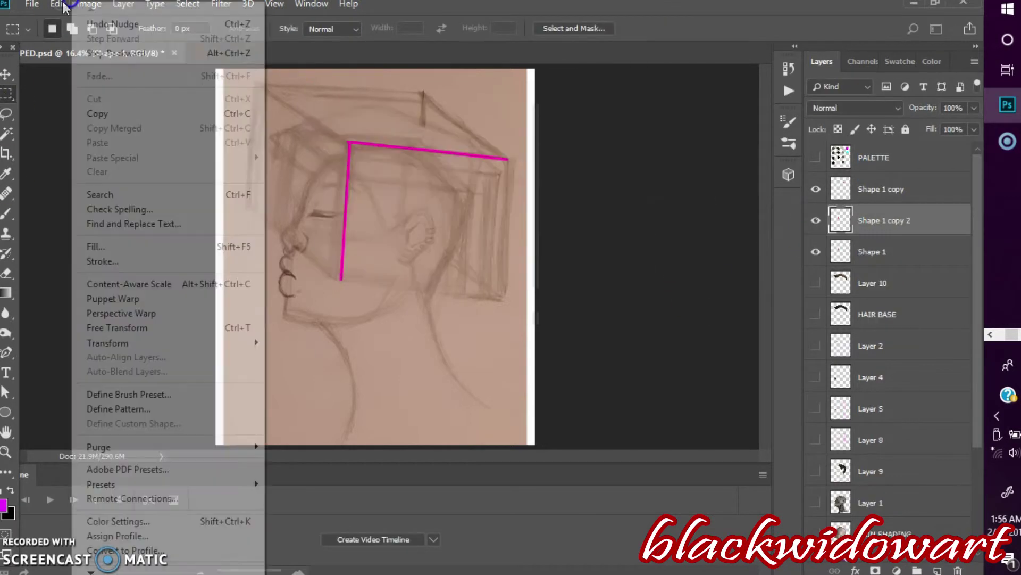
pyautogui.click(117, 328)
pyautogui.moveTo(343, 213); pyautogui.dragTo(497, 213)
pyautogui.press('Return')
# Step: Duplicate another line and move it down as the square's bottom edge
pyautogui.rightClick(817, 203)
pyautogui.click(611, 152)
pyautogui.hotkey('ctrl', 't')
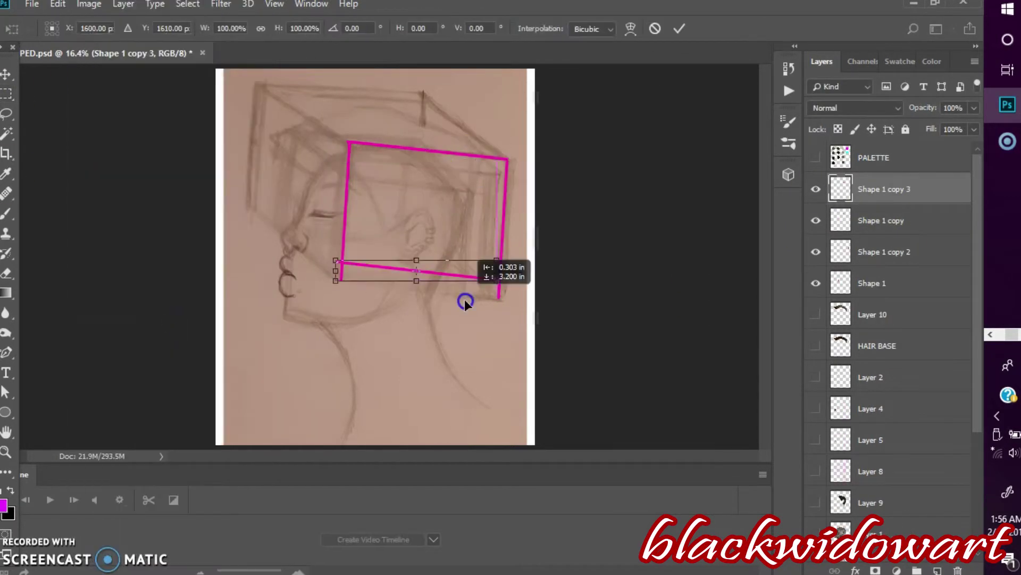
pyautogui.moveTo(465, 302); pyautogui.dragTo(465, 320)
pyautogui.press('Return')
pyautogui.click(395, 210)
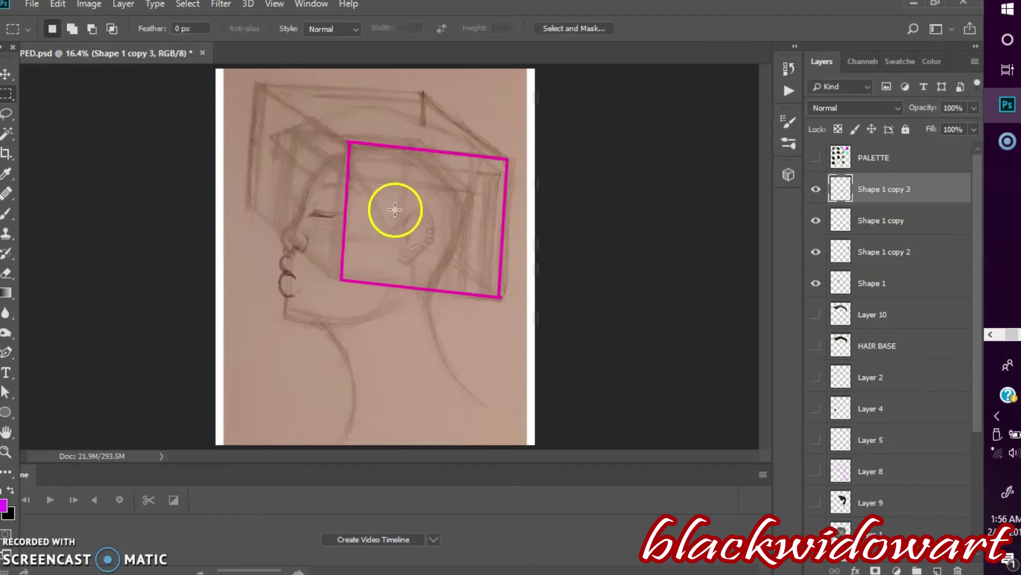
# Step: Select all the square's line layers and merge them into one shape layer
pyautogui.click(123, 4)
pyautogui.click(229, 333)
pyautogui.click(274, 5)
pyautogui.click(298, 101)
pyautogui.press('e')
pyautogui.click(53, 29)
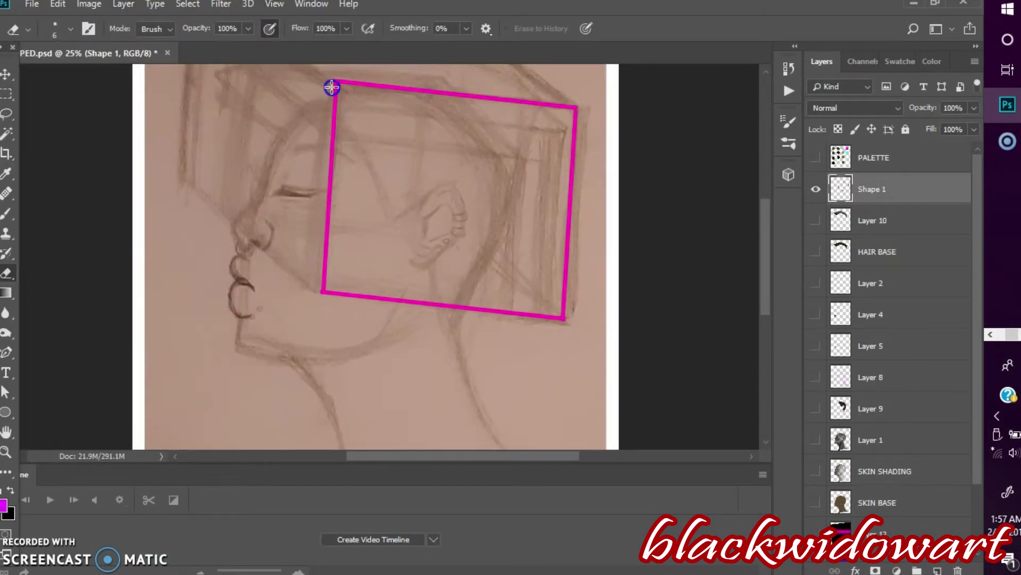
# Step: Duplicate the square, shrink the copy to 92% to sit inside the original, and merge it into Shape 1
pyautogui.click(122, 4)
pyautogui.click(203, 73)
pyautogui.press('Return')
pyautogui.hotkey('ctrl', 't')
pyautogui.moveTo(328, 203); pyautogui.dragTo(571, 205)
pyautogui.moveTo(450, 82); pyautogui.dragTo(450, 87)
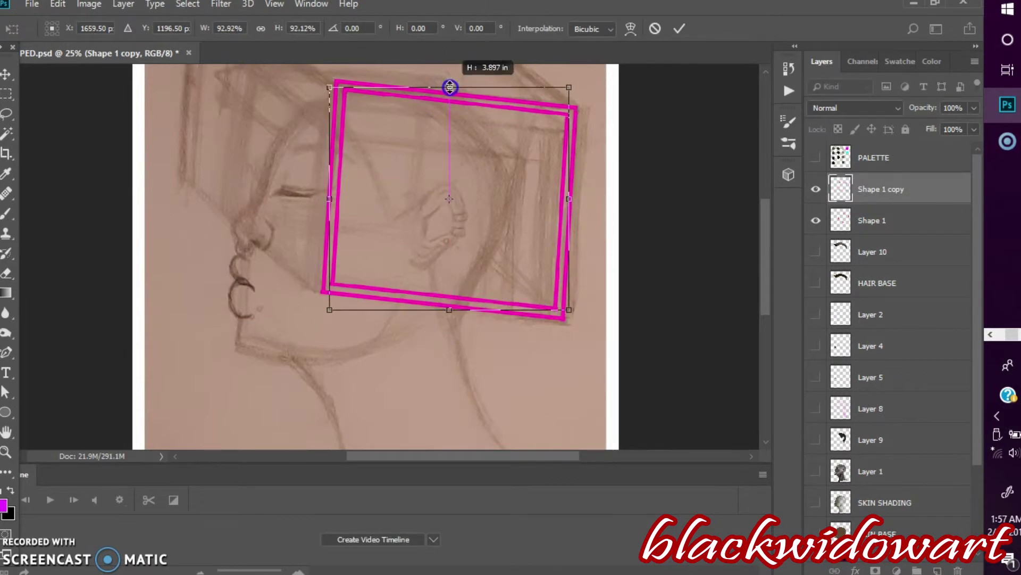
pyautogui.press('Return')
pyautogui.hotkey('ctrl', 'e')
# Step: Hide the sketch layer and bring up the brush size and hardness settings
pyautogui.rightClick(7, 293)
pyautogui.click(64, 306)
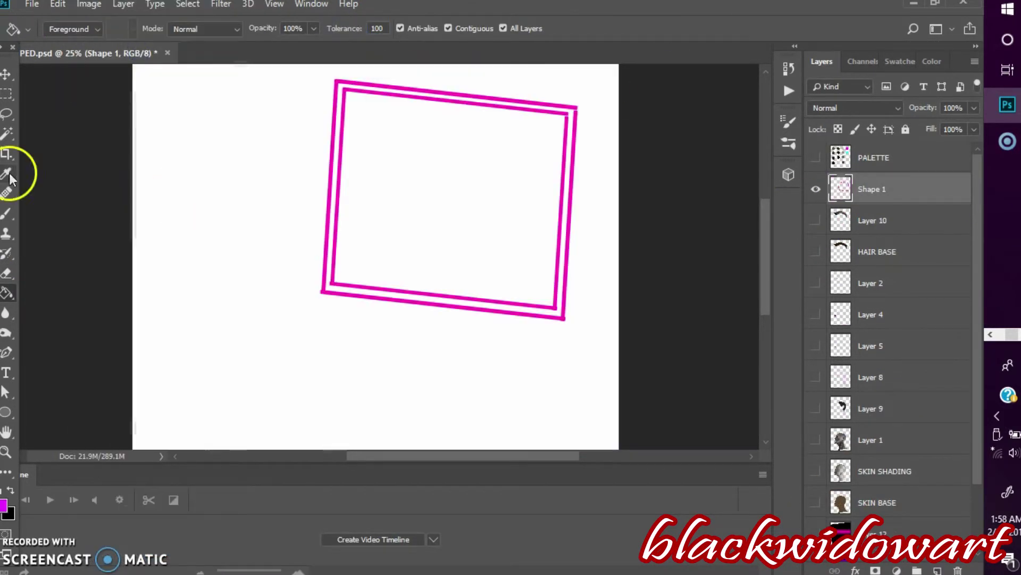
pyautogui.click(7, 213)
pyautogui.rightClick(22, 205)
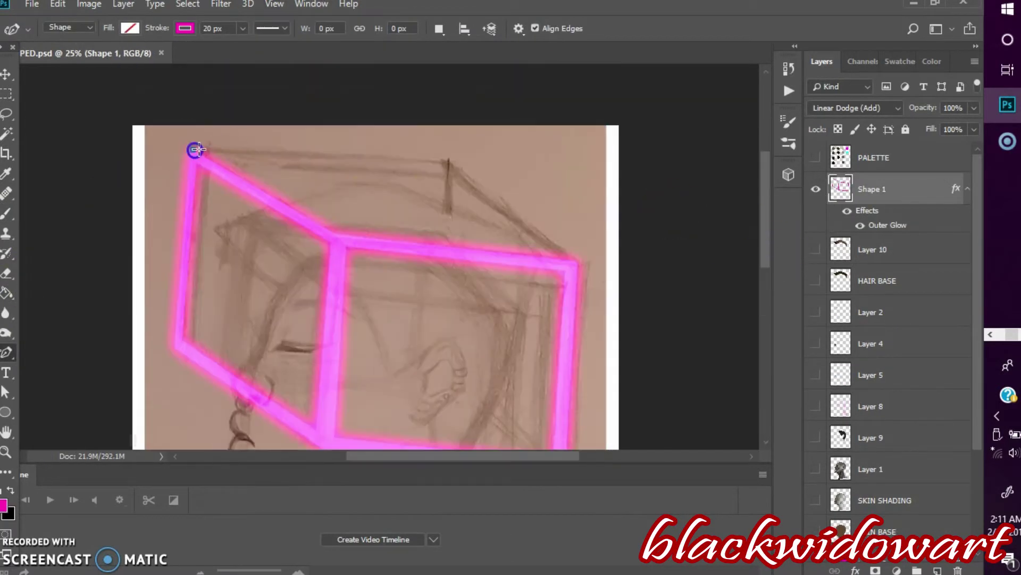
# Step: Trace the cube's top edges, diagonal back edges and short vertical edge as thick magenta pen lines
pyautogui.click(187, 153)
pyautogui.click(449, 164)
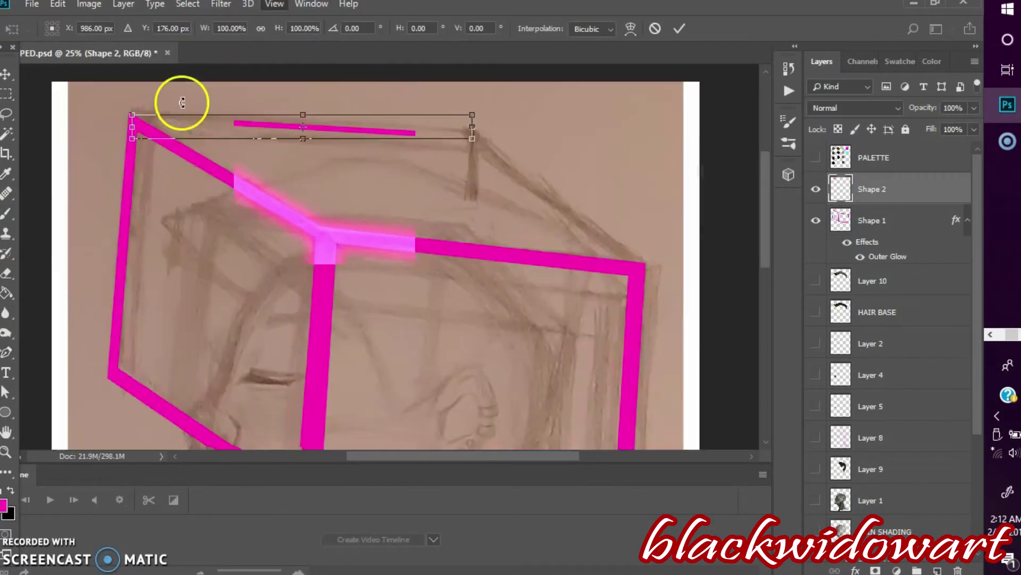
pyautogui.click(151, 128)
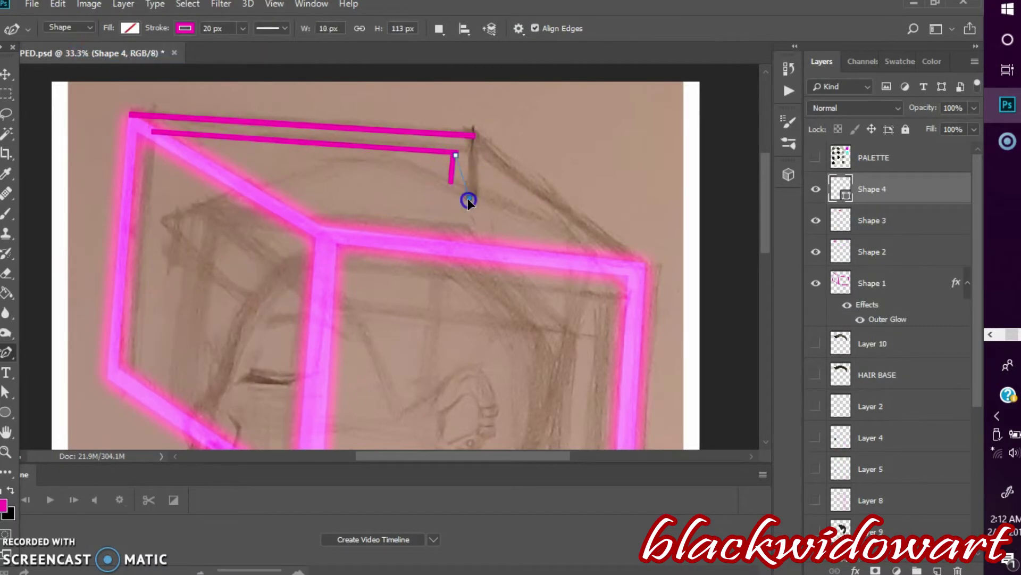
pyautogui.click(472, 135)
pyautogui.click(644, 265)
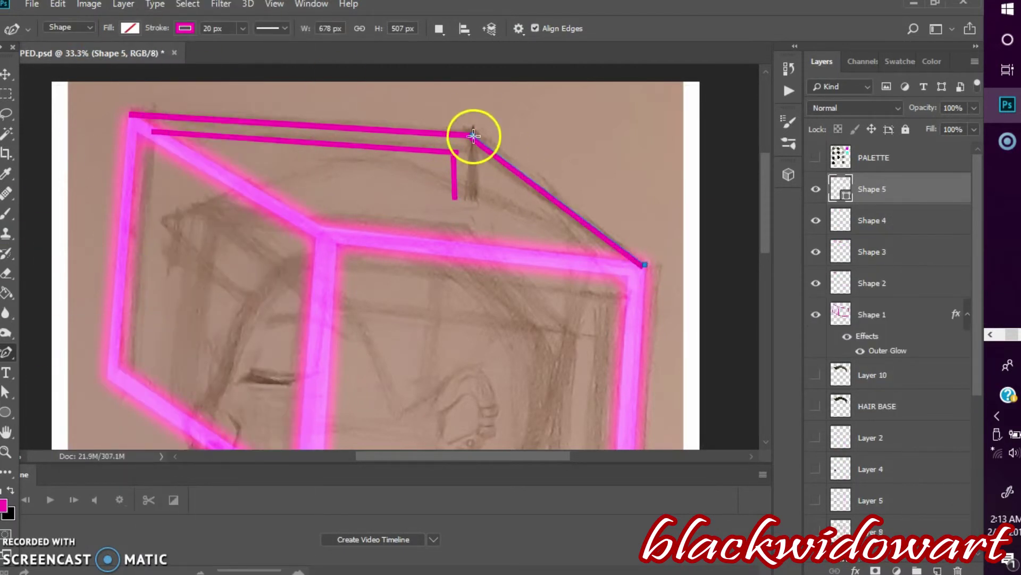
pyautogui.click(475, 160)
pyautogui.click(475, 200)
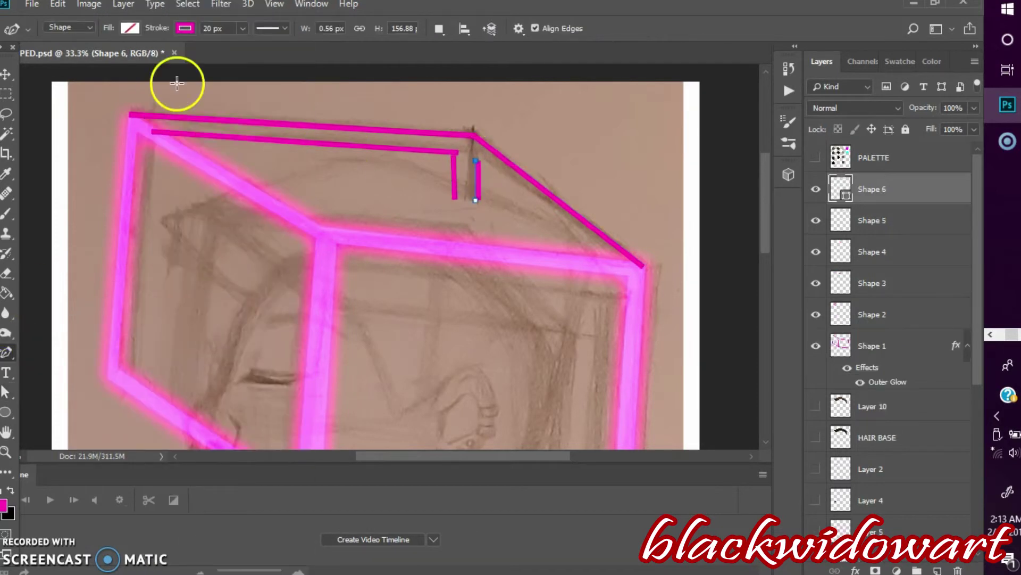
pyautogui.click(479, 162)
pyautogui.click(610, 263)
pyautogui.press('a')
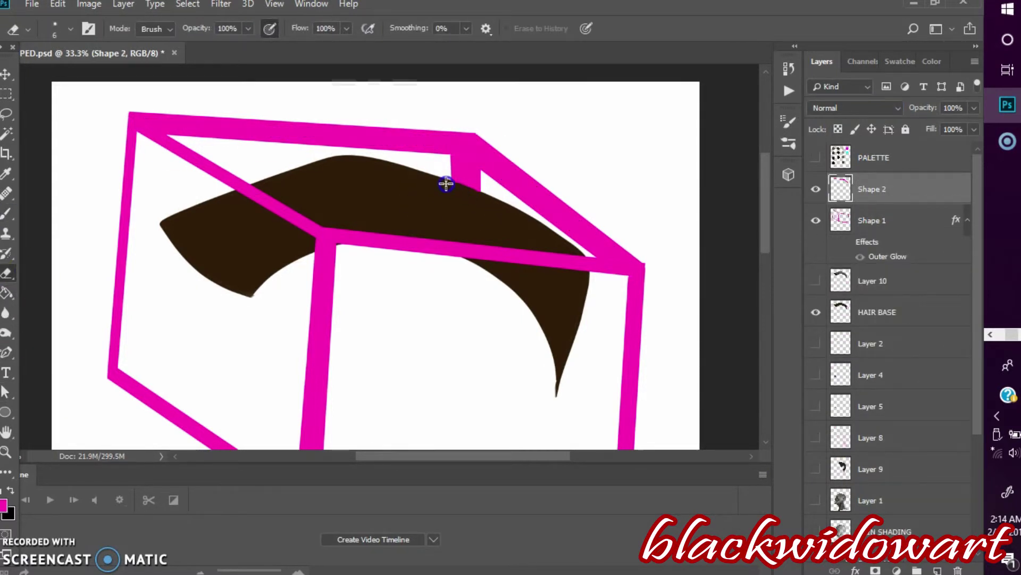
# Step: Erase cube edges passing behind the head, then zoom out and turn on all portrait layers
pyautogui.scroll(-5, 814, 365)
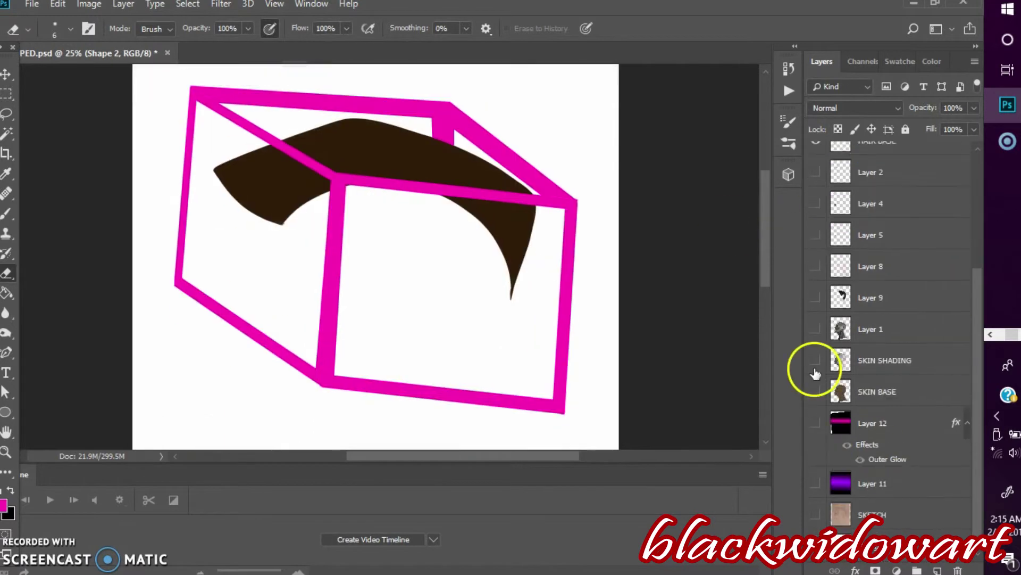
pyautogui.click(814, 365)
pyautogui.scroll(5, 814, 319)
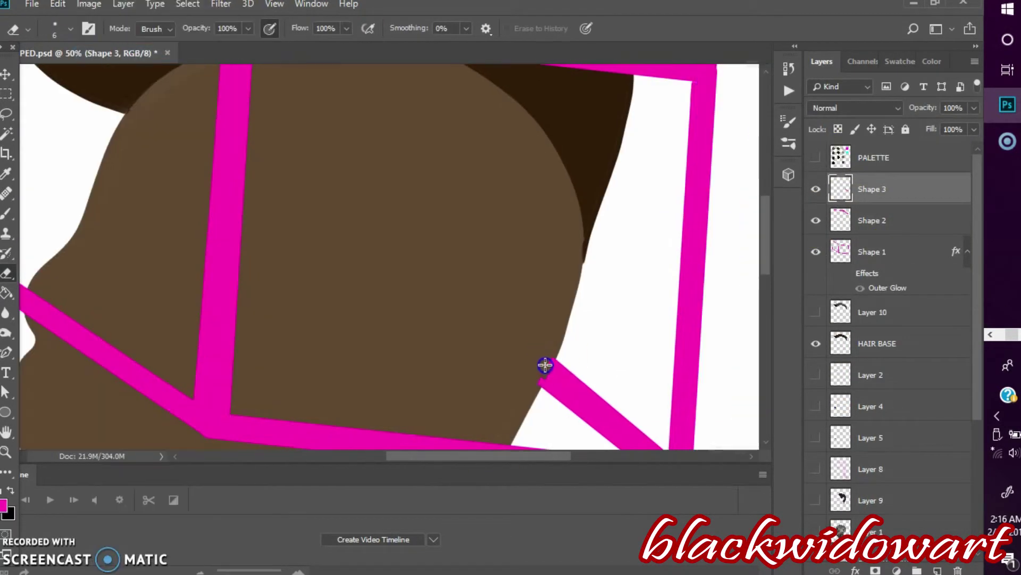
pyautogui.press('b')
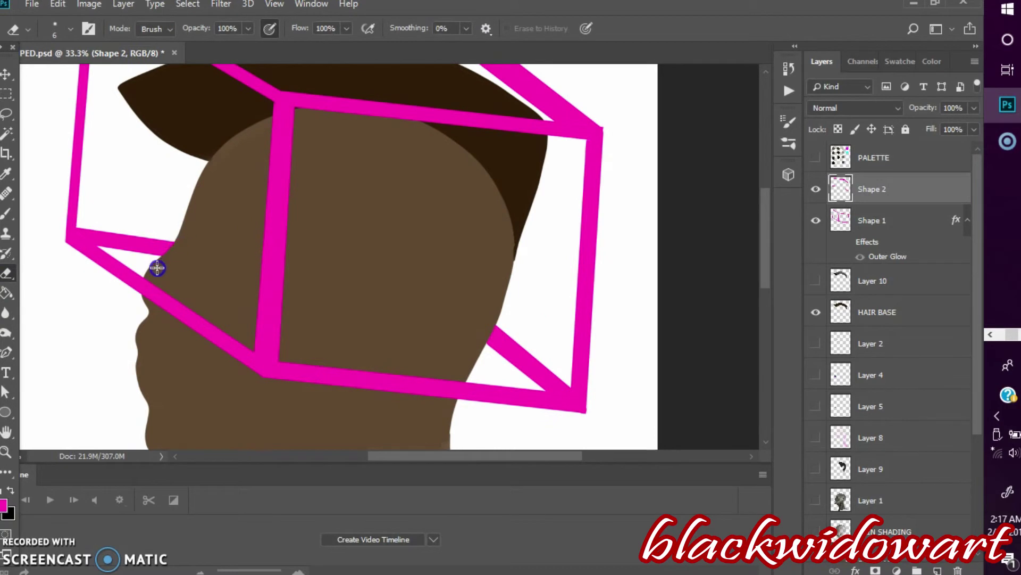
pyautogui.hotkey('ctrl', '0')
pyautogui.scroll(-5, 893, 319)
pyautogui.moveTo(821, 323); pyautogui.dragTo(852, 482)
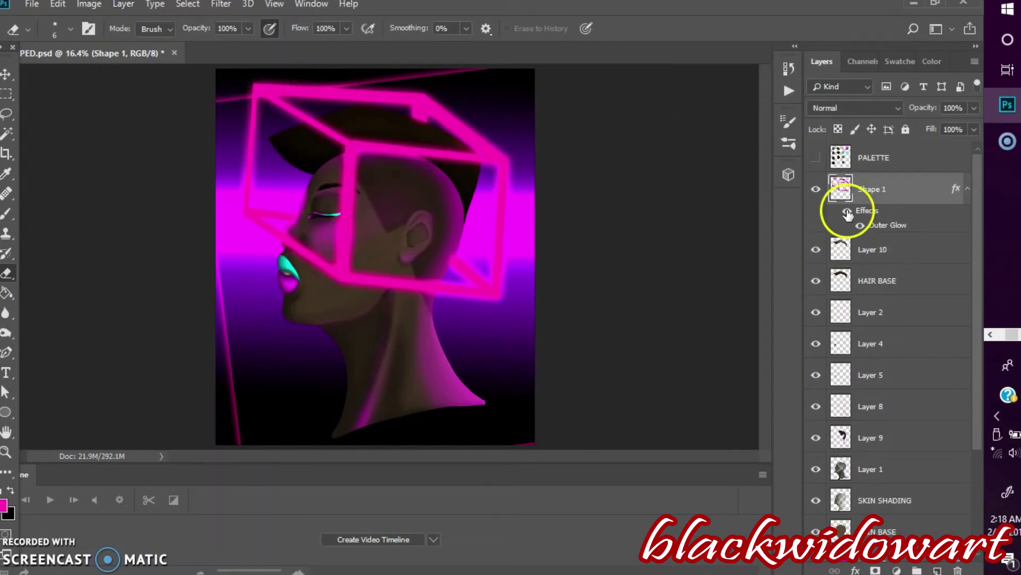
# Step: Try a couple of different blend modes on the cube (Shape 1) layer
pyautogui.click(854, 107)
pyautogui.click(879, 352)
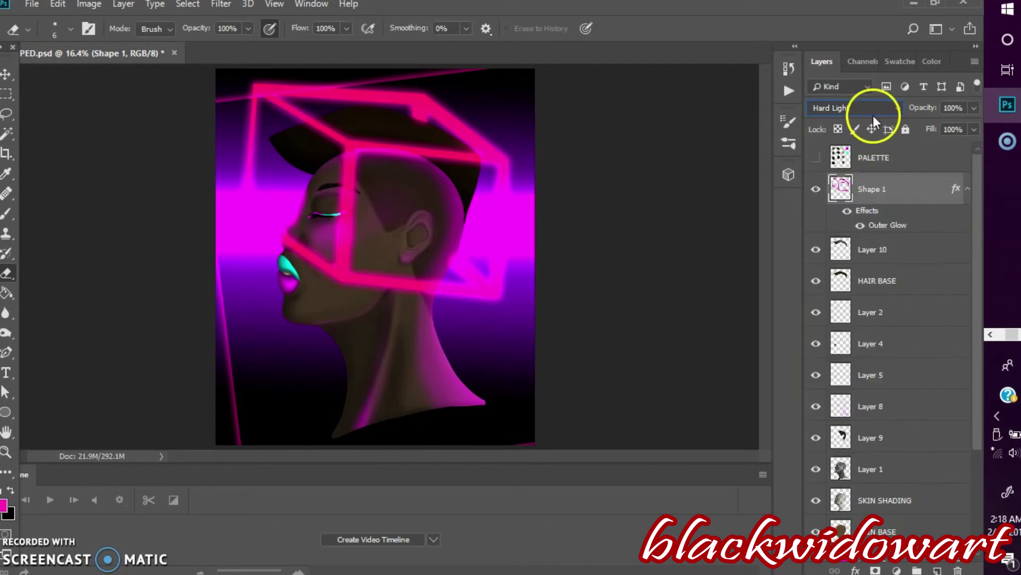
pyautogui.click(873, 109)
pyautogui.click(877, 113)
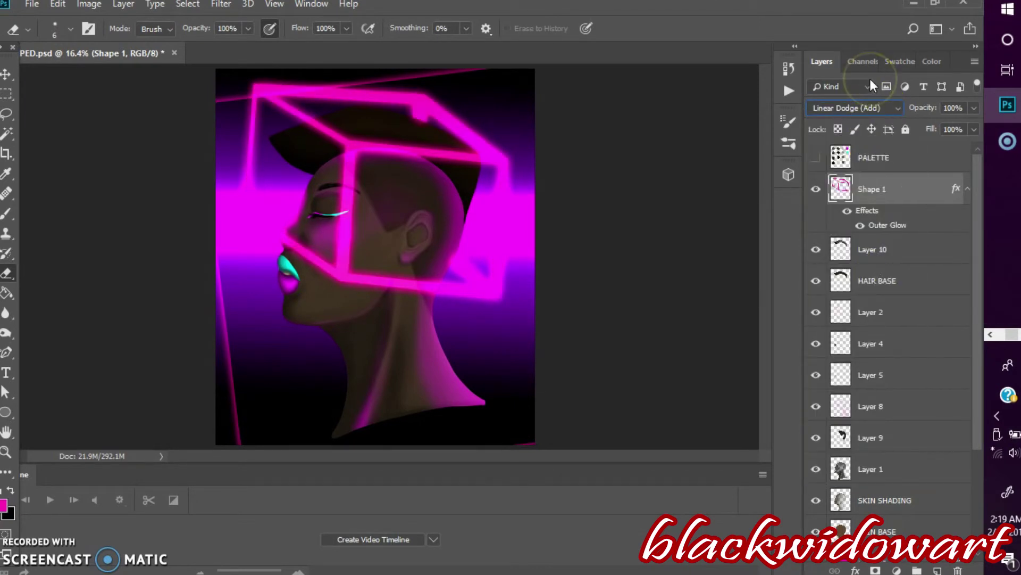
# Step: Duplicate neon-line Layer 12 and shift the copy sideways with Free Transform
pyautogui.scroll(-5, 894, 319)
pyautogui.click(947, 405)
pyautogui.hotkey('ctrl', 'j')
pyautogui.click(123, 4)
pyautogui.click(180, 55)
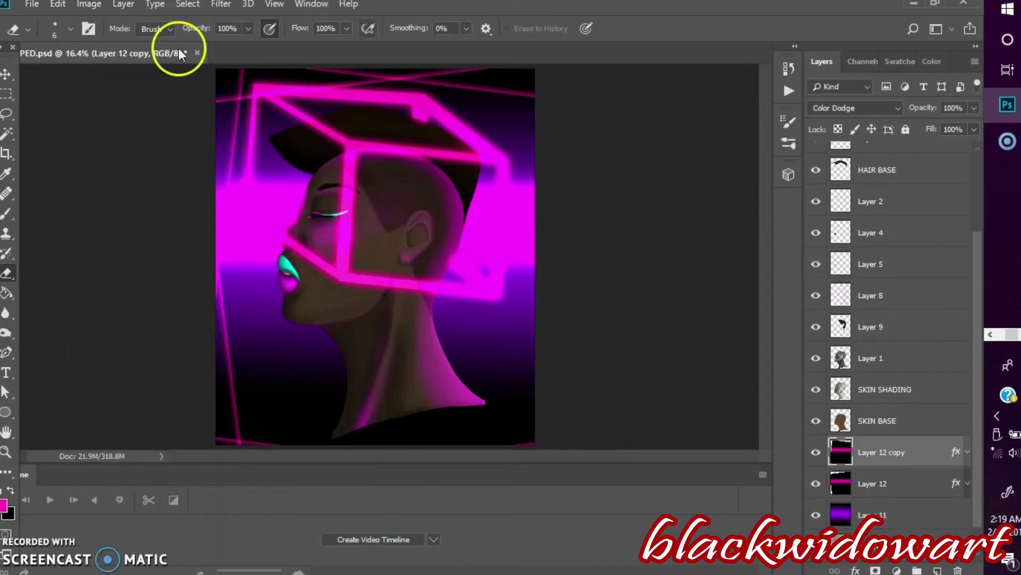
pyautogui.hotkey('ctrl', 't')
pyautogui.moveTo(498, 195)
pyautogui.mouseDown()
pyautogui.moveTo(524, 196)
pyautogui.moveTo(475, 187)
pyautogui.mouseUp()
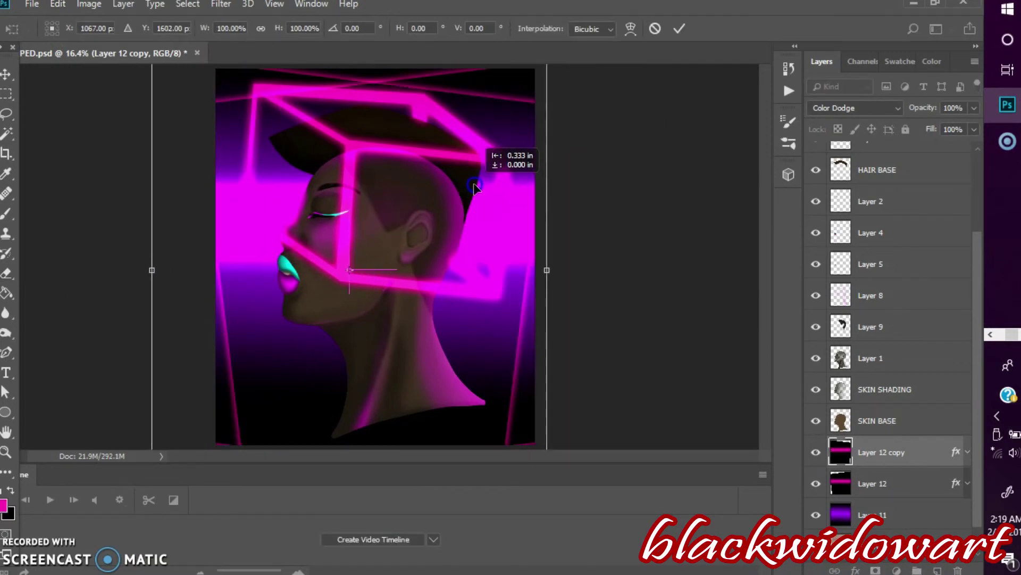
# Step: Reposition the original neon-line layer with Free Transform and commit it
pyautogui.click(879, 489)
pyautogui.hotkey('ctrl', 't')
pyautogui.moveTo(481, 250); pyautogui.dragTo(524, 228)
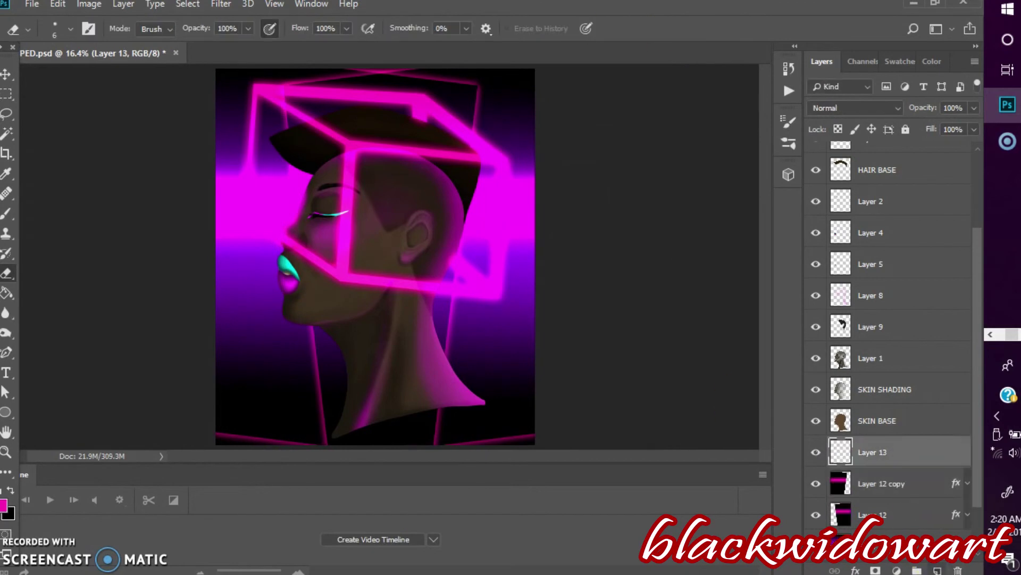
pyautogui.click(894, 108)
# Step: Set the copied neon-line layer's blend mode to Linear Dodge (Add), after trying Color Dodge
pyautogui.click(873, 319)
pyautogui.click(877, 108)
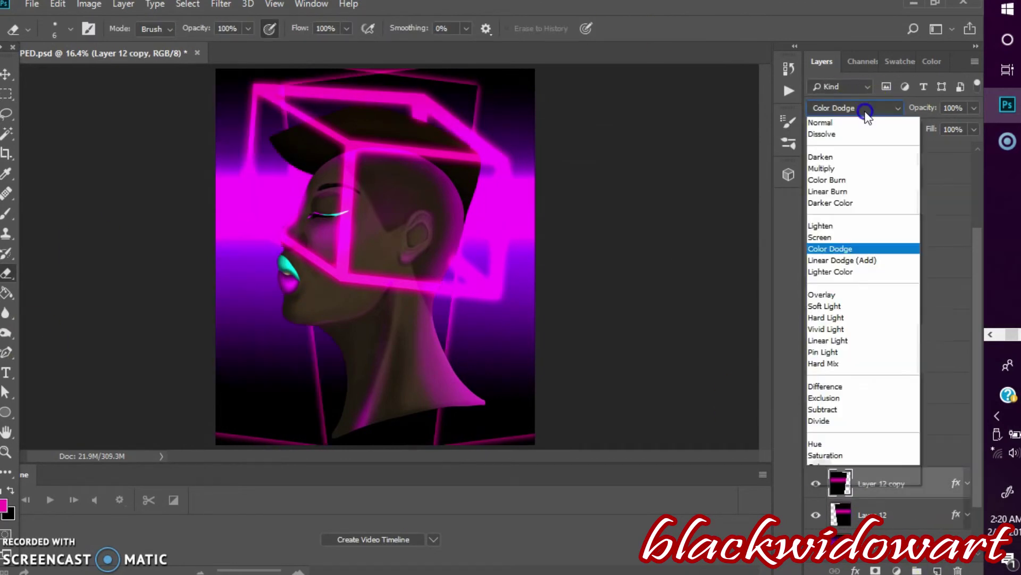
pyautogui.click(878, 251)
pyautogui.click(879, 109)
pyautogui.click(901, 243)
# Step: Preview several blend modes on the cube layer and settle on Screen
pyautogui.click(867, 109)
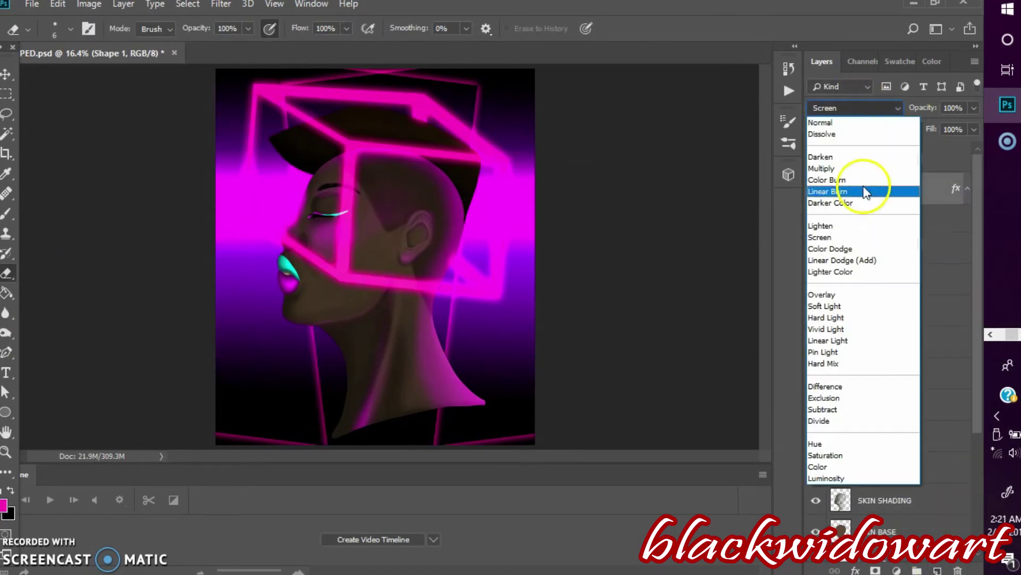
pyautogui.click(873, 330)
pyautogui.click(862, 109)
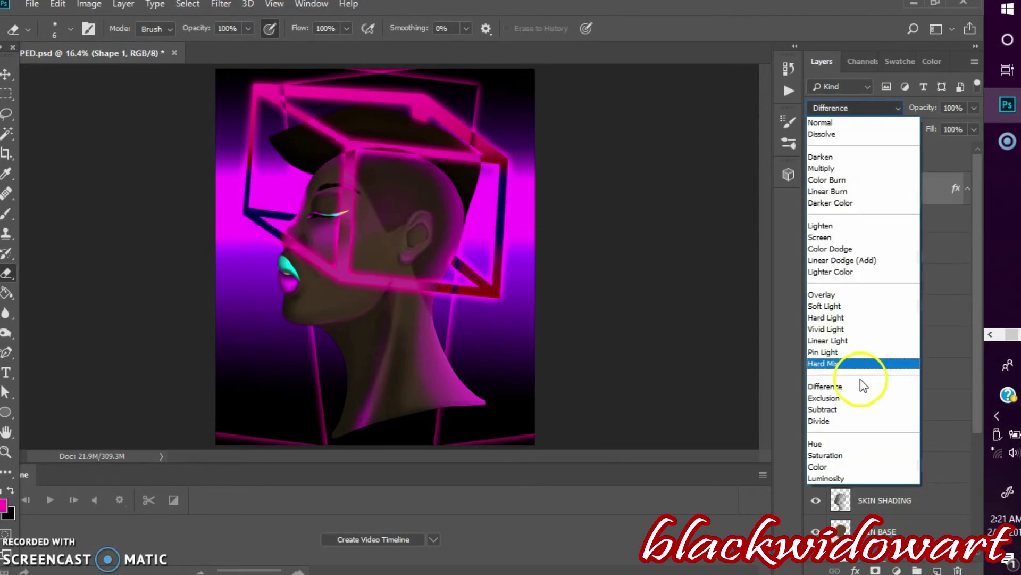
pyautogui.click(867, 468)
pyautogui.click(861, 109)
pyautogui.click(873, 163)
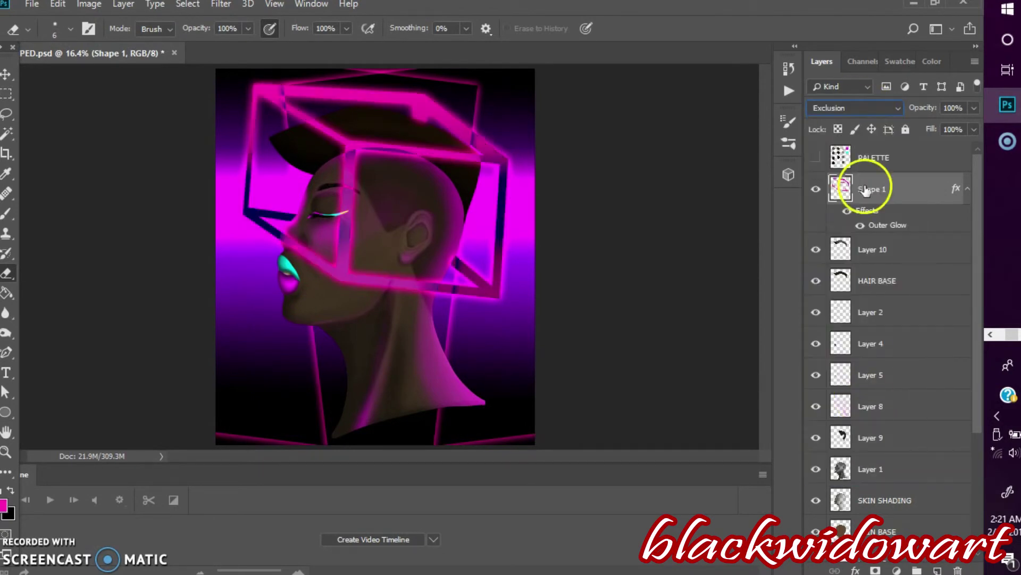
pyautogui.click(862, 109)
pyautogui.click(873, 235)
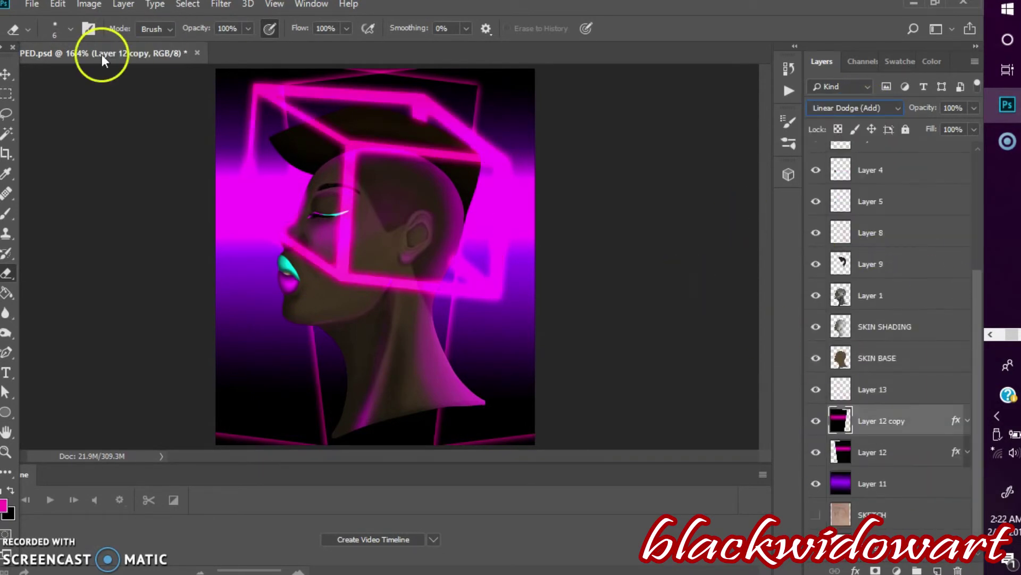
pyautogui.moveTo(899, 420); pyautogui.dragTo(919, 511)
# Step: Duplicate the neon-line copy and move it across the canvas, zoomed out
pyautogui.hotkey('ctrl', 'j')
pyautogui.press('v')
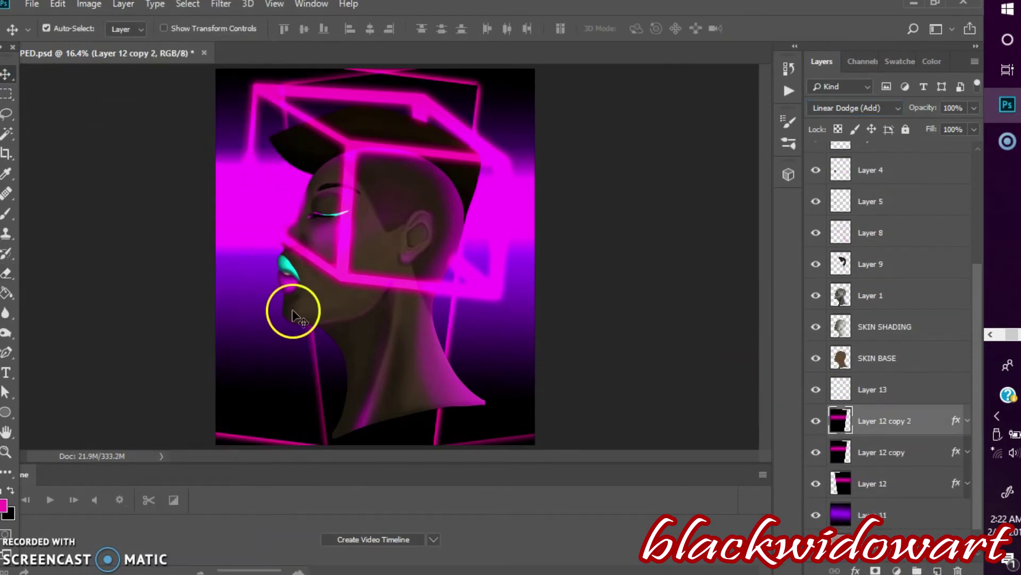
pyautogui.moveTo(292, 303); pyautogui.dragTo(477, 67)
pyautogui.moveTo(96, 326); pyautogui.dragTo(205, 330)
pyautogui.hotkey('ctrl', '-')
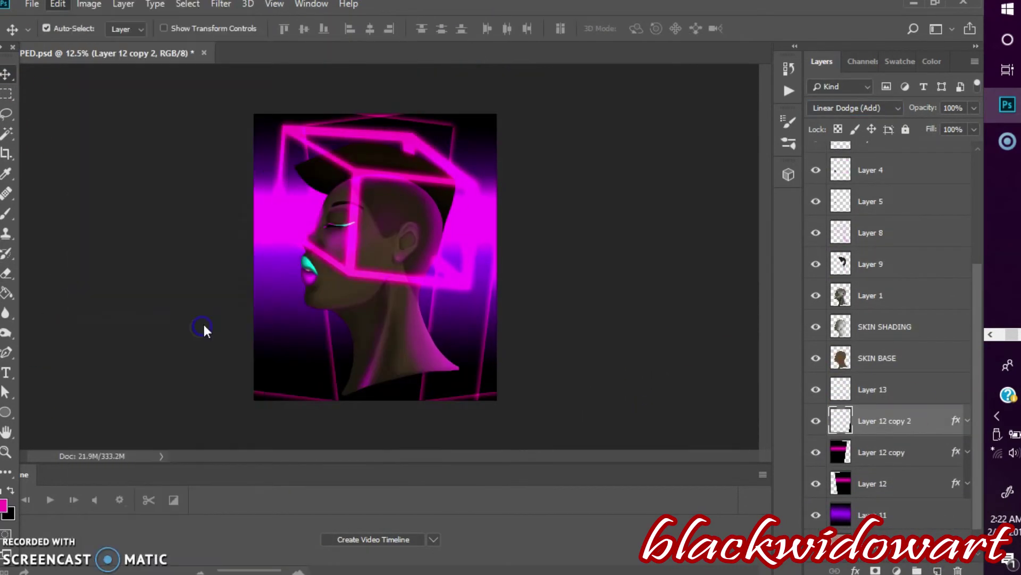
pyautogui.moveTo(943, 569); pyautogui.dragTo(939, 569)
# Step: Add a horizontally flipped neon-line copy above the others and align it toward the top left
pyautogui.click(58, 4)
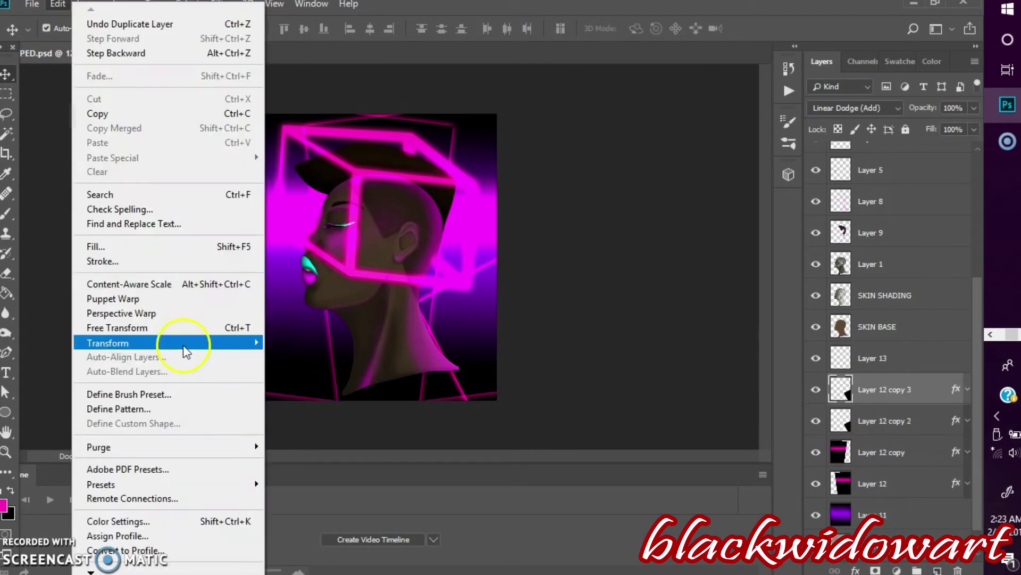
pyautogui.click(176, 325)
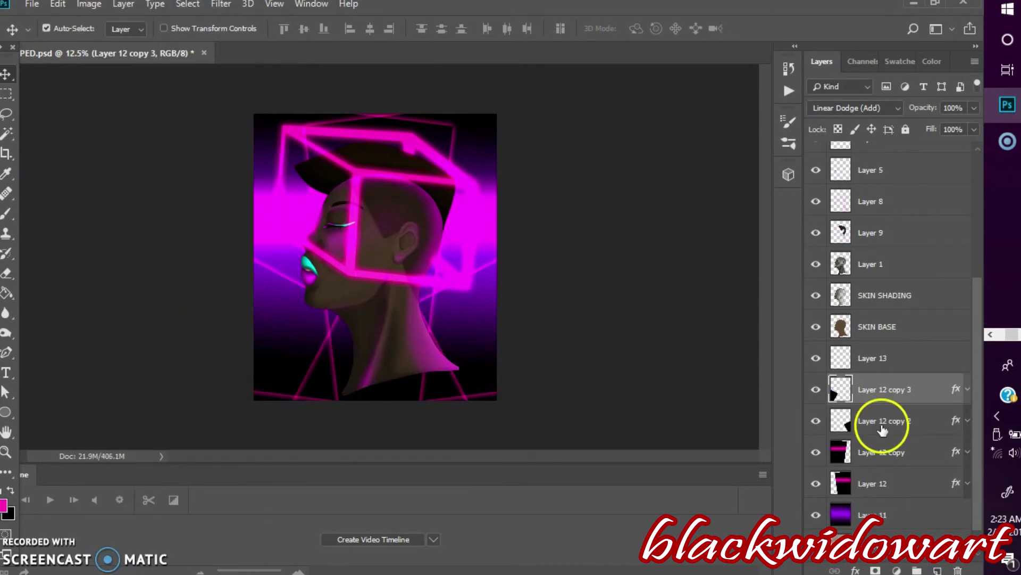
pyautogui.moveTo(870, 426); pyautogui.dragTo(869, 391)
pyautogui.click(57, 4)
pyautogui.click(85, 326)
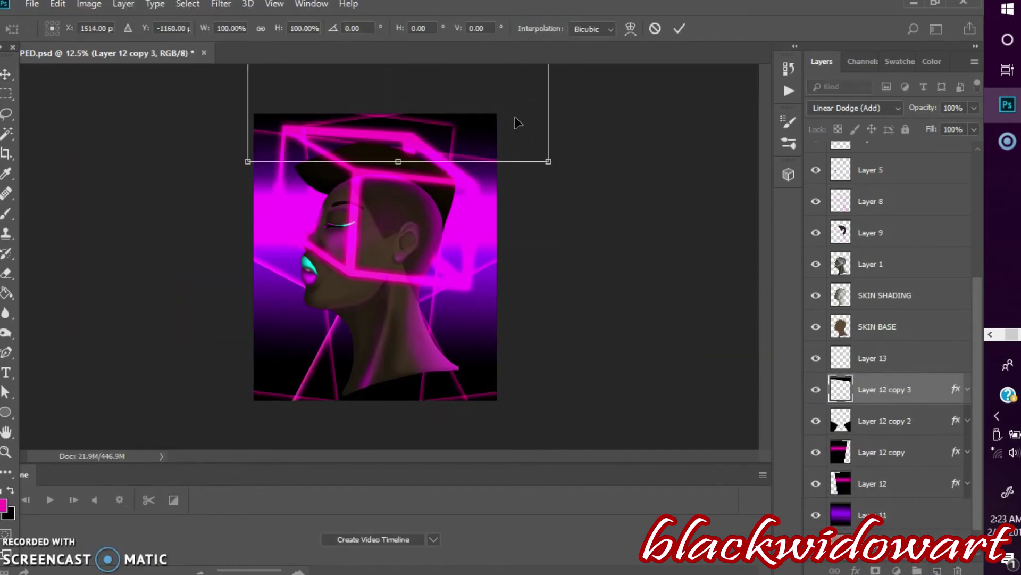
pyautogui.moveTo(463, 144); pyautogui.dragTo(297, 129)
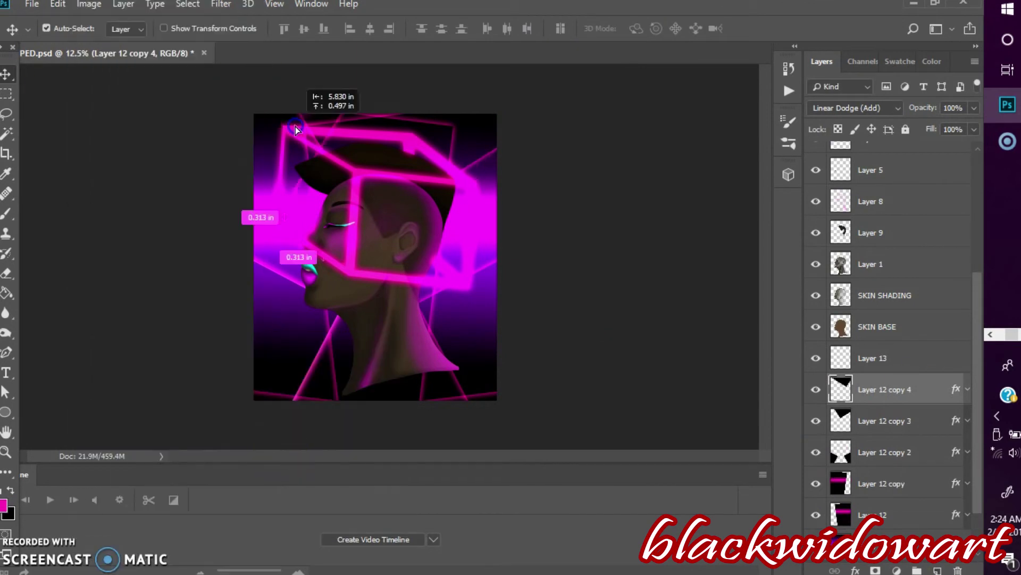
pyautogui.moveTo(384, 140); pyautogui.dragTo(265, 127)
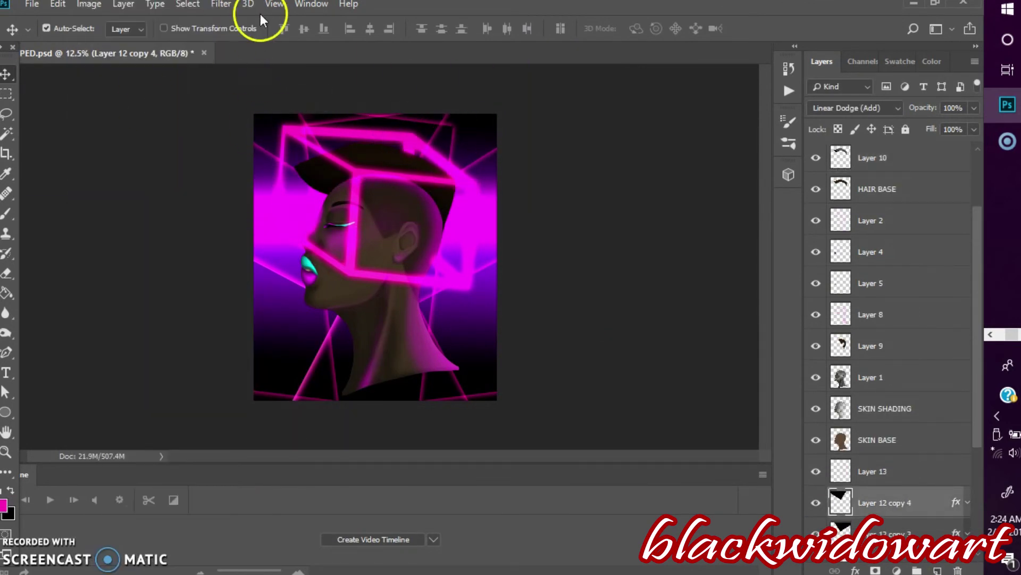
# Step: Merge the neon-line copies down into one layer
pyautogui.click(123, 4)
pyautogui.click(262, 553)
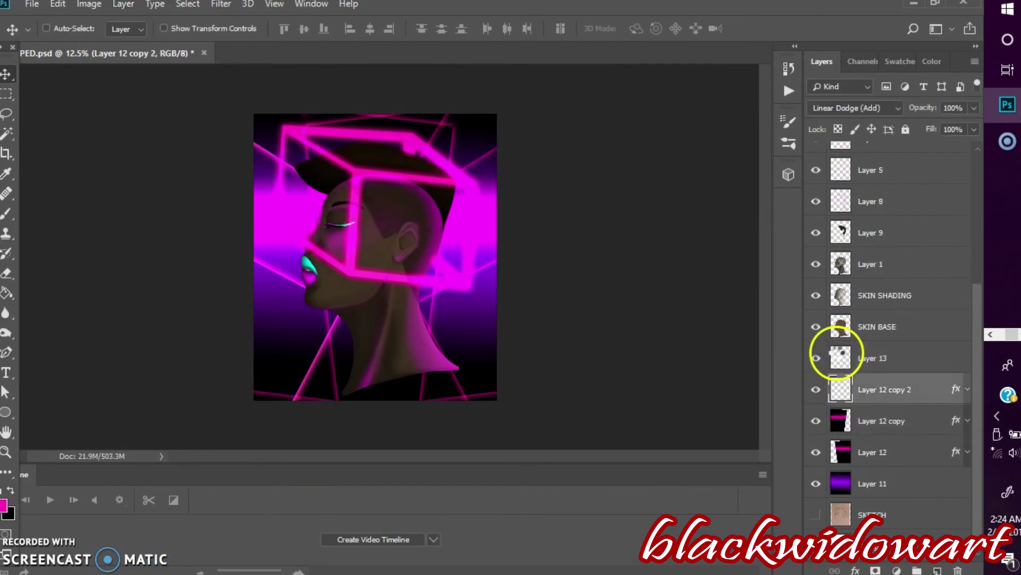
pyautogui.hotkey('ctrl', 'e')
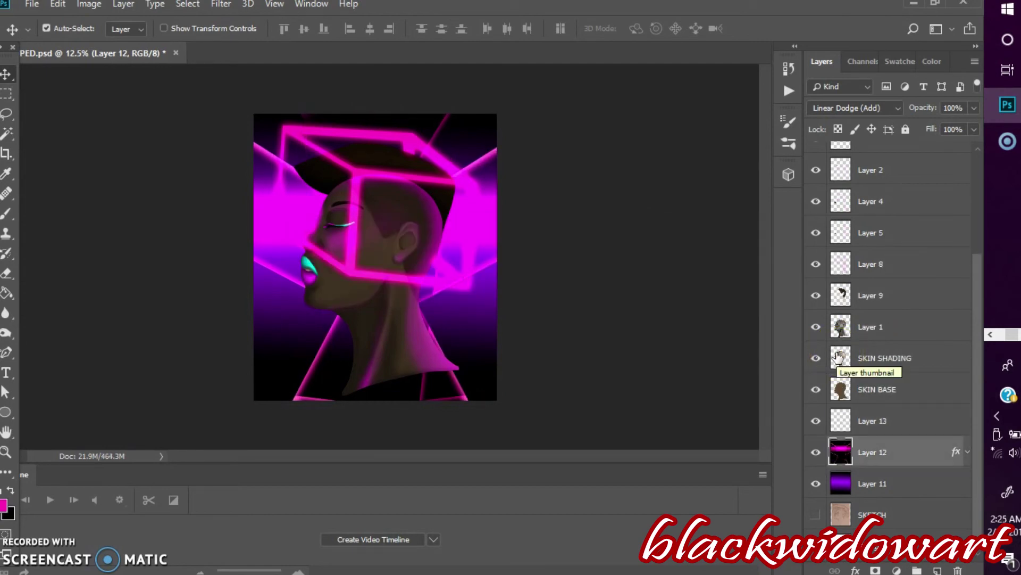
# Step: Shift the merged neon lines' hue to about -60 with Hue/Saturation for a purple-blue glow
pyautogui.click(89, 5)
pyautogui.click(277, 101)
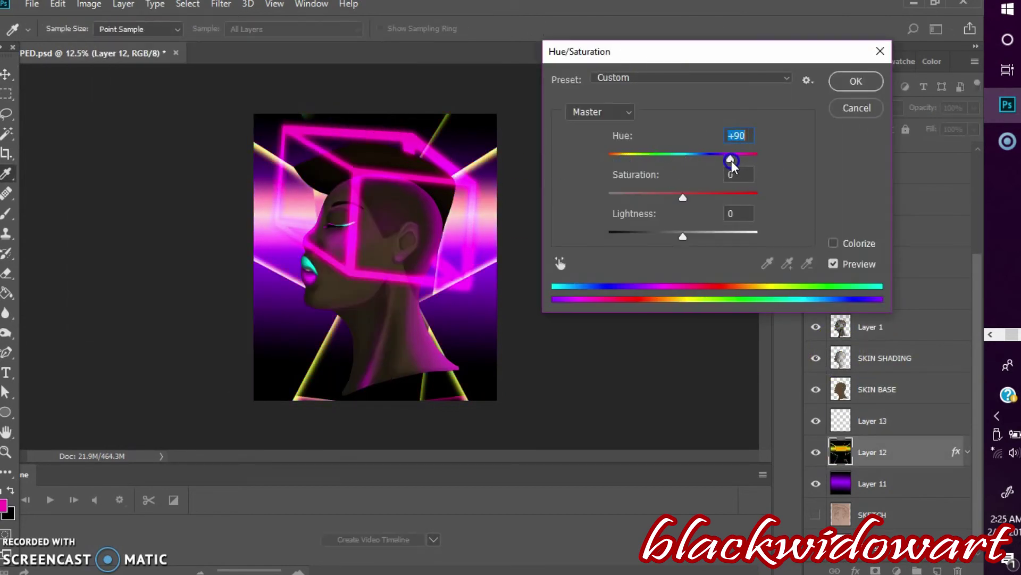
pyautogui.moveTo(732, 163); pyautogui.dragTo(634, 167)
pyautogui.moveTo(683, 236); pyautogui.dragTo(659, 241)
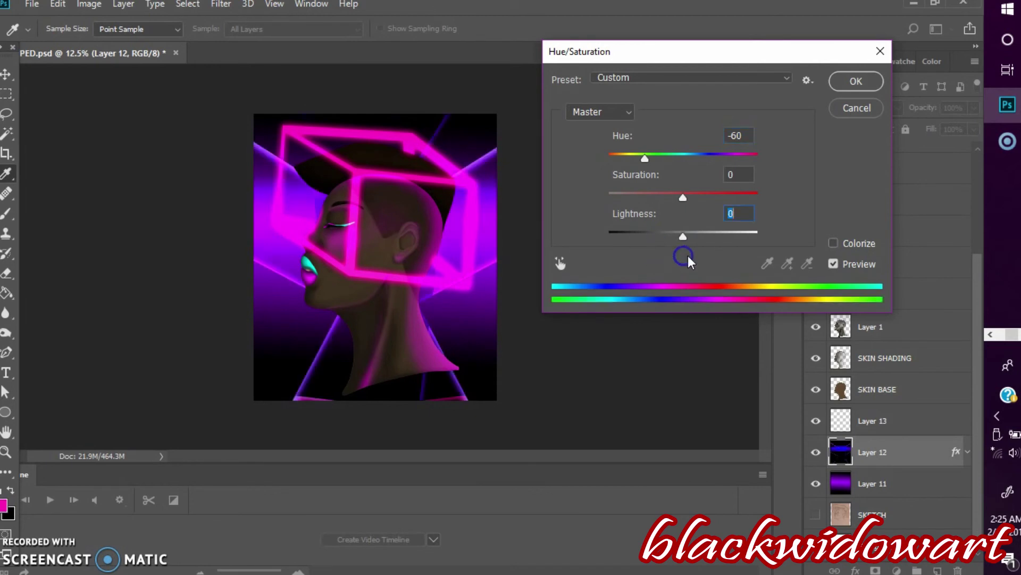
pyautogui.moveTo(644, 168); pyautogui.dragTo(641, 174)
pyautogui.press('Return')
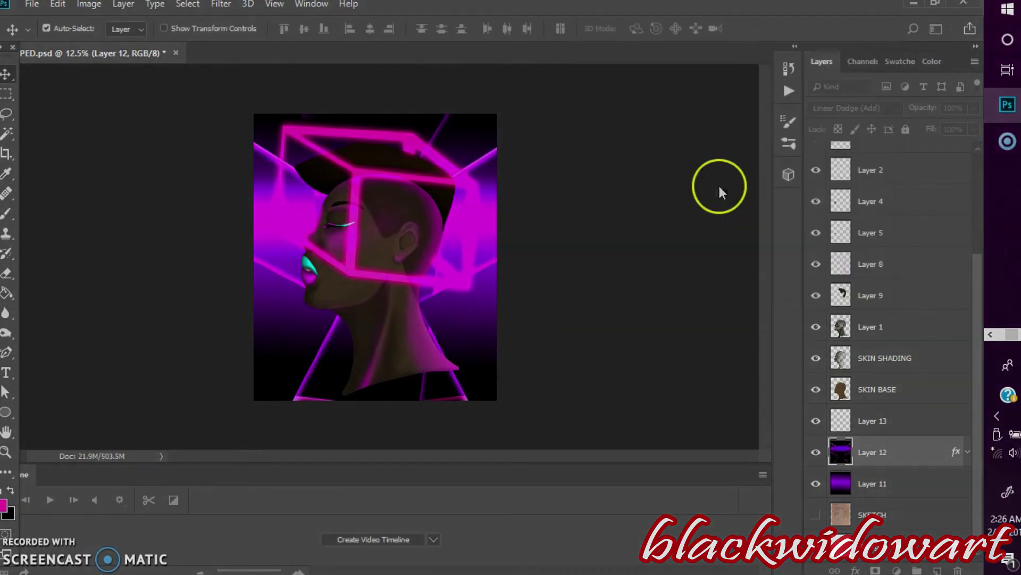